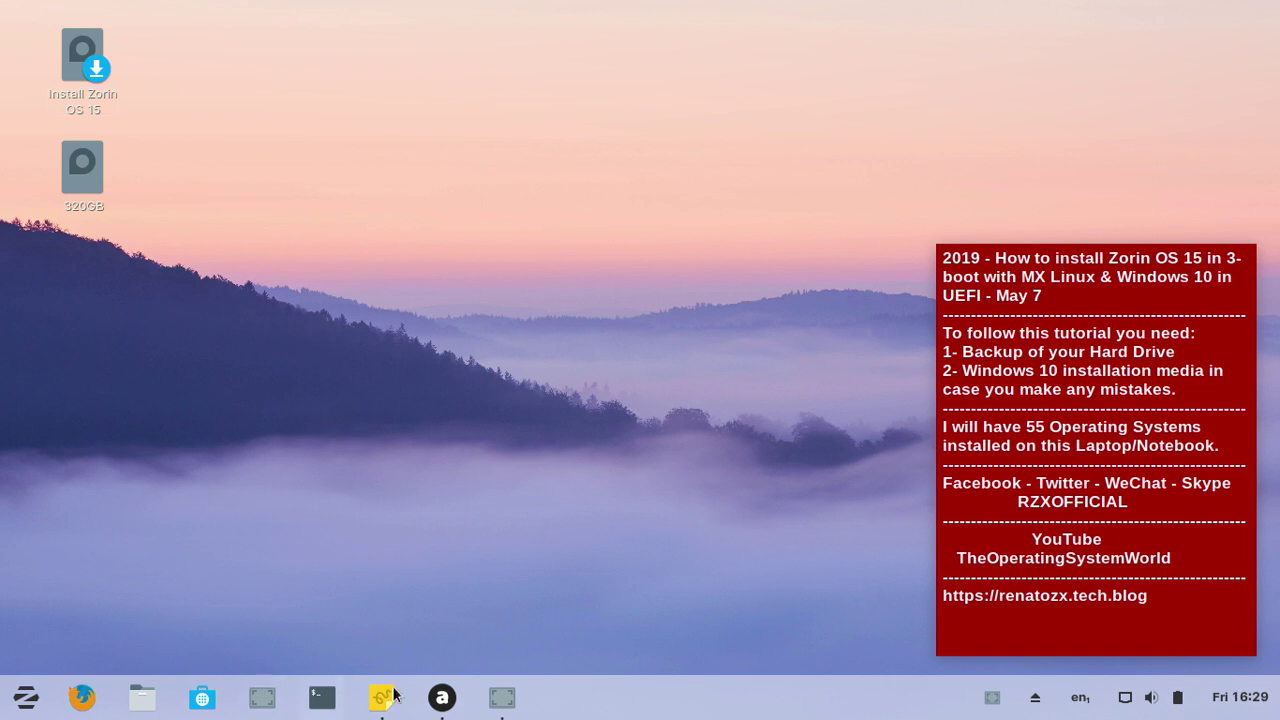
# Switch the Audacious player from the GTK interface to the Winamp Classic Interface and close its settings.
pyautogui.click(442, 697)
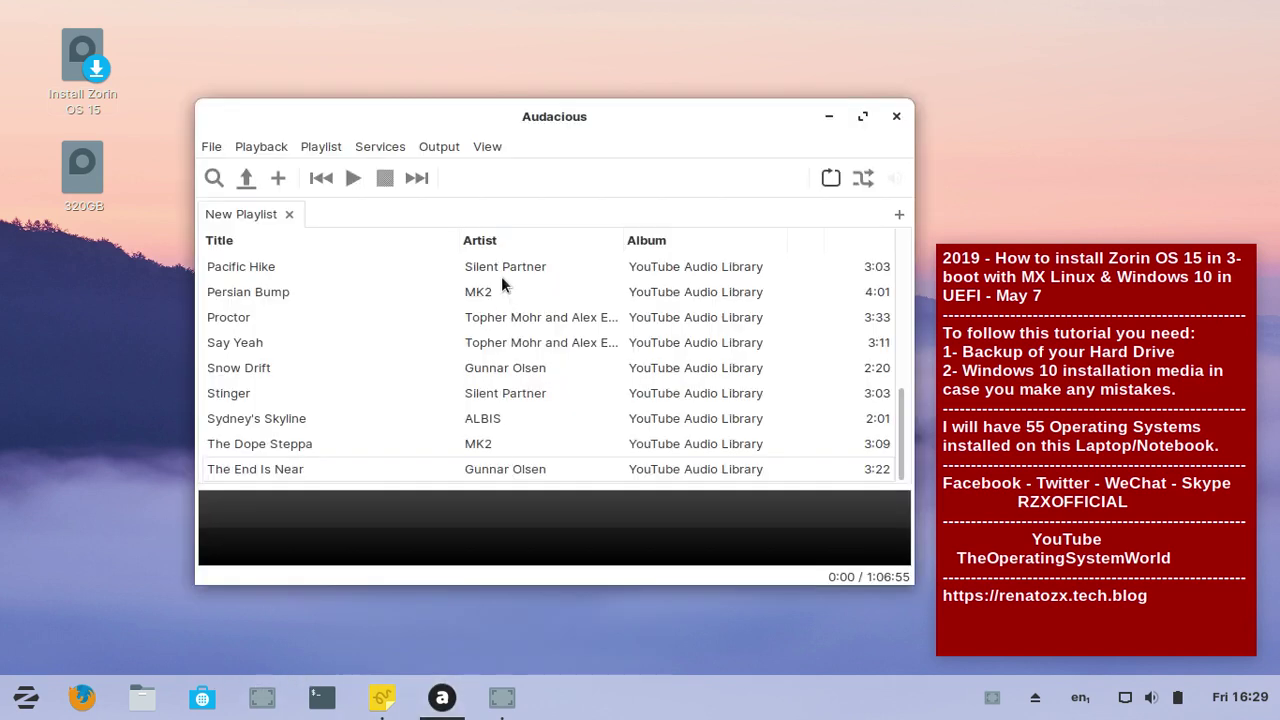
pyautogui.click(207, 146)
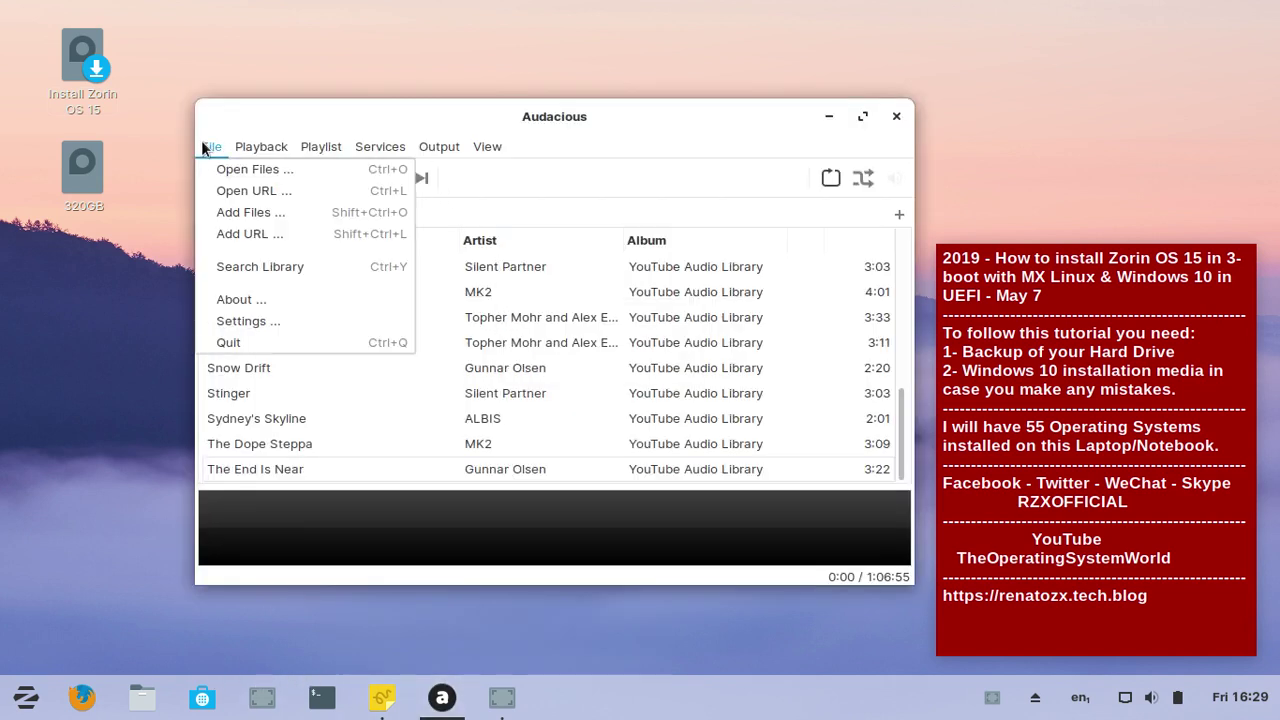
pyautogui.click(251, 325)
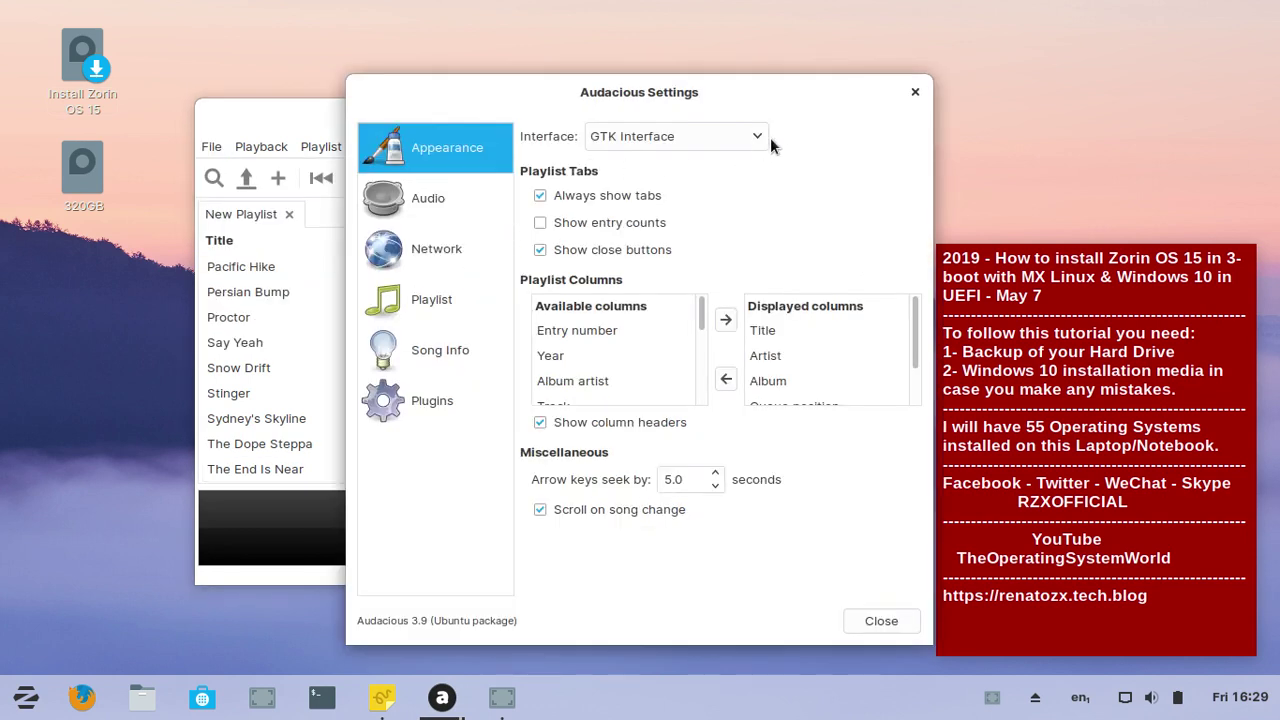
pyautogui.click(757, 136)
pyautogui.click(745, 154)
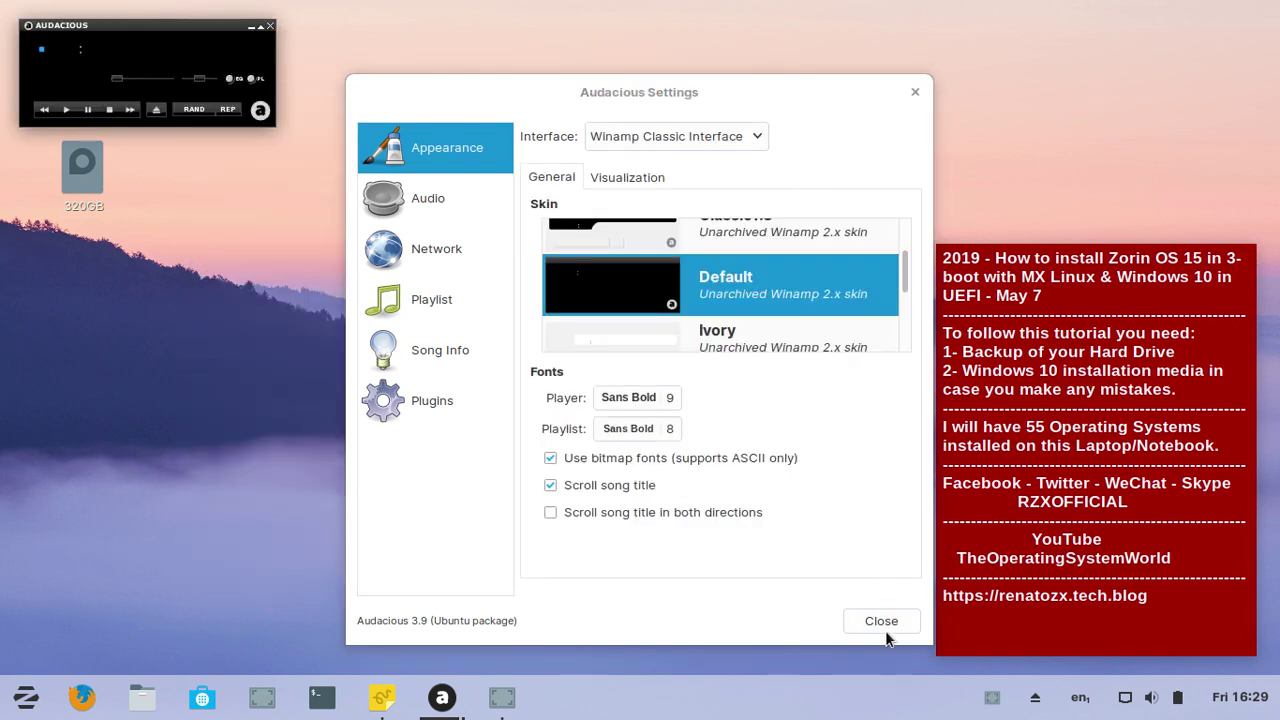
pyautogui.click(884, 626)
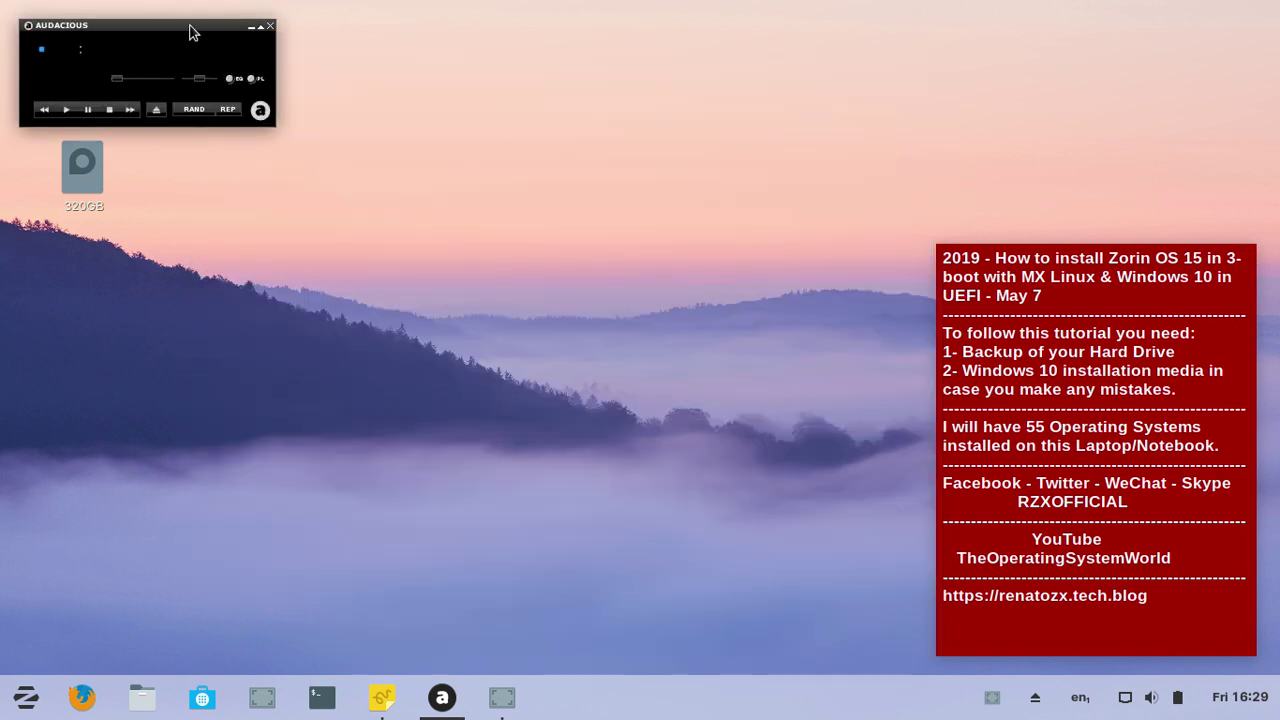
# Move the Audacious player above the red note on the desktop and start music playback.
pyautogui.moveTo(190, 32); pyautogui.dragTo(1138, 80)
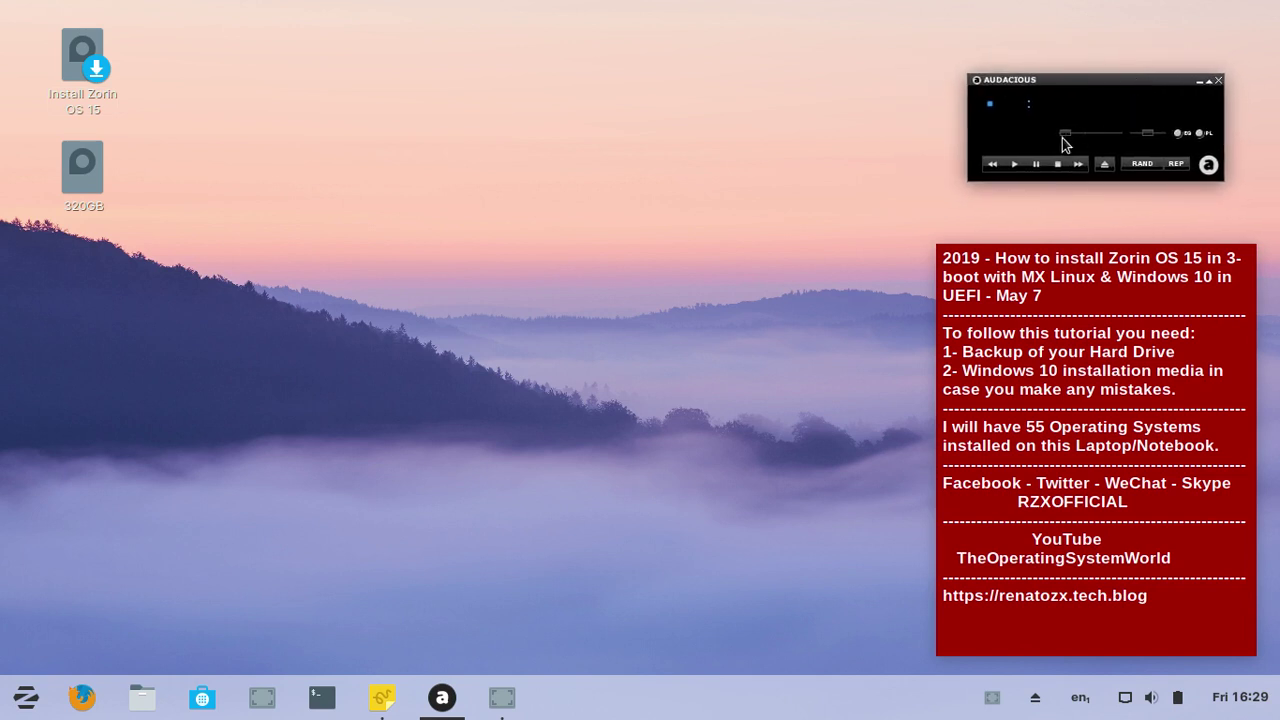
pyautogui.click(1015, 164)
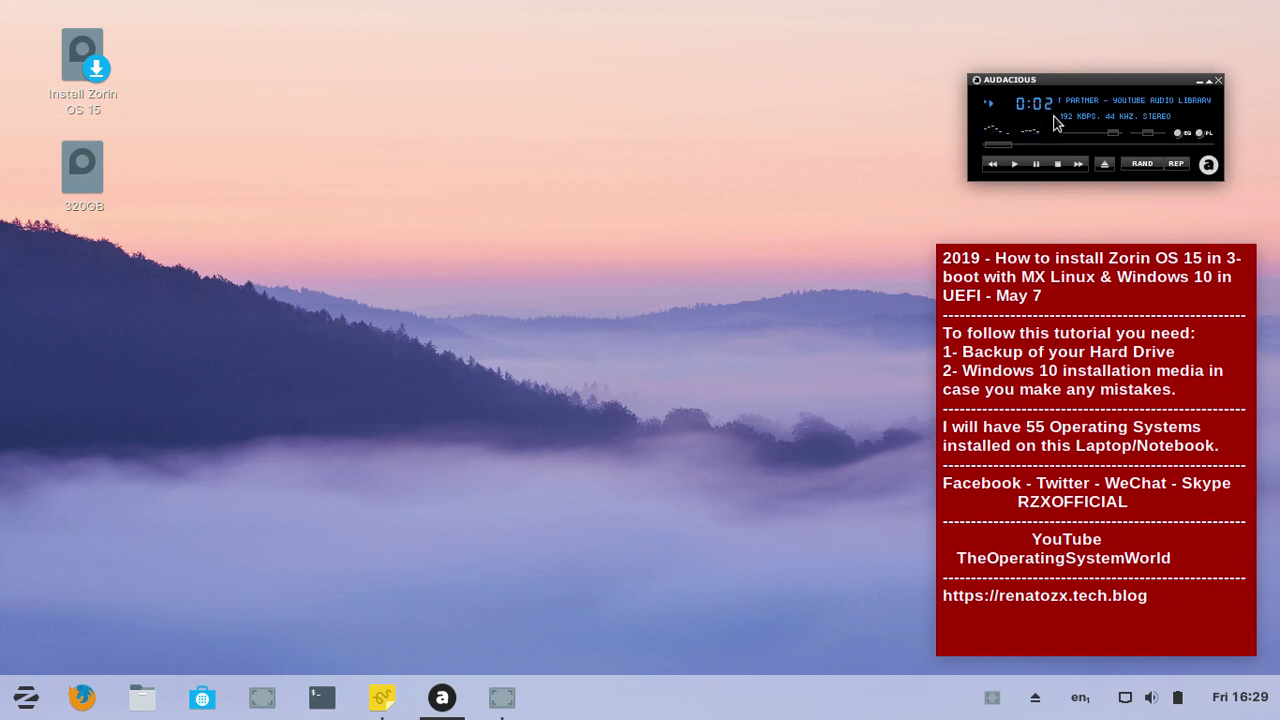
# Lower the music volume in the player, checking the audio level in SimpleScreenRecorder in between.
pyautogui.scroll(-3, 1053, 120)
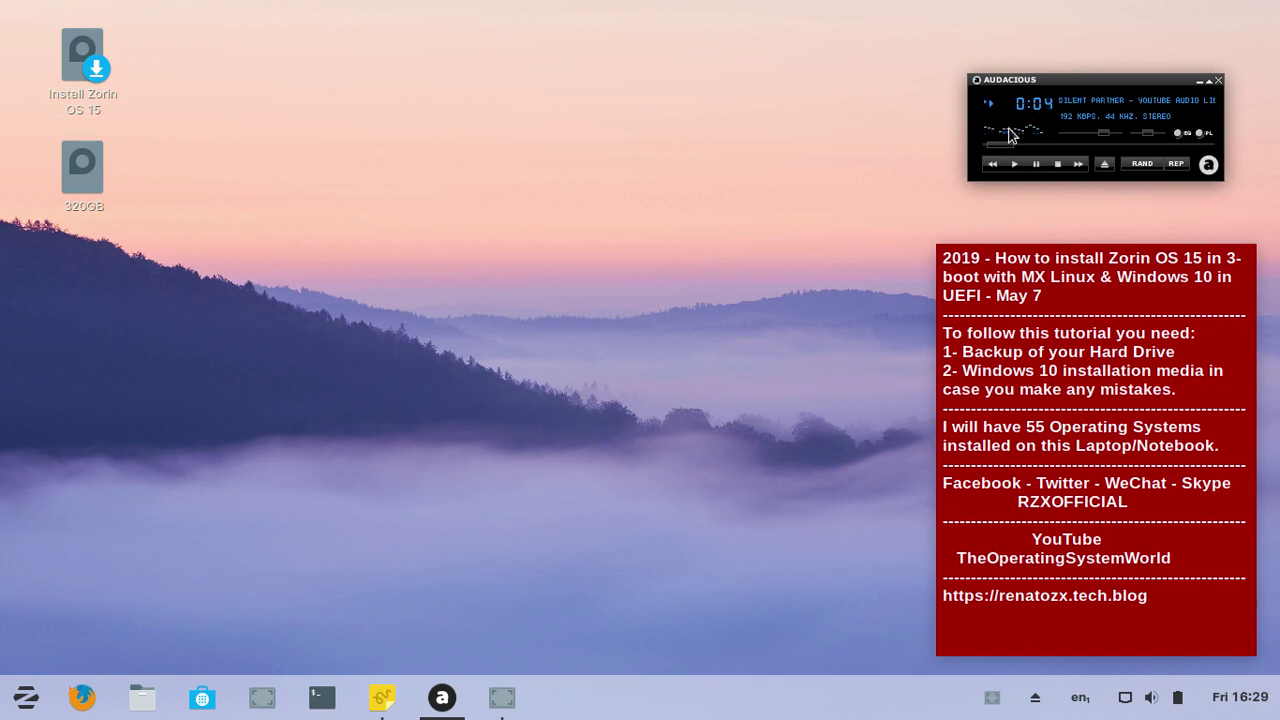
pyautogui.click(502, 700)
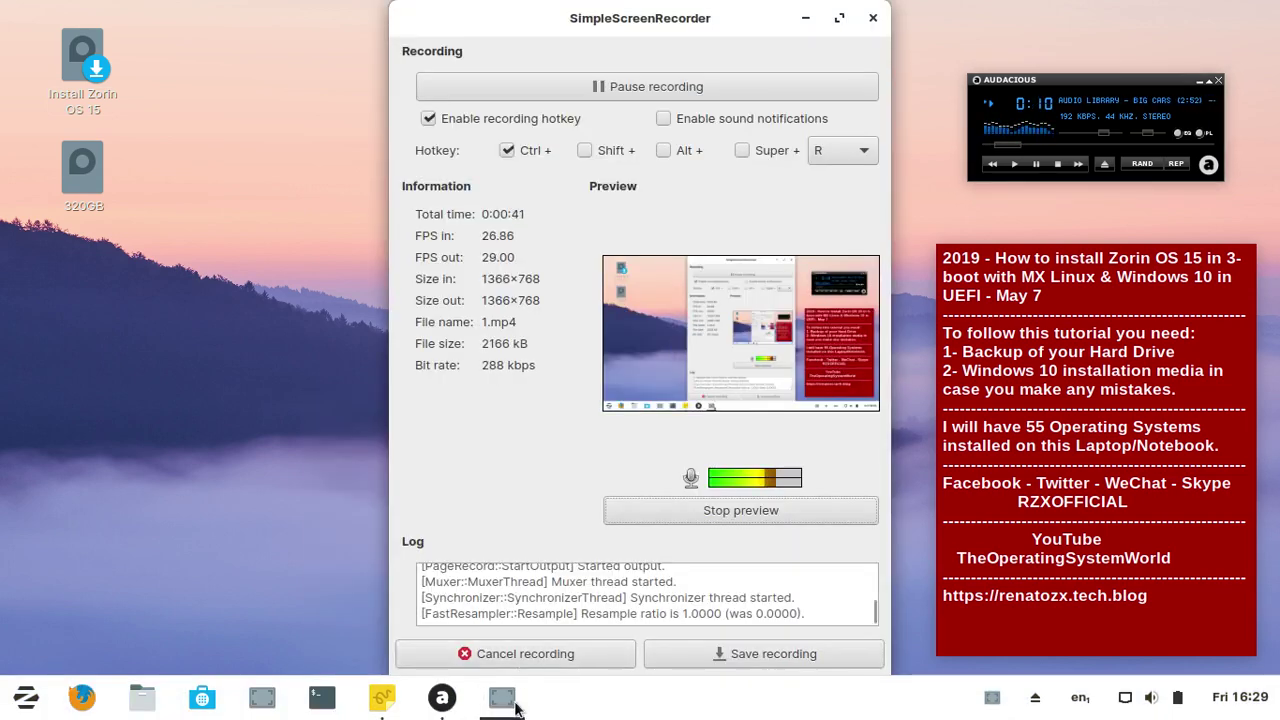
pyautogui.click(502, 697)
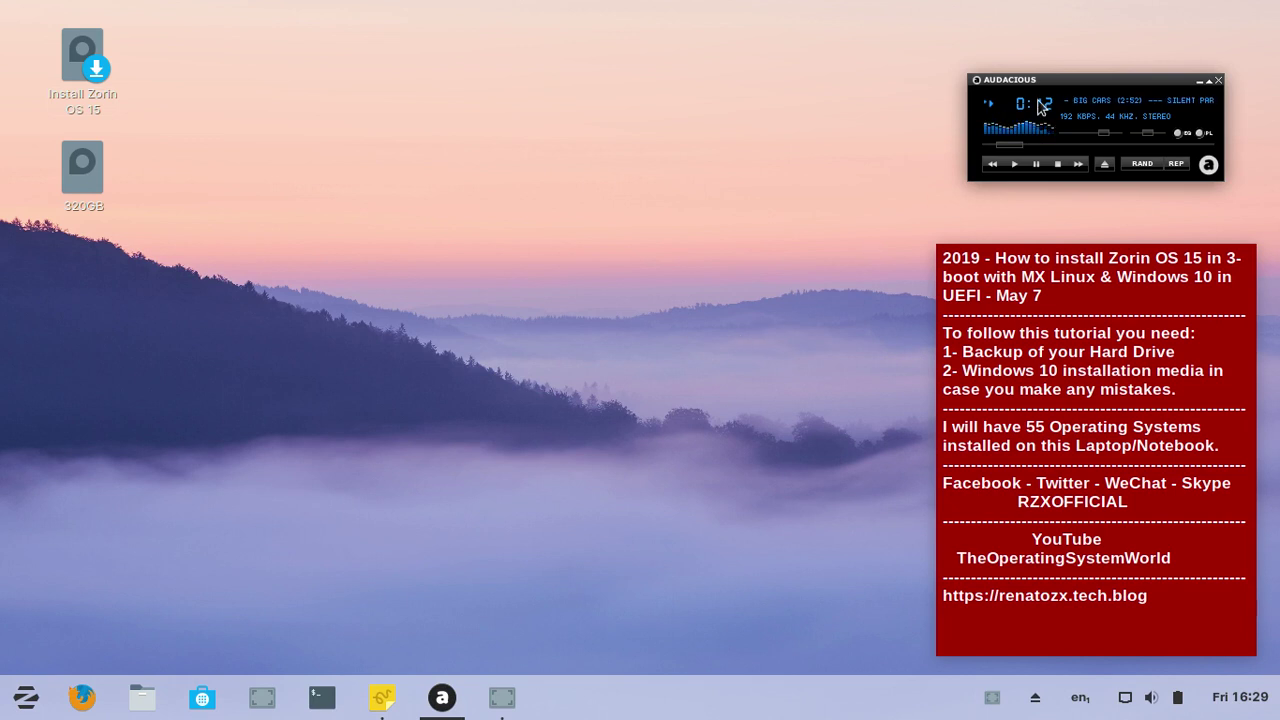
pyautogui.scroll(-2, 1046, 108)
pyautogui.scroll(-2, 1046, 108)
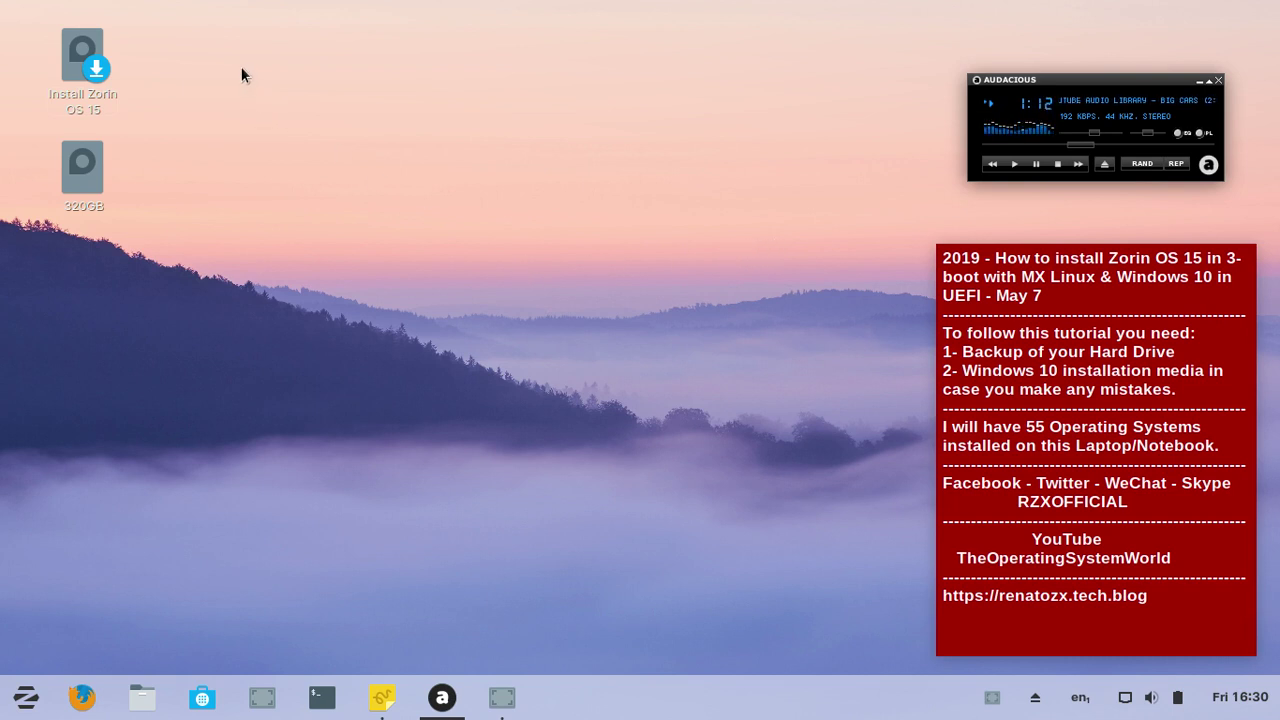
# Launch the Zorin OS 15 installer from the desktop and move its window clear of the player and red note.
pyautogui.click(93, 72)
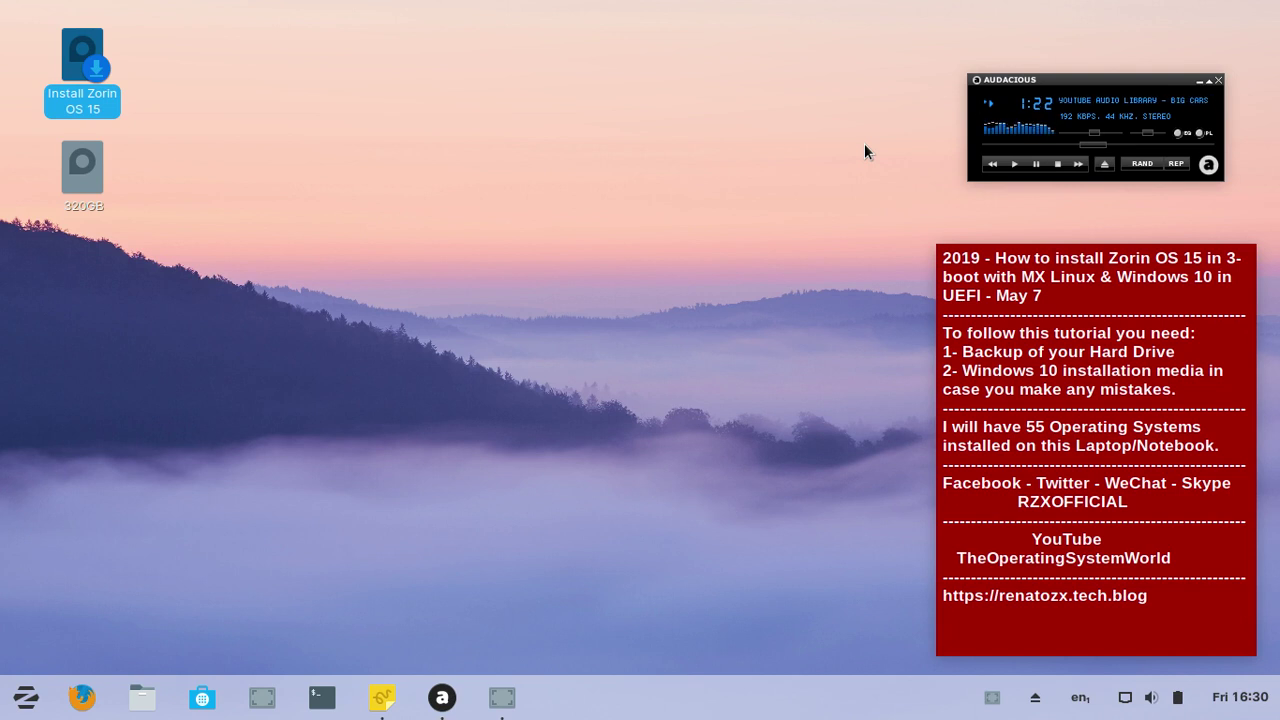
pyautogui.press('Return')
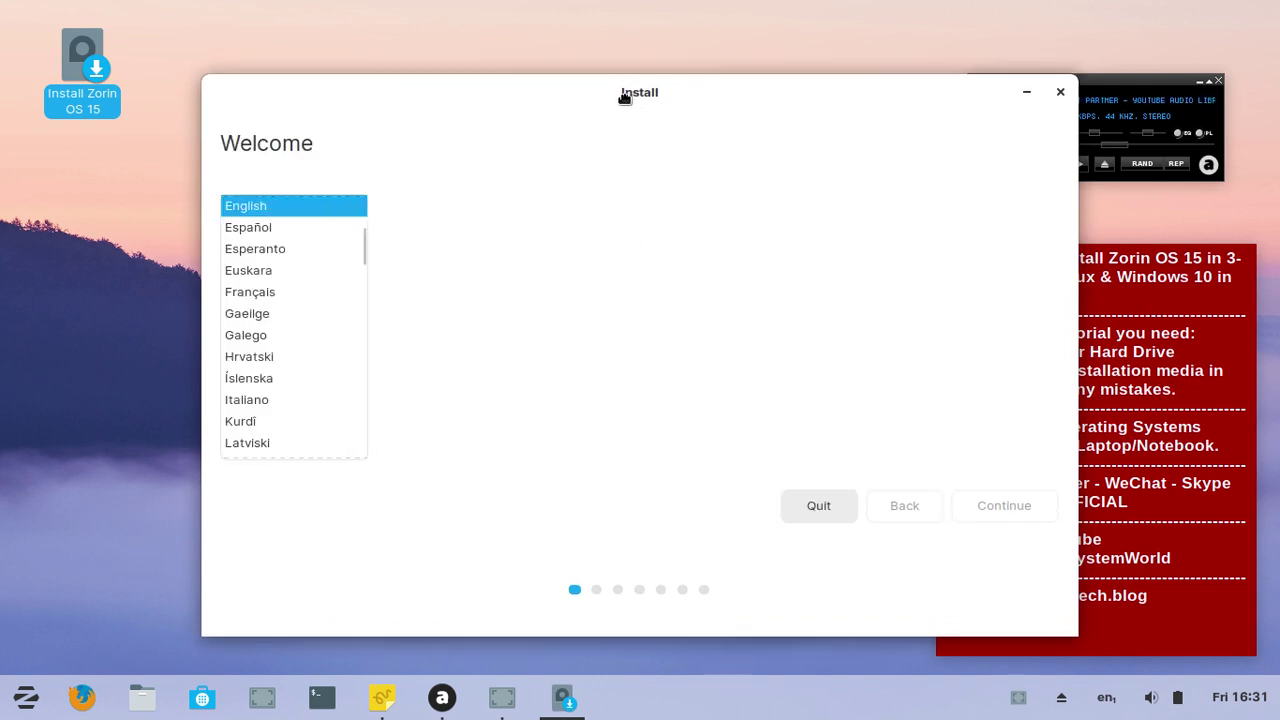
pyautogui.moveTo(631, 92); pyautogui.dragTo(436, 130)
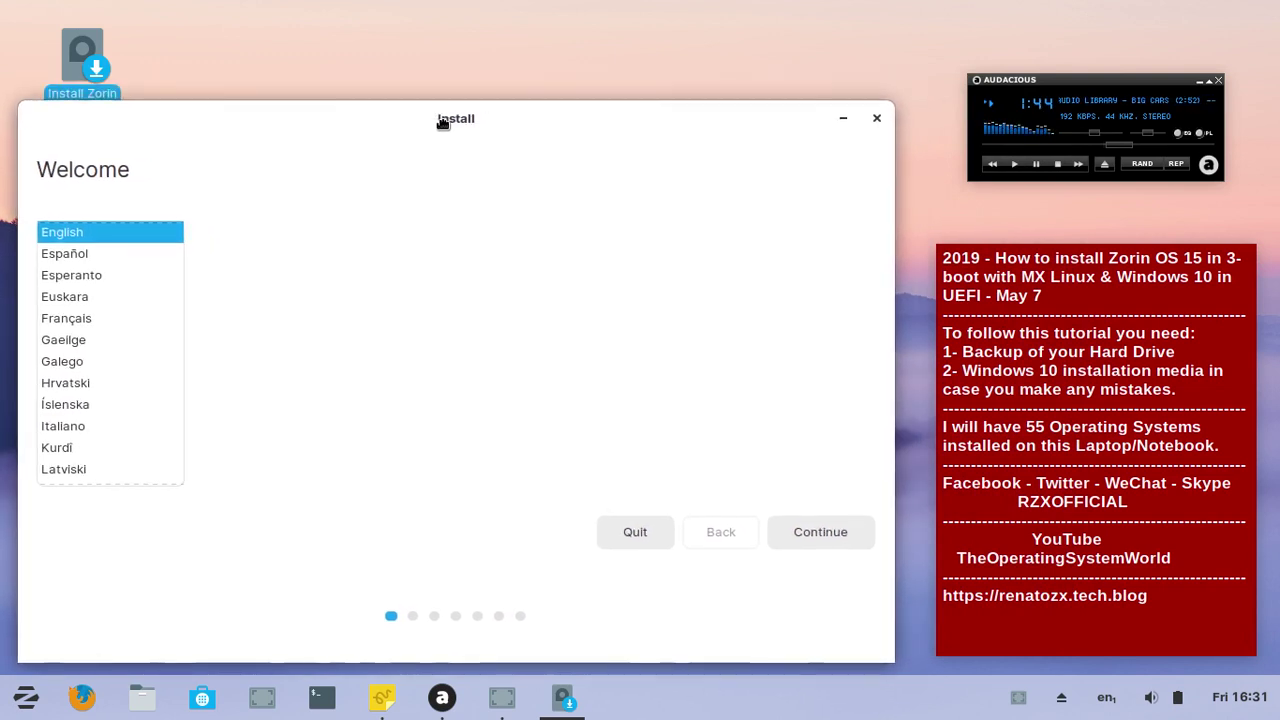
pyautogui.click(495, 23)
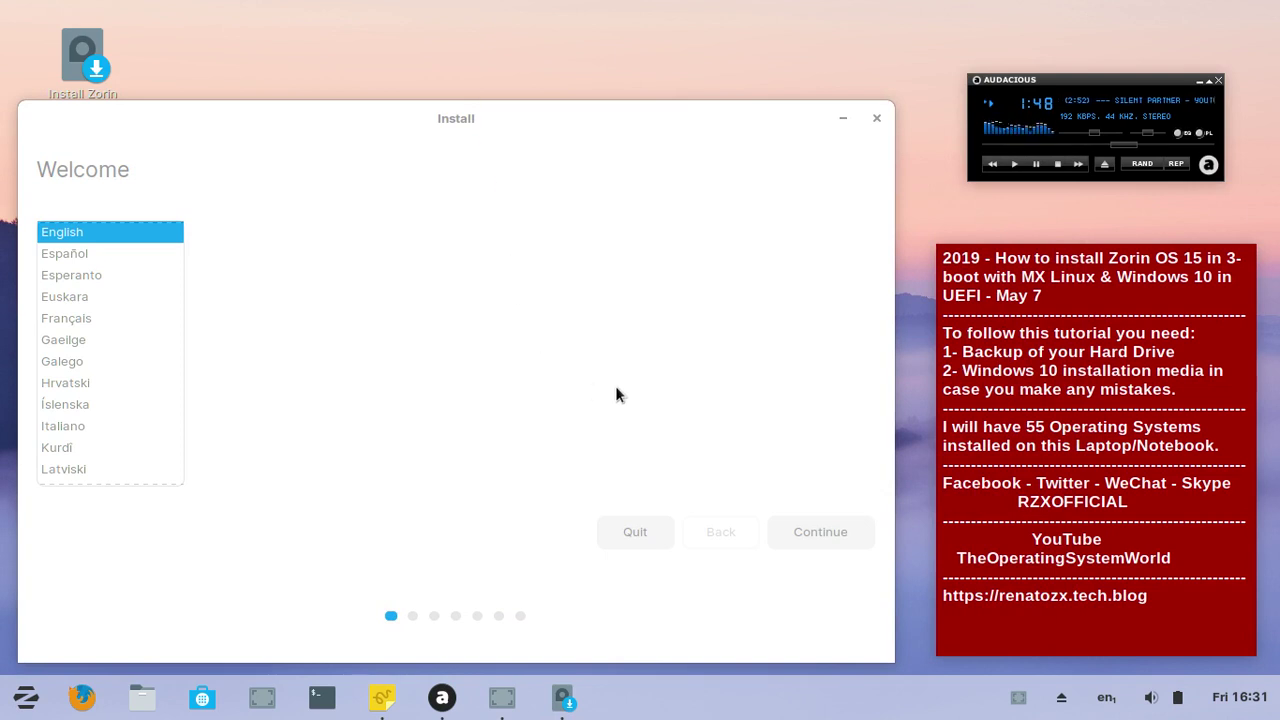
pyautogui.click(829, 535)
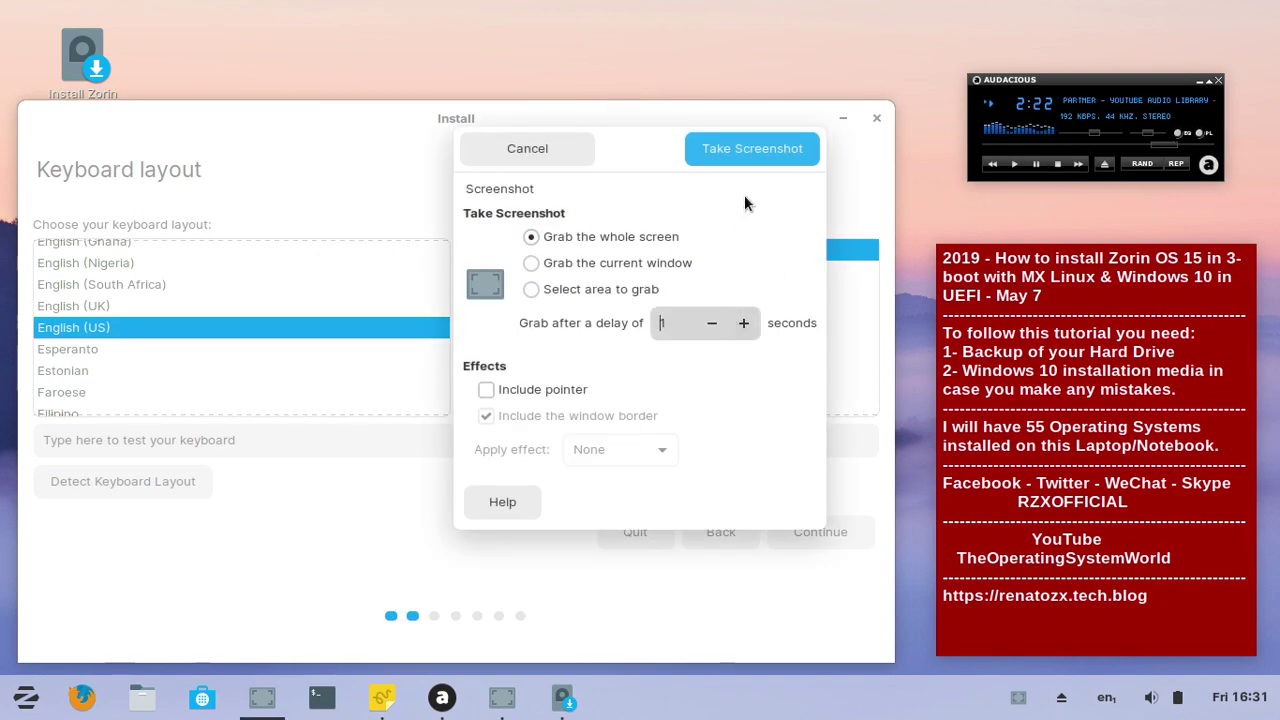
pyautogui.click(749, 150)
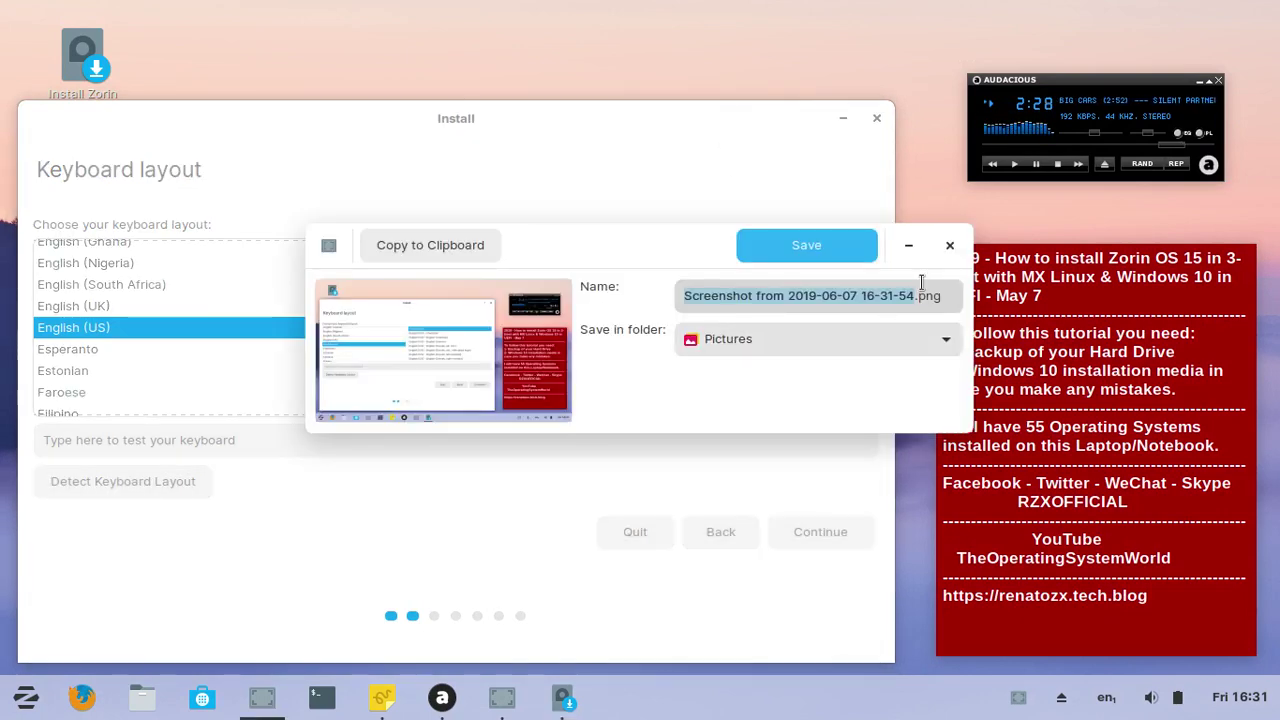
pyautogui.press('Escape')
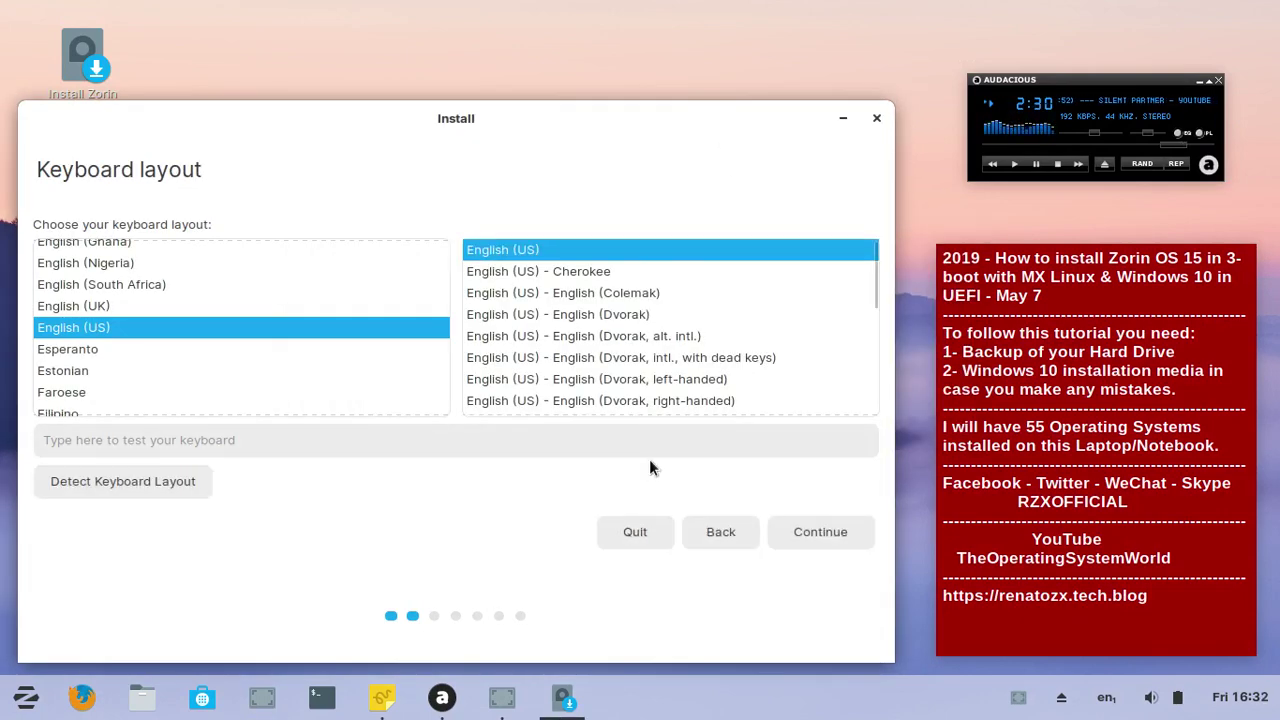
pyautogui.click(725, 535)
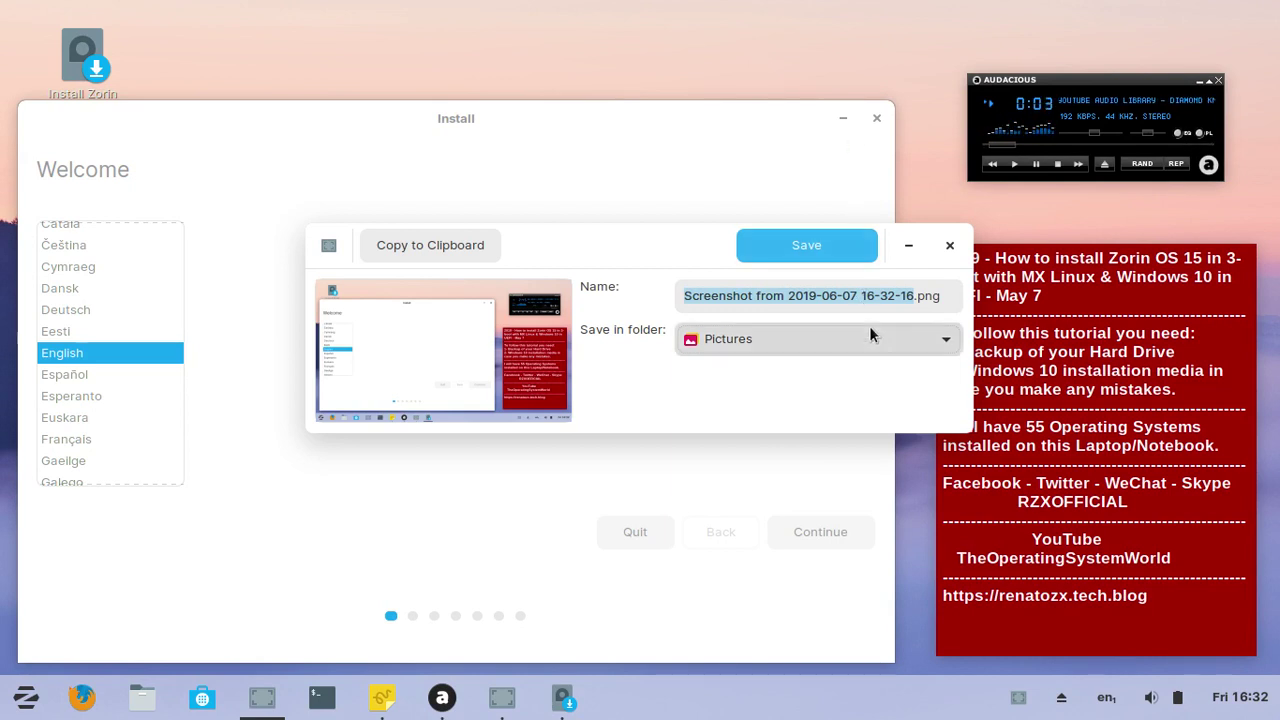
# Save the screenshot of the installer's Welcome page as 2.png in the Pictures folder.
pyautogui.click(903, 296)
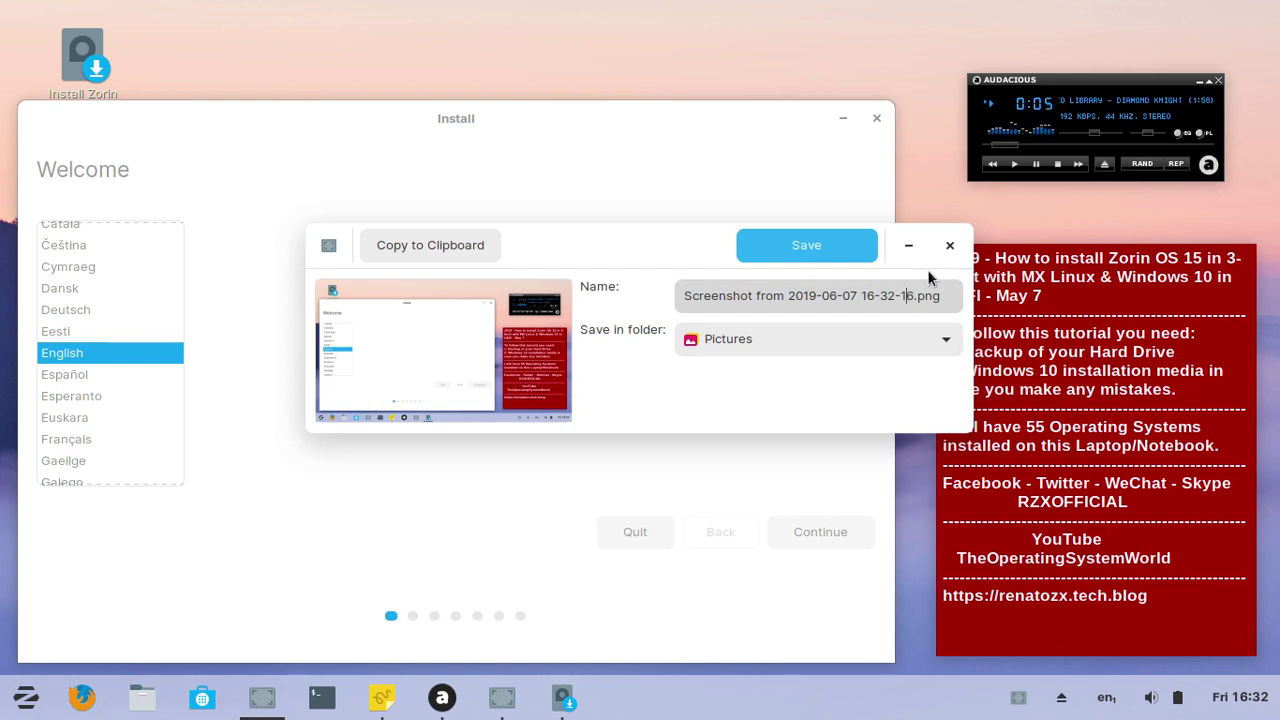
pyautogui.press('Delete')
pyautogui.press('BackSpace')
pyautogui.press('BackSpace')
pyautogui.press('BackSpace')
pyautogui.press('BackSpace')
pyautogui.press('BackSpace')
pyautogui.press('BackSpace')
pyautogui.press('BackSpace')
pyautogui.press('BackSpace')
pyautogui.press('BackSpace')
pyautogui.press('BackSpace')
pyautogui.press('BackSpace')
pyautogui.press('BackSpace')
pyautogui.press('BackSpace')
pyautogui.press('BackSpace')
pyautogui.press('BackSpace')
pyautogui.press('BackSpace')
pyautogui.press('BackSpace')
pyautogui.press('BackSpace')
pyautogui.press('BackSpace')
pyautogui.press('BackSpace')
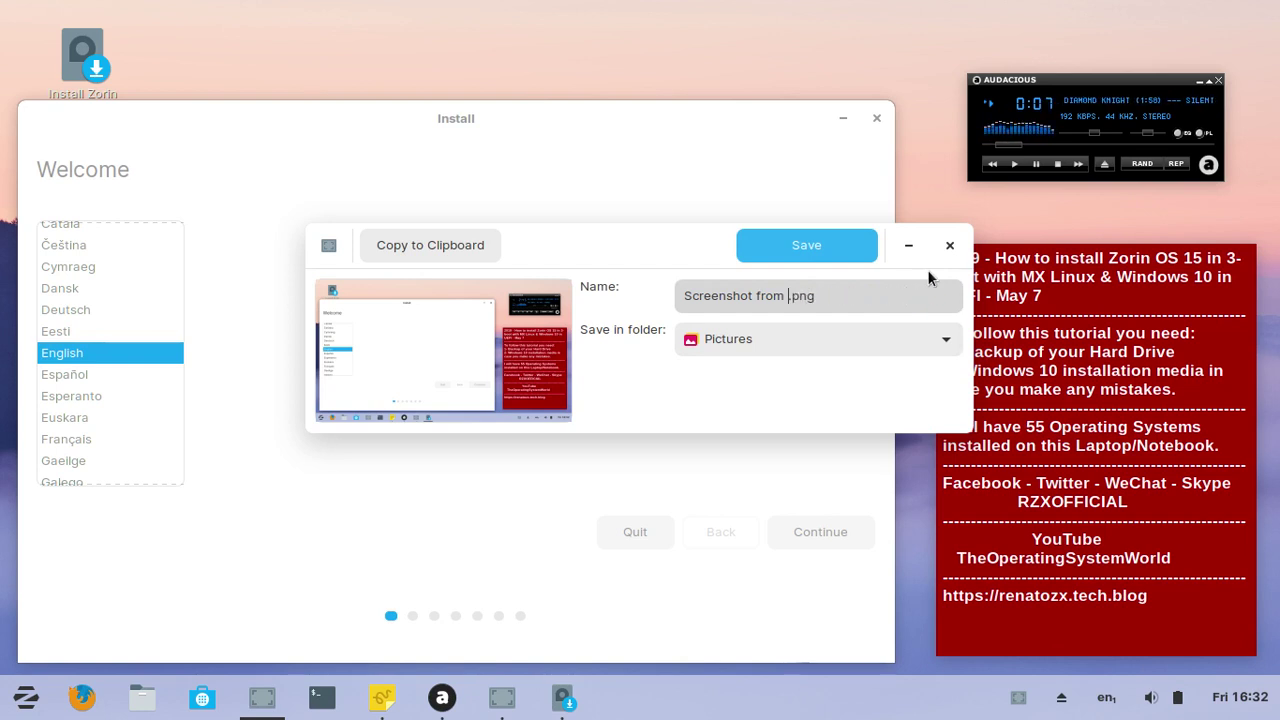
pyautogui.write('2')
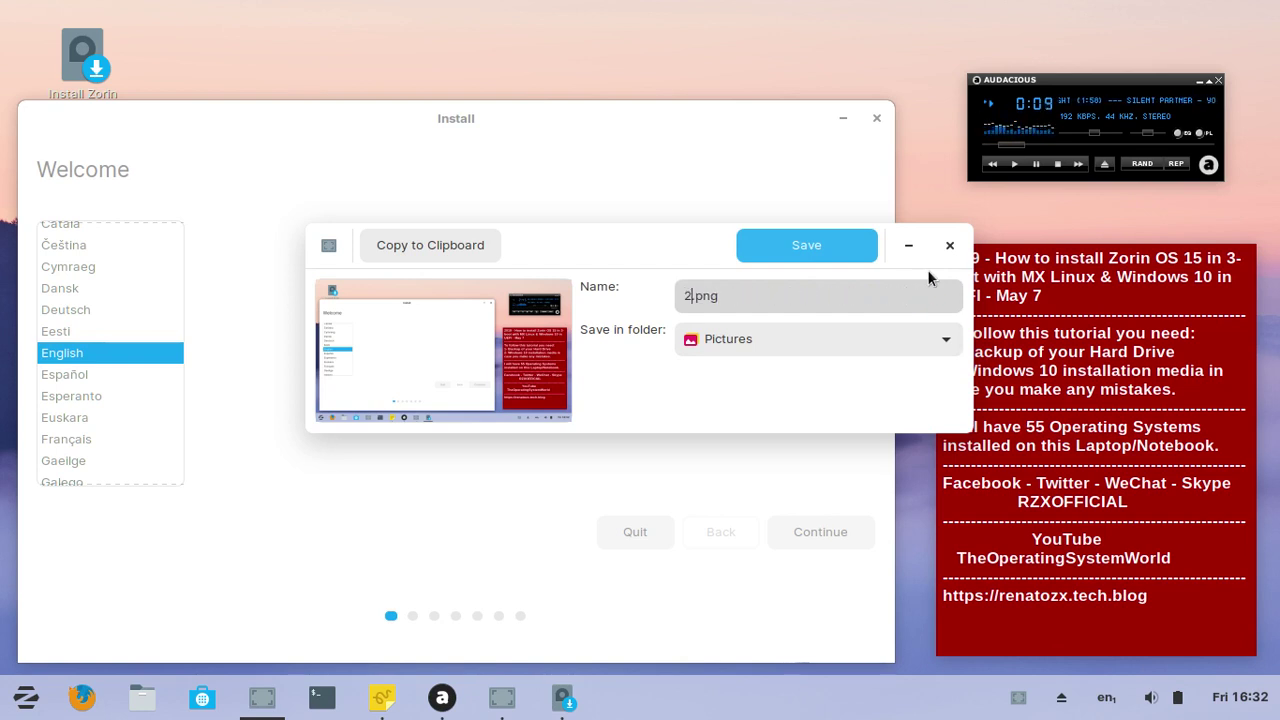
pyautogui.press('Return')
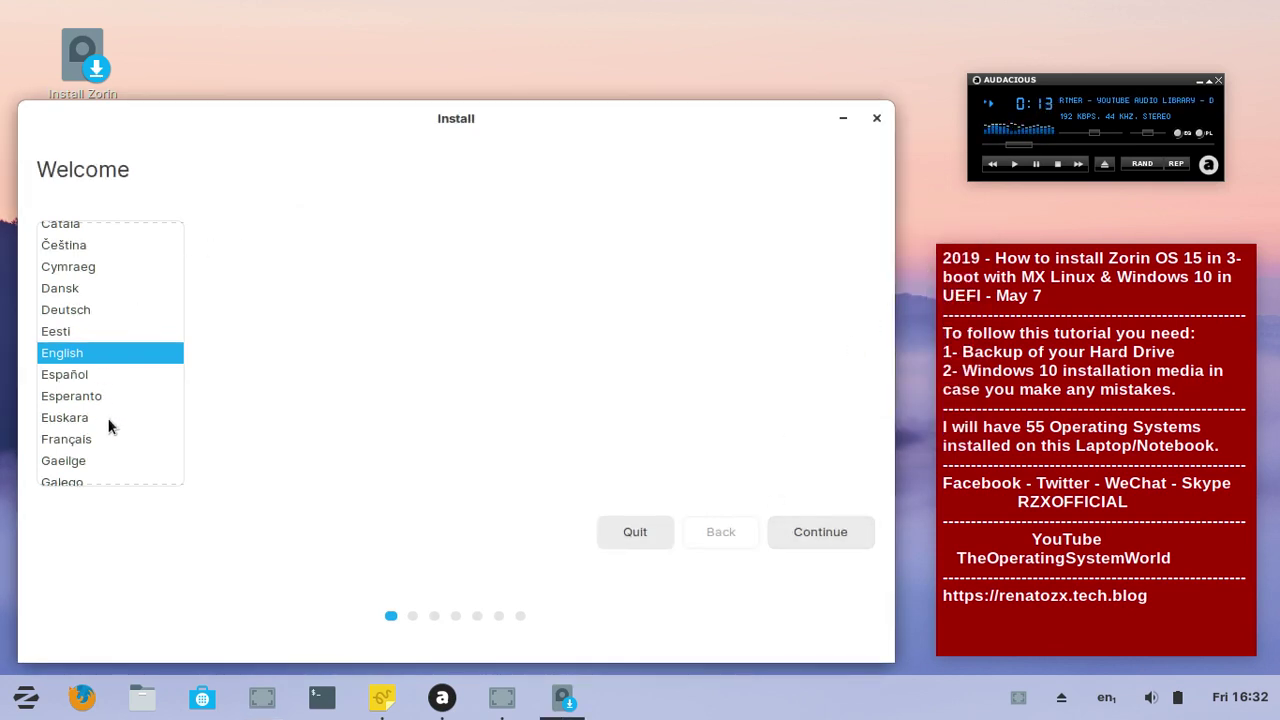
# Continue with English as the installer language and save a whole-screen screenshot of the Keyboard layout page under its default name.
pyautogui.click(849, 537)
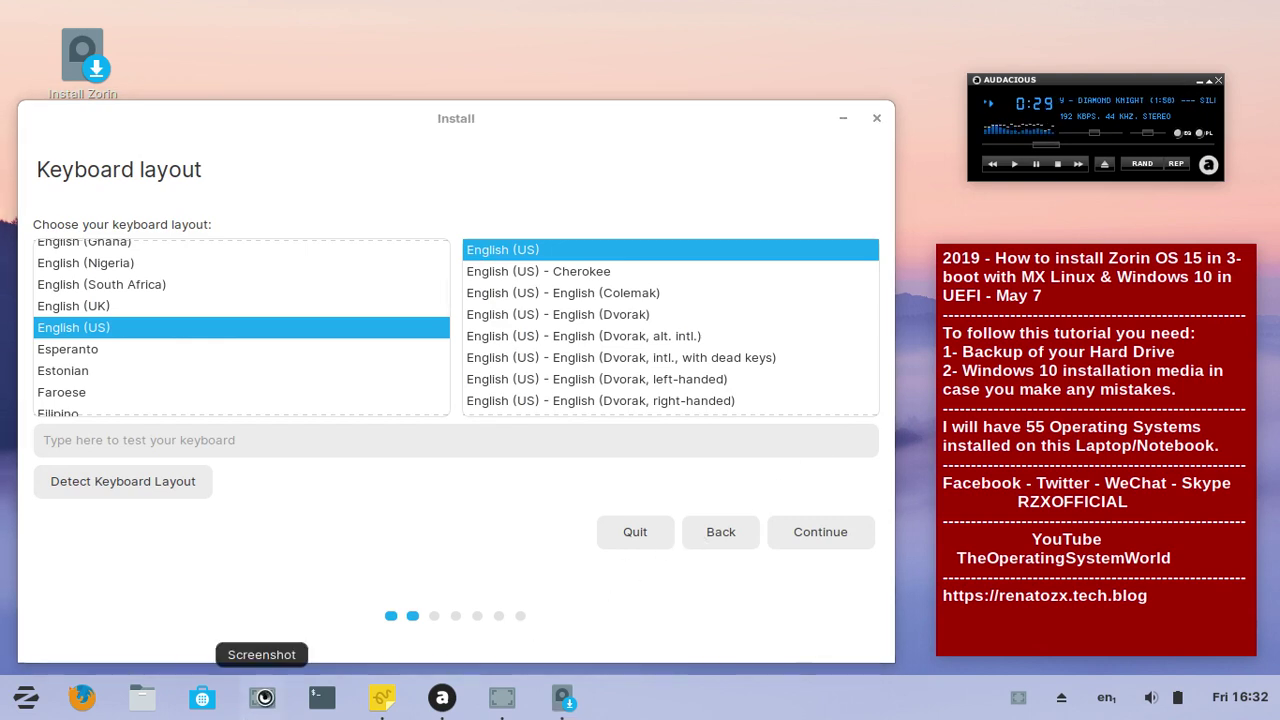
pyautogui.click(265, 702)
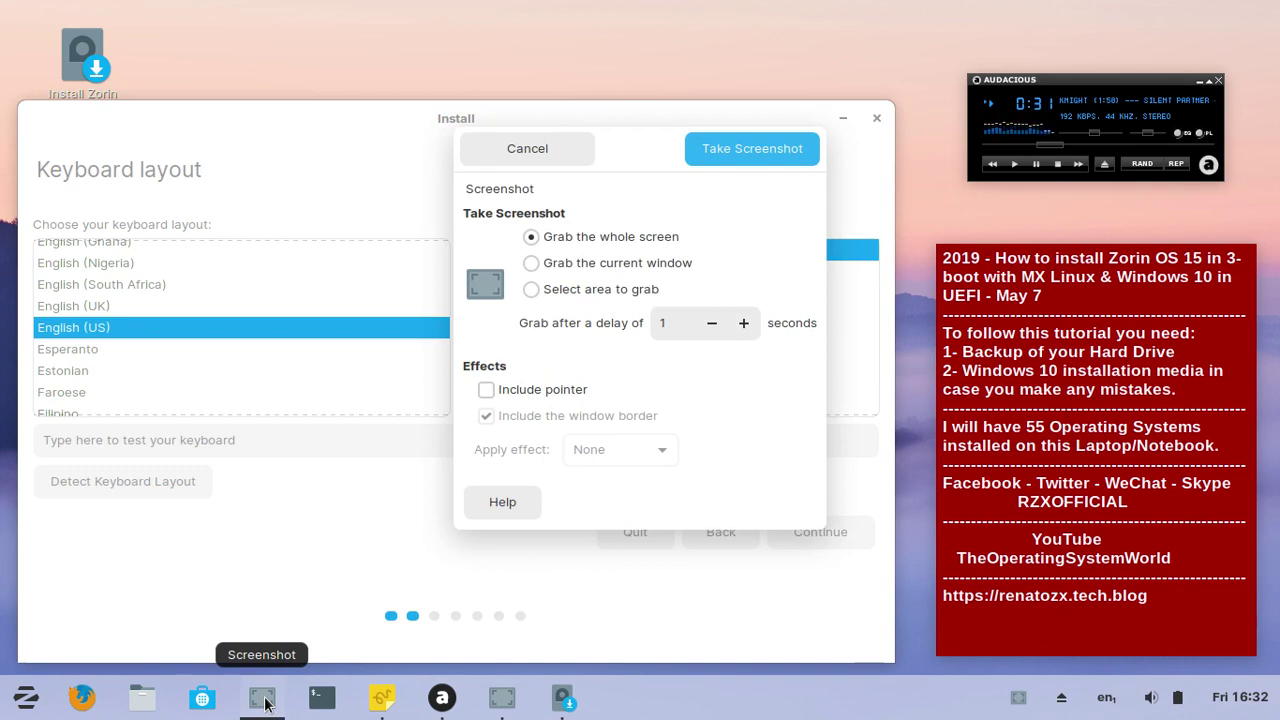
pyautogui.press('Return')
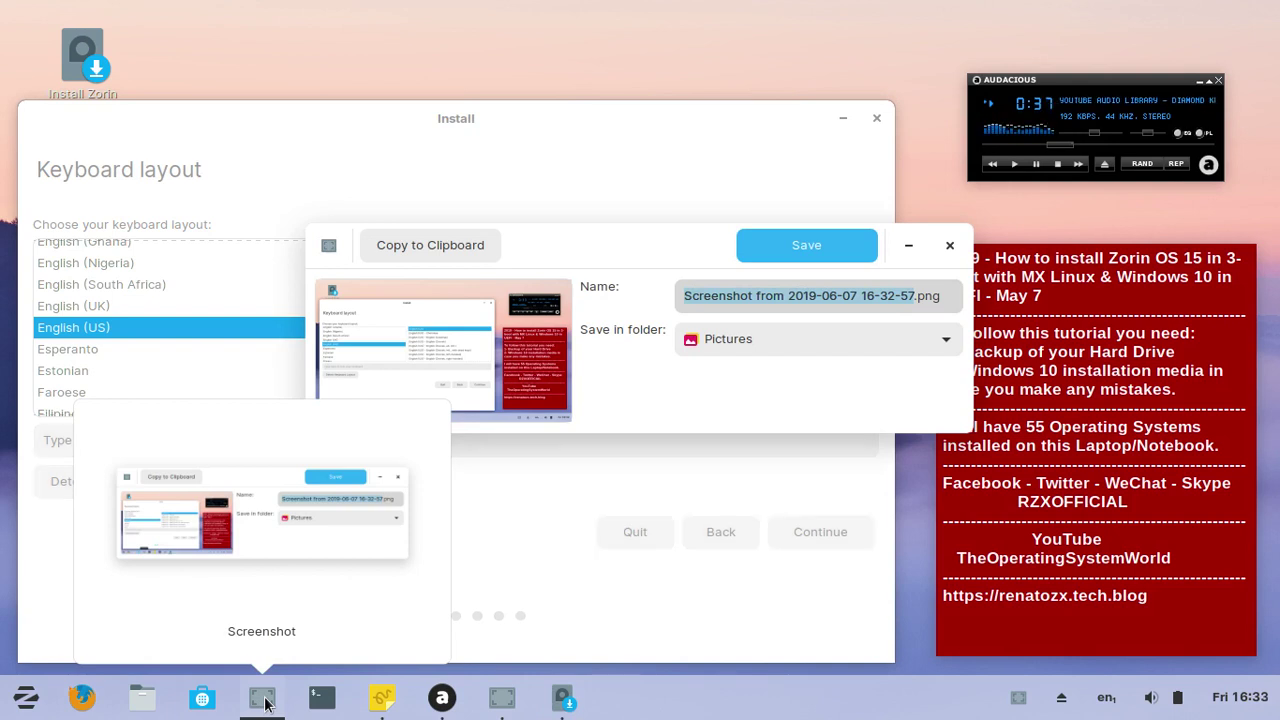
pyautogui.press('Return')
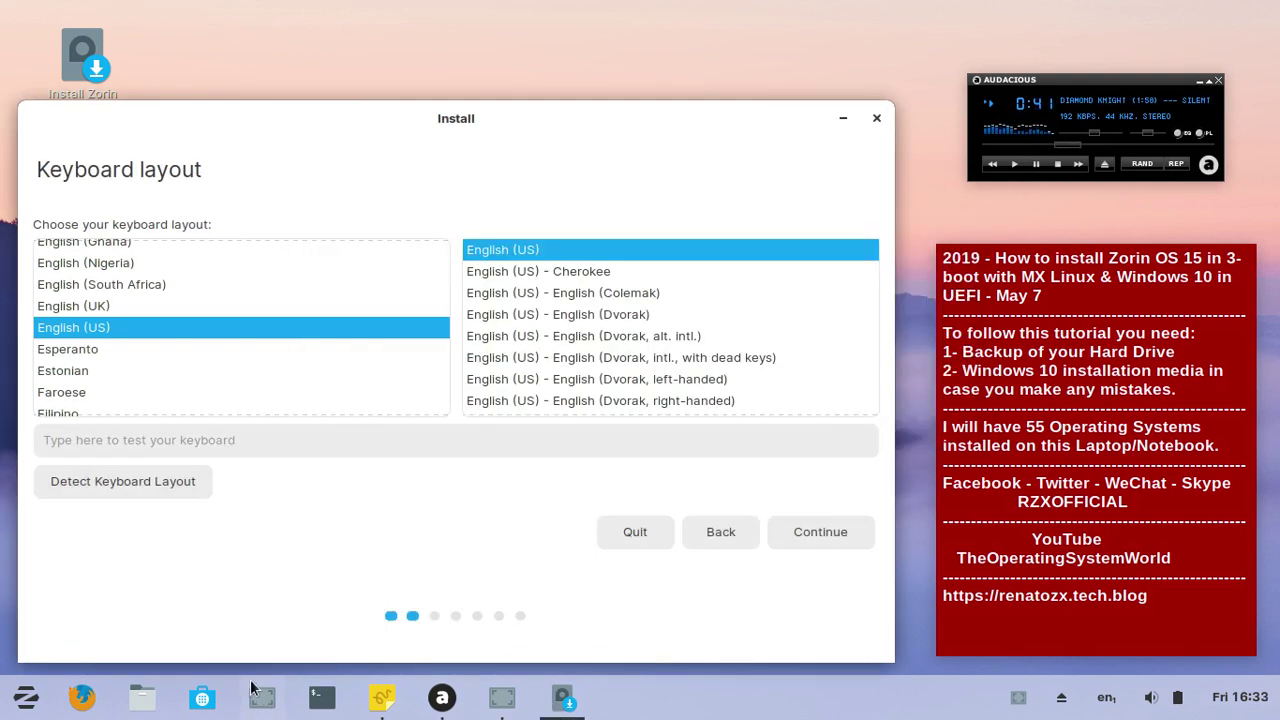
# Take another whole-screen screenshot of the Keyboard layout page and save it as 3.png in Pictures.
pyautogui.click(262, 698)
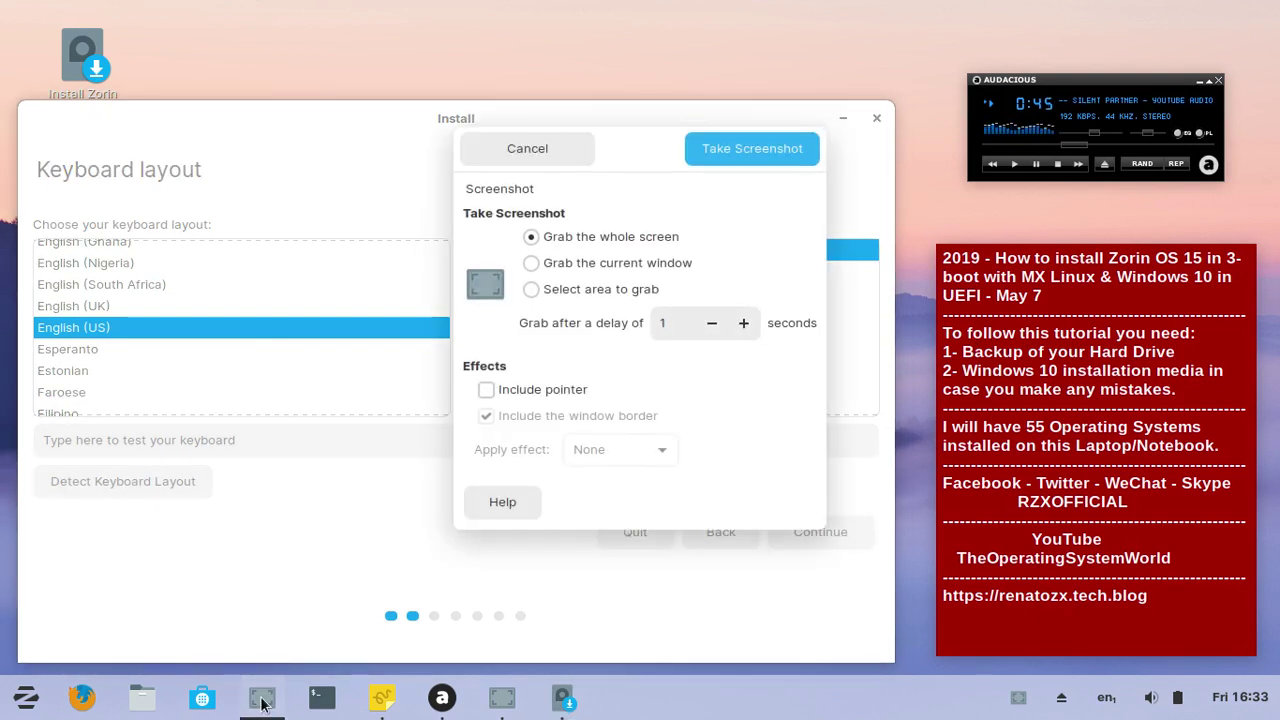
pyautogui.press('Return')
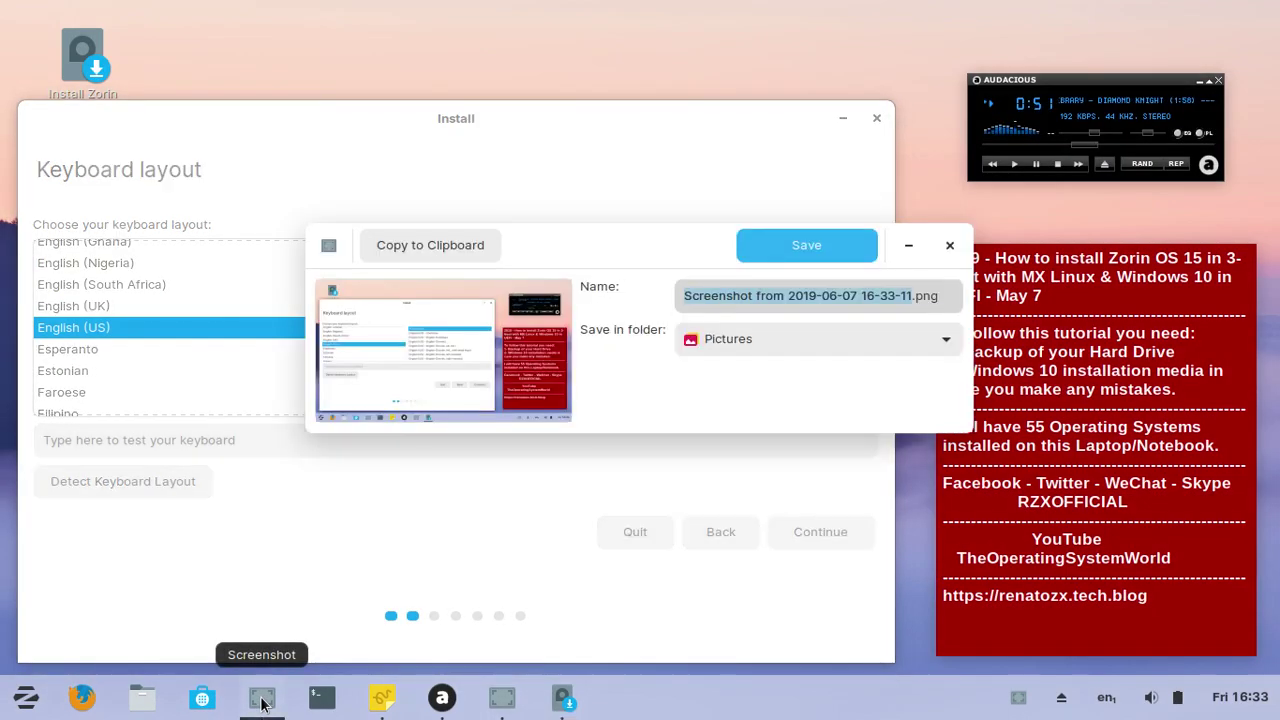
pyautogui.write('3')
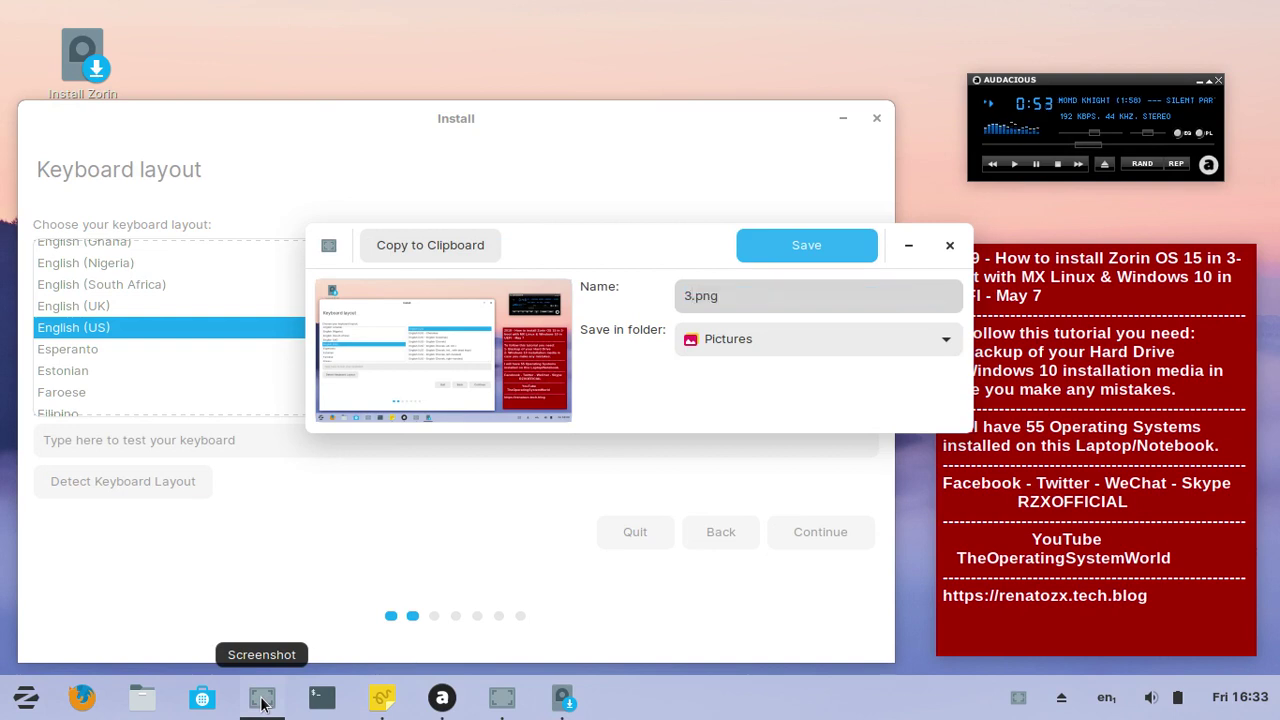
pyautogui.press('Return')
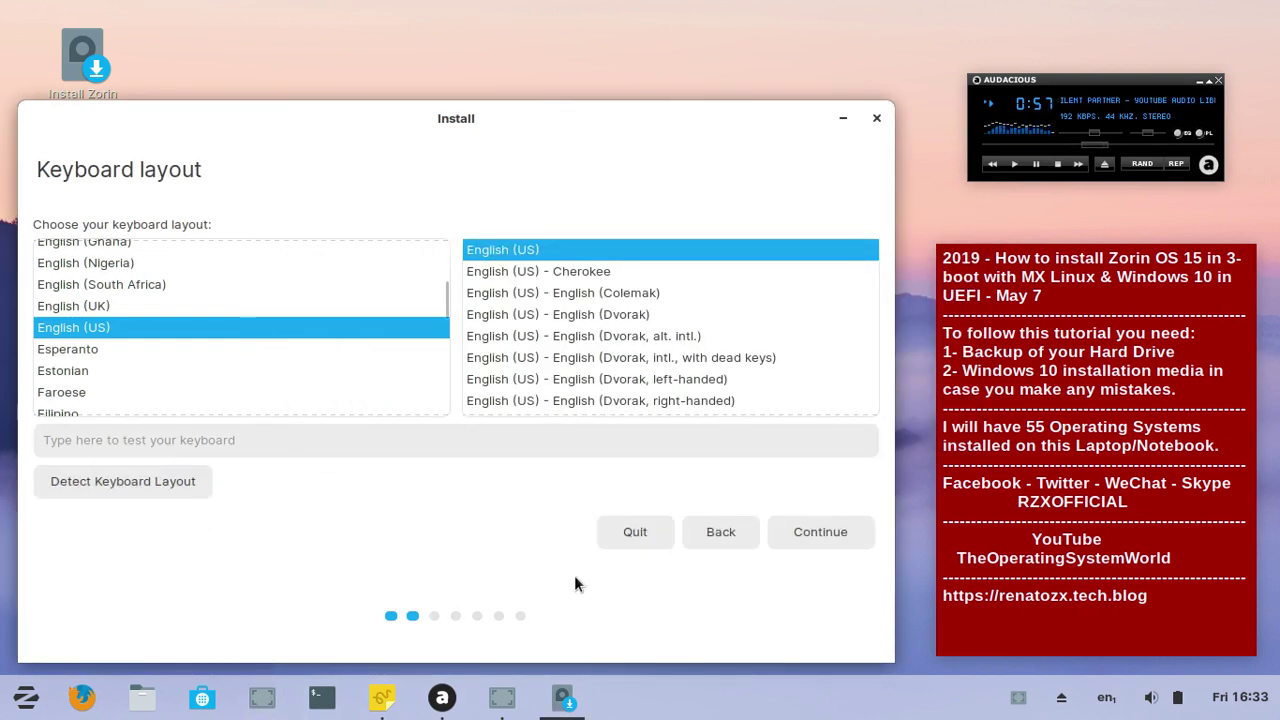
# Continue with the English (US) keyboard layout and save a whole-screen screenshot of the Wireless page as 4.png in Pictures.
pyautogui.click(849, 524)
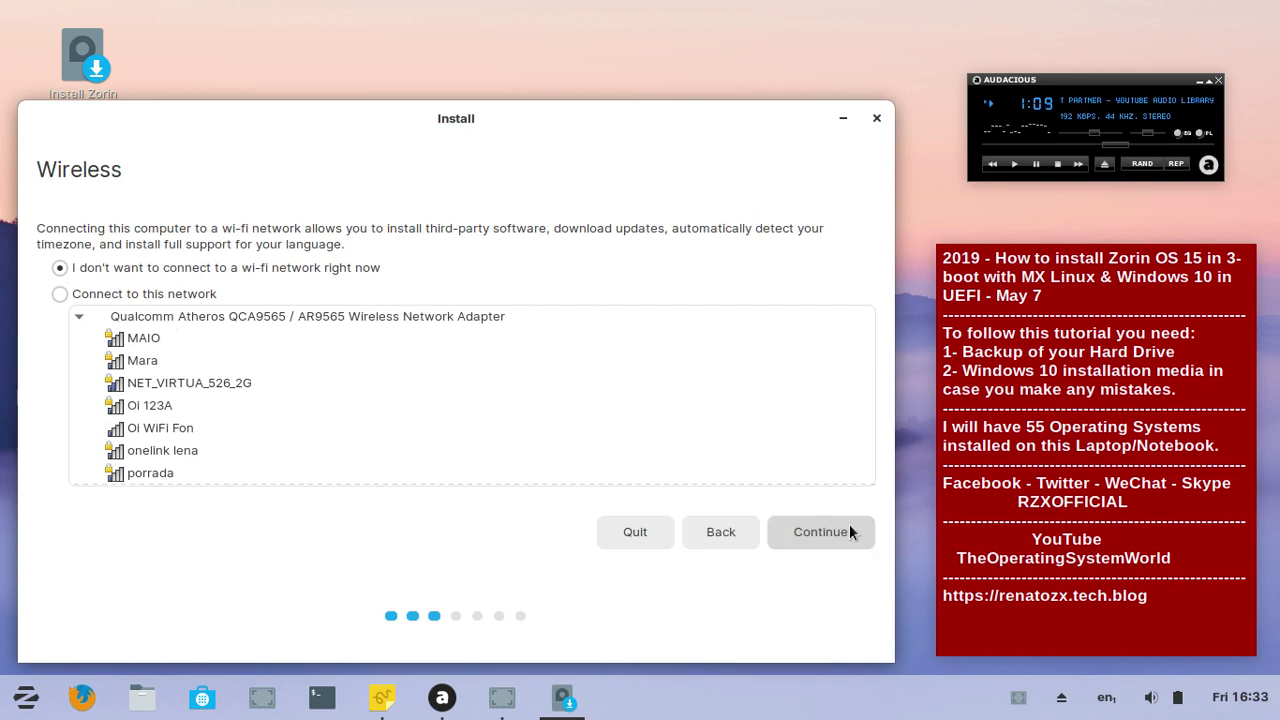
pyautogui.click(263, 698)
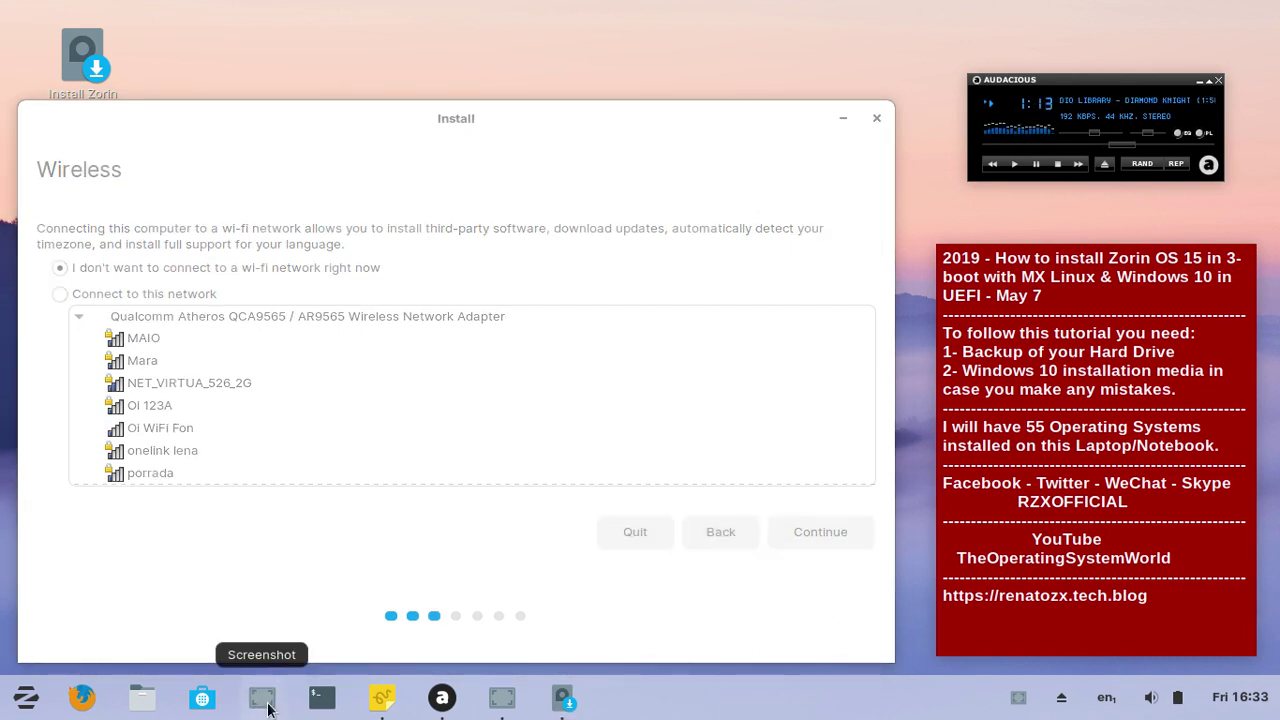
pyautogui.click(775, 152)
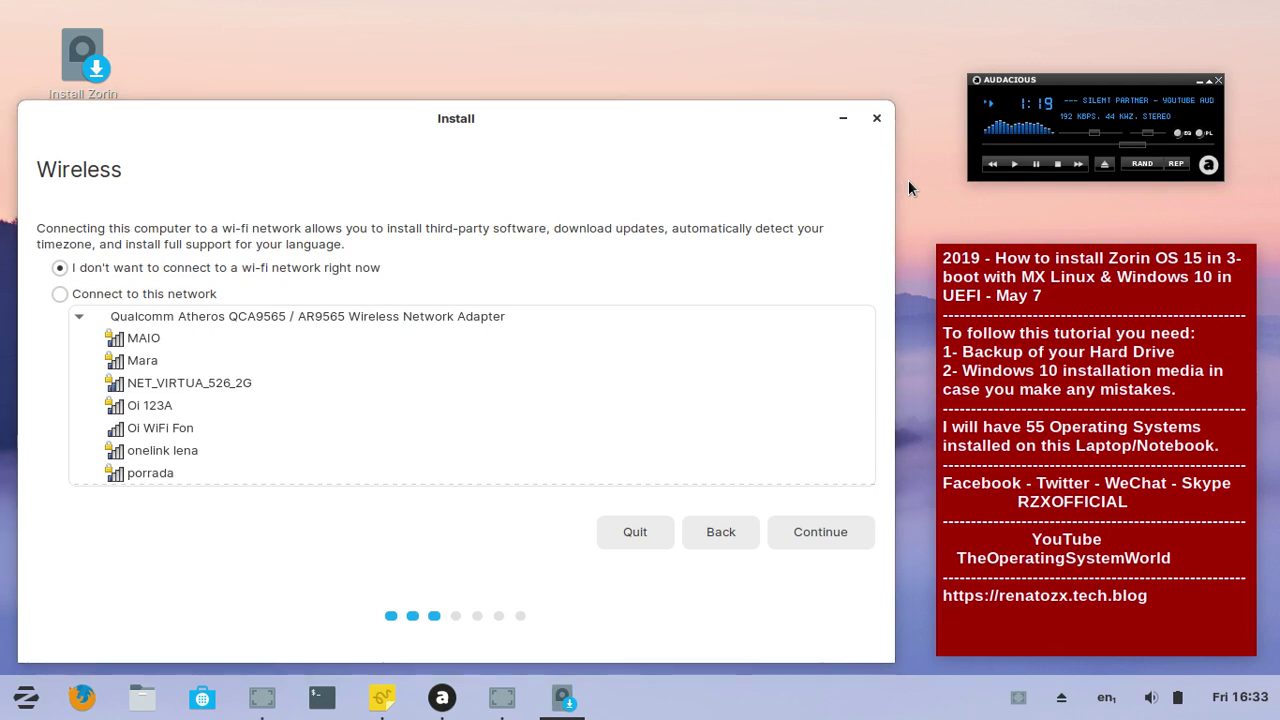
pyautogui.write('4')
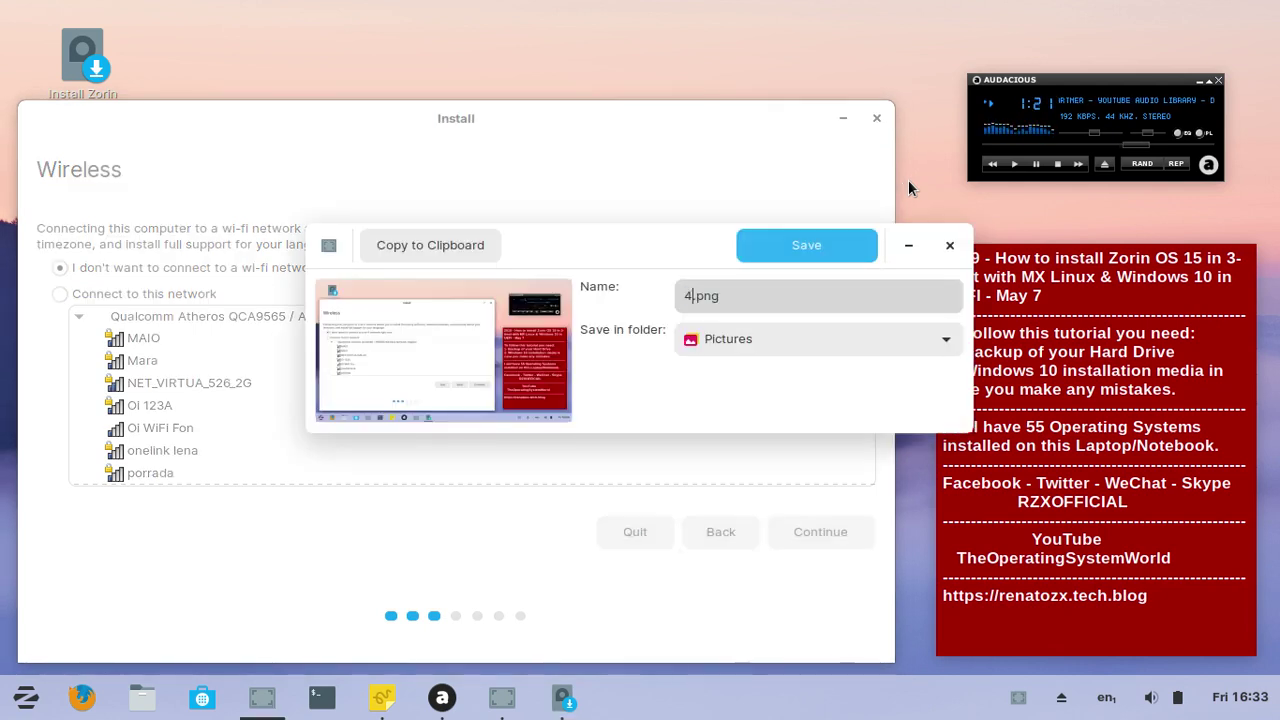
pyautogui.press('Return')
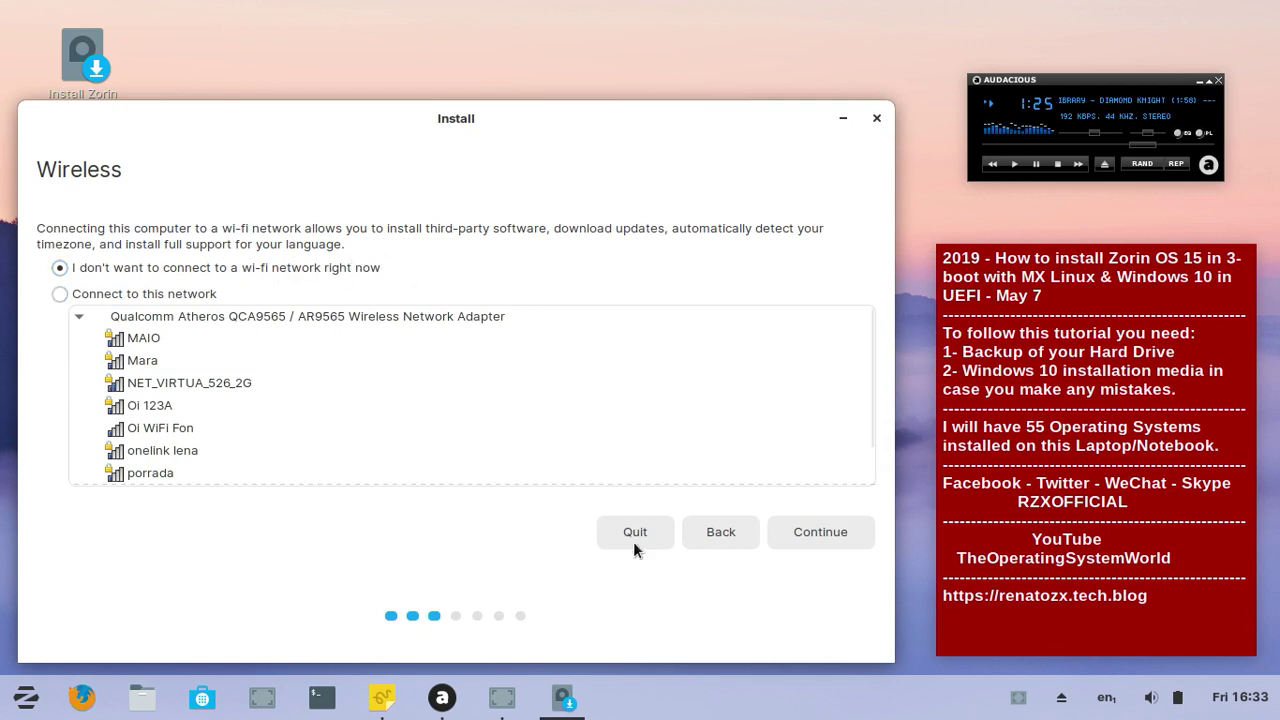
# Continue without Wi-Fi, turn off third-party software installation, and save a whole-screen screenshot of the Updates page as 5.png in Pictures.
pyautogui.click(846, 528)
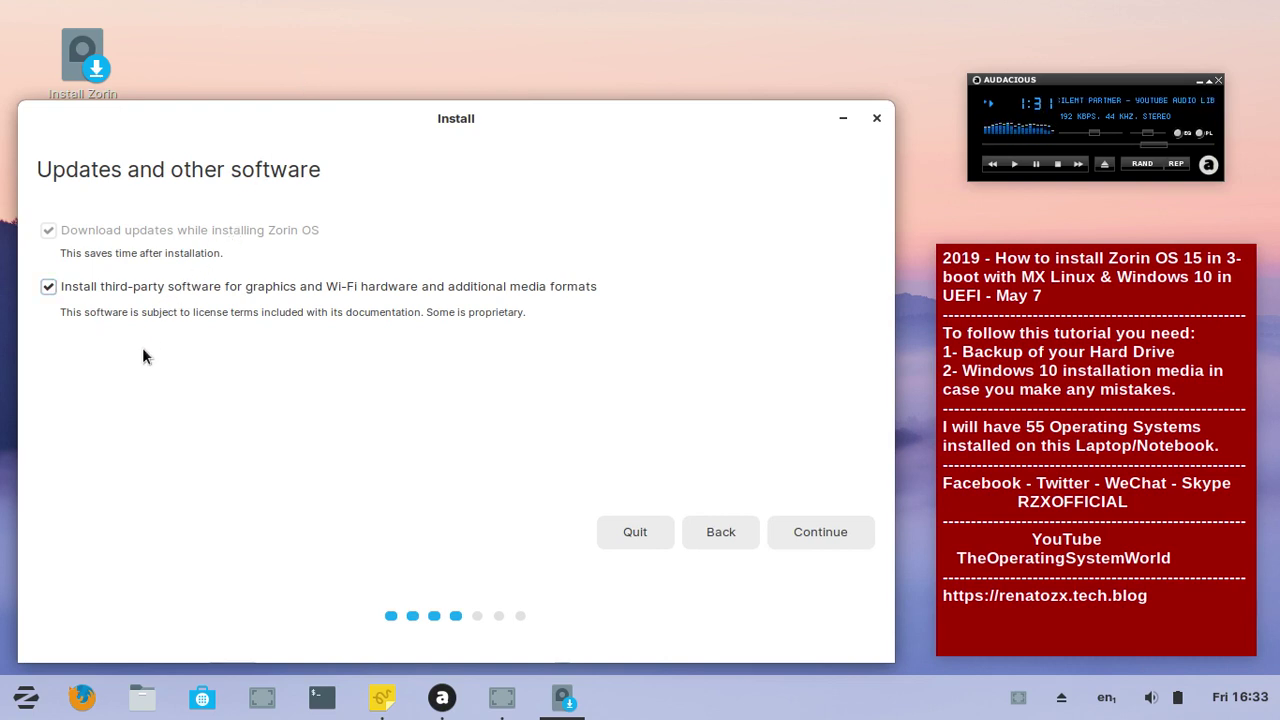
pyautogui.click(46, 290)
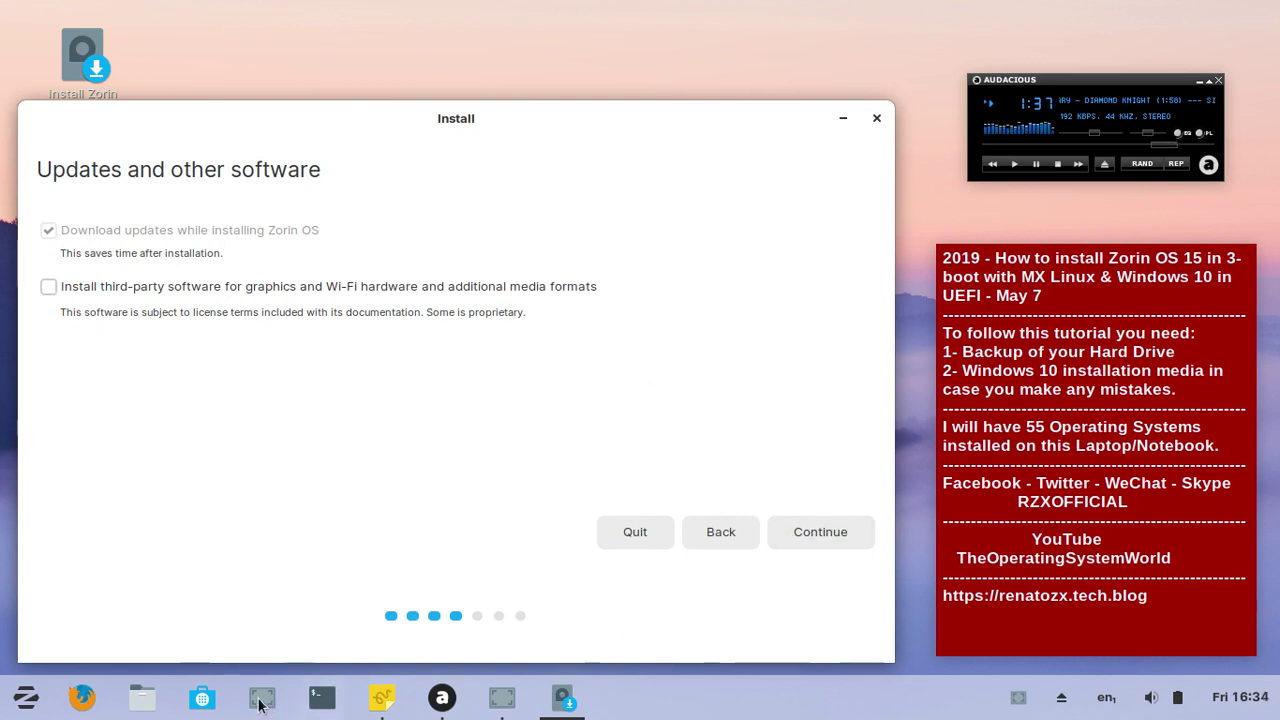
pyautogui.press('Return')
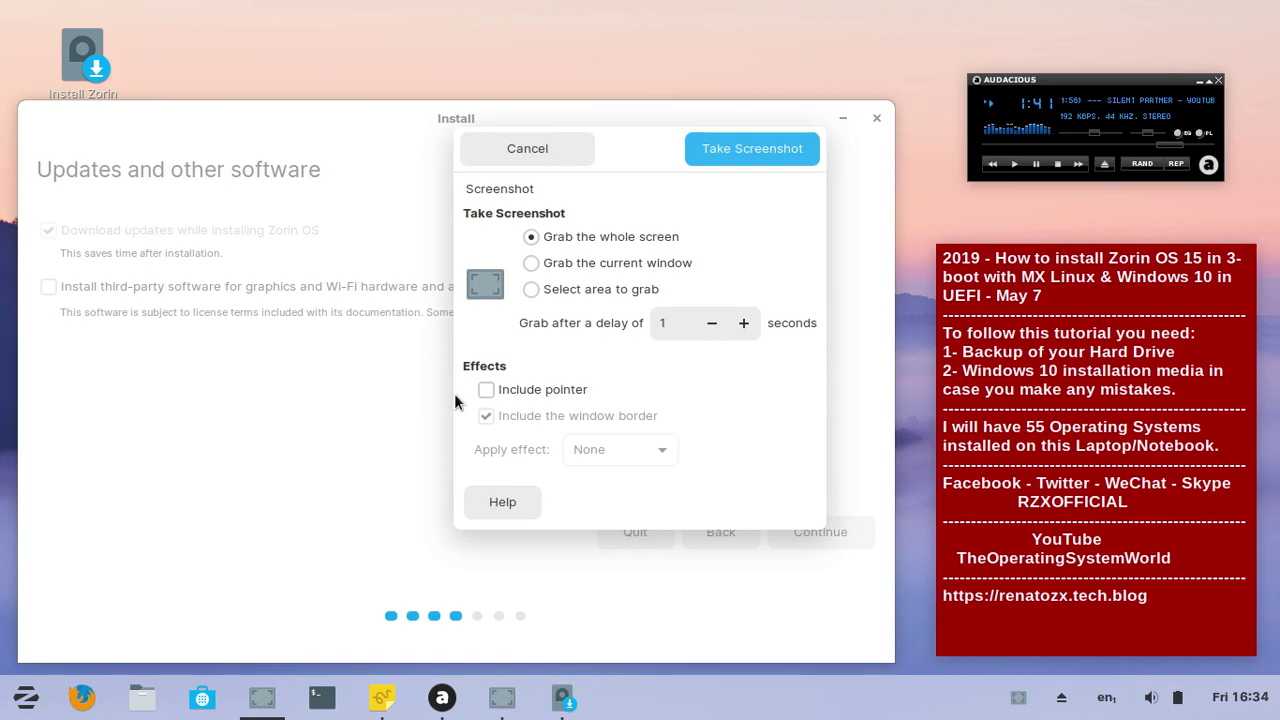
pyautogui.click(762, 149)
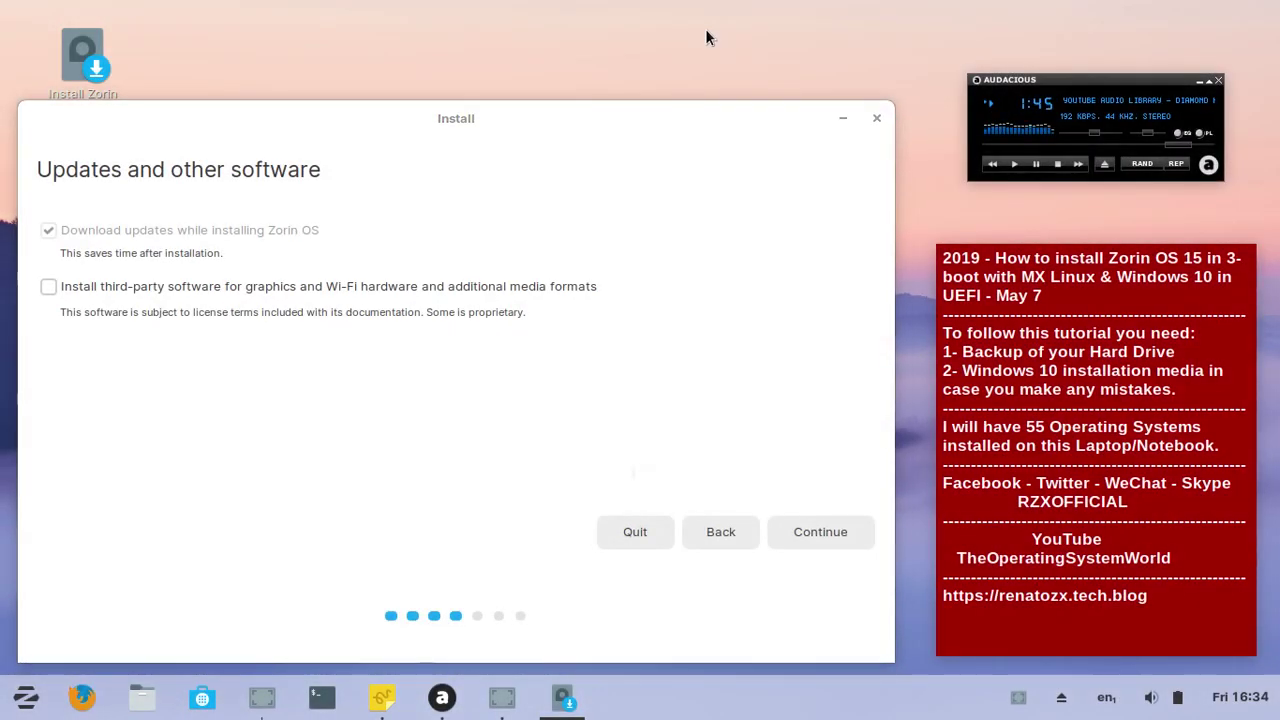
pyautogui.write('5')
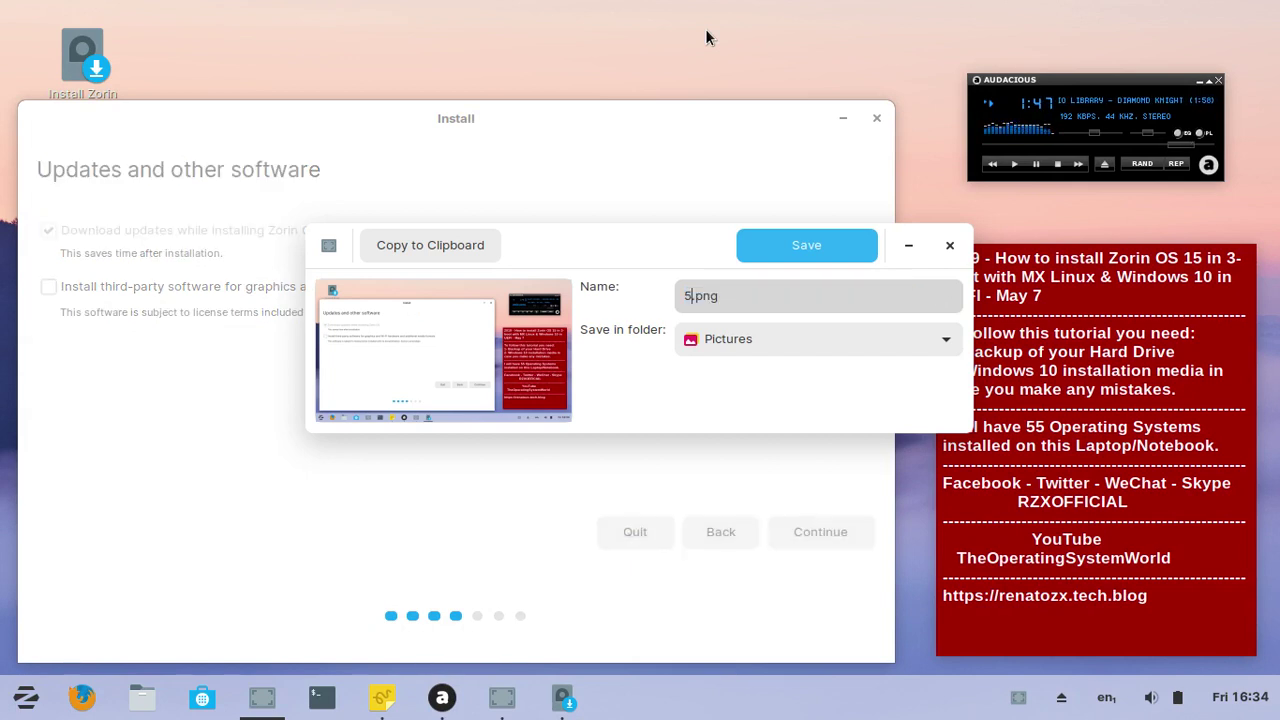
pyautogui.press('Return')
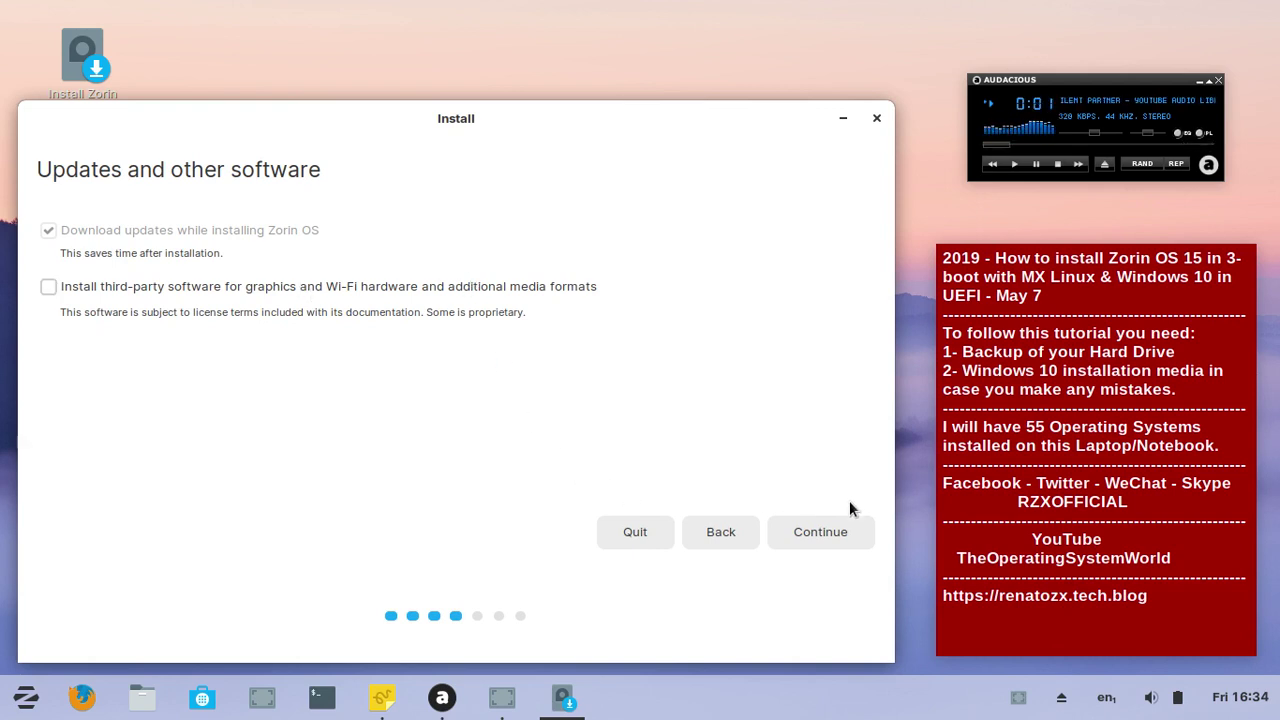
# Continue without unmounting the /dev/sdb partitions and rearrange the installer and Audacious player windows during loading.
pyautogui.click(837, 530)
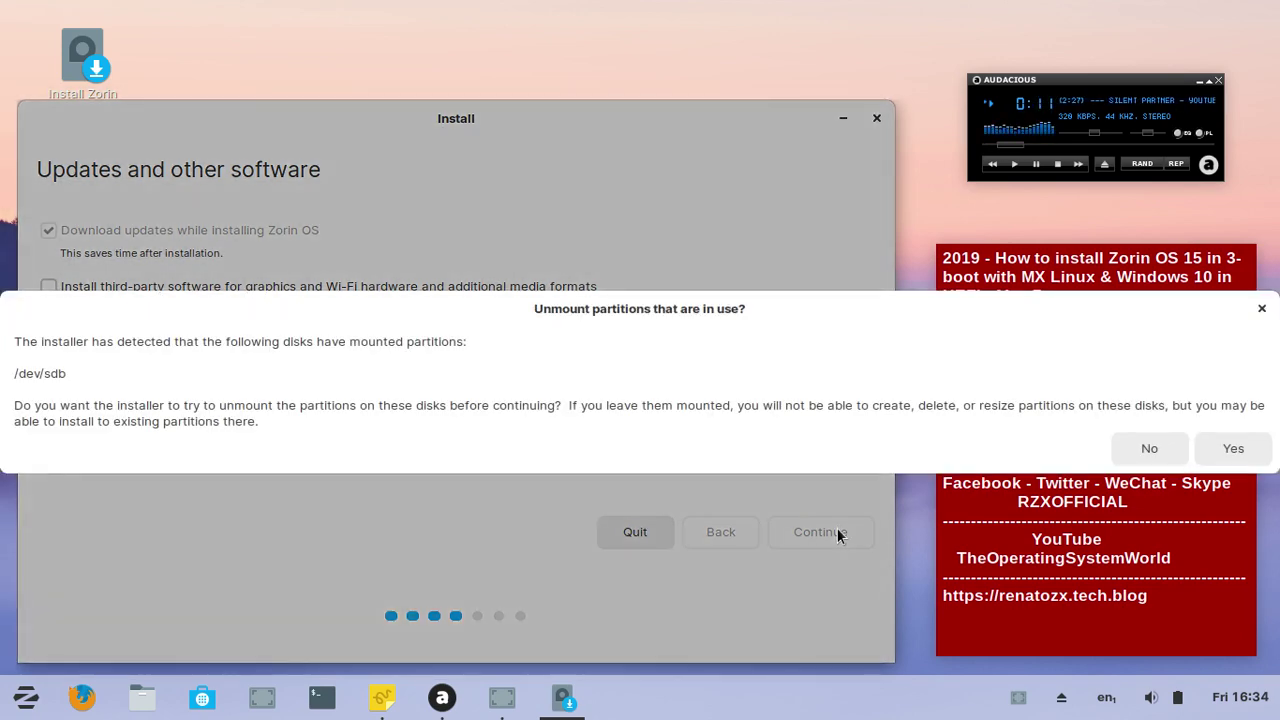
pyautogui.click(1137, 448)
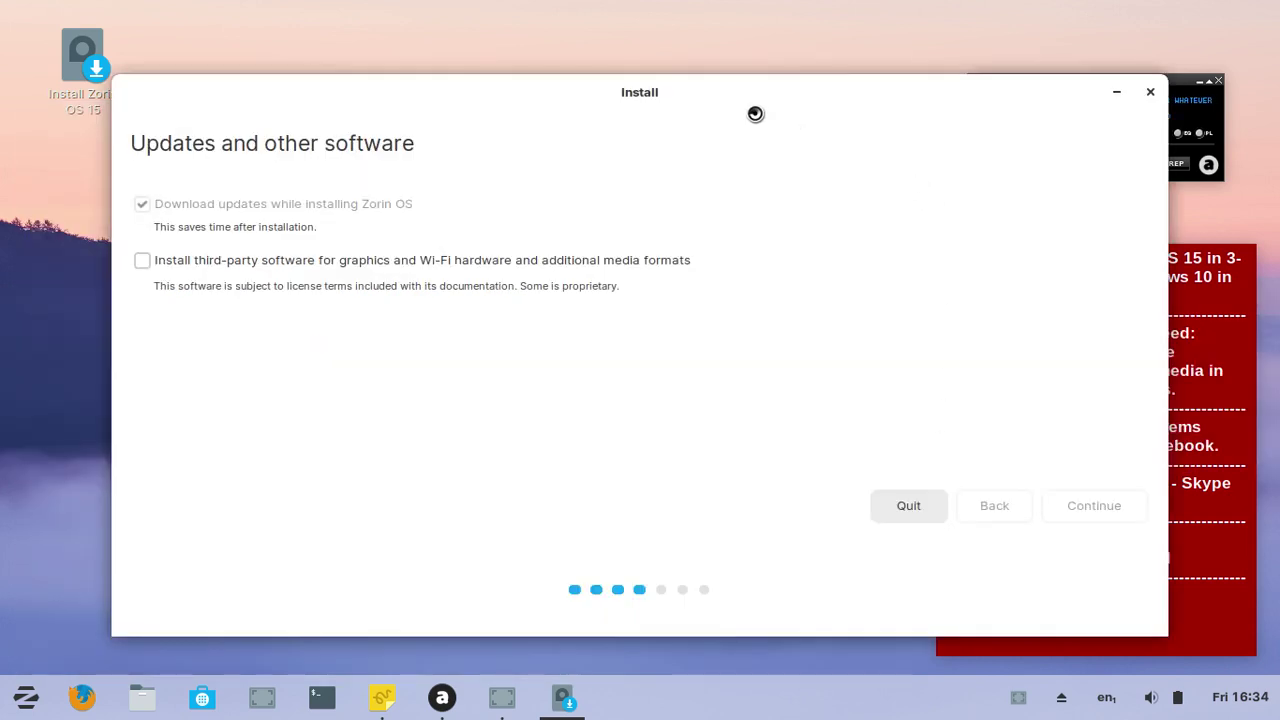
pyautogui.moveTo(666, 94); pyautogui.dragTo(567, 119)
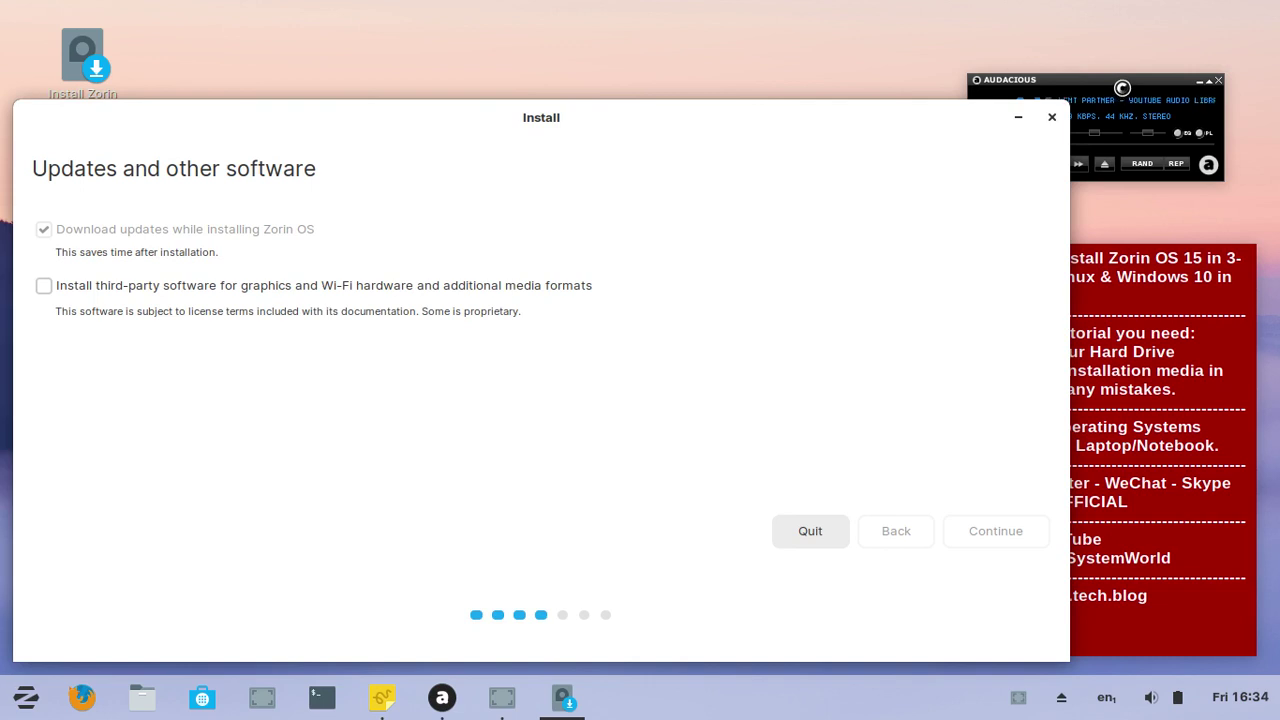
pyautogui.moveTo(1120, 83); pyautogui.dragTo(1143, 130)
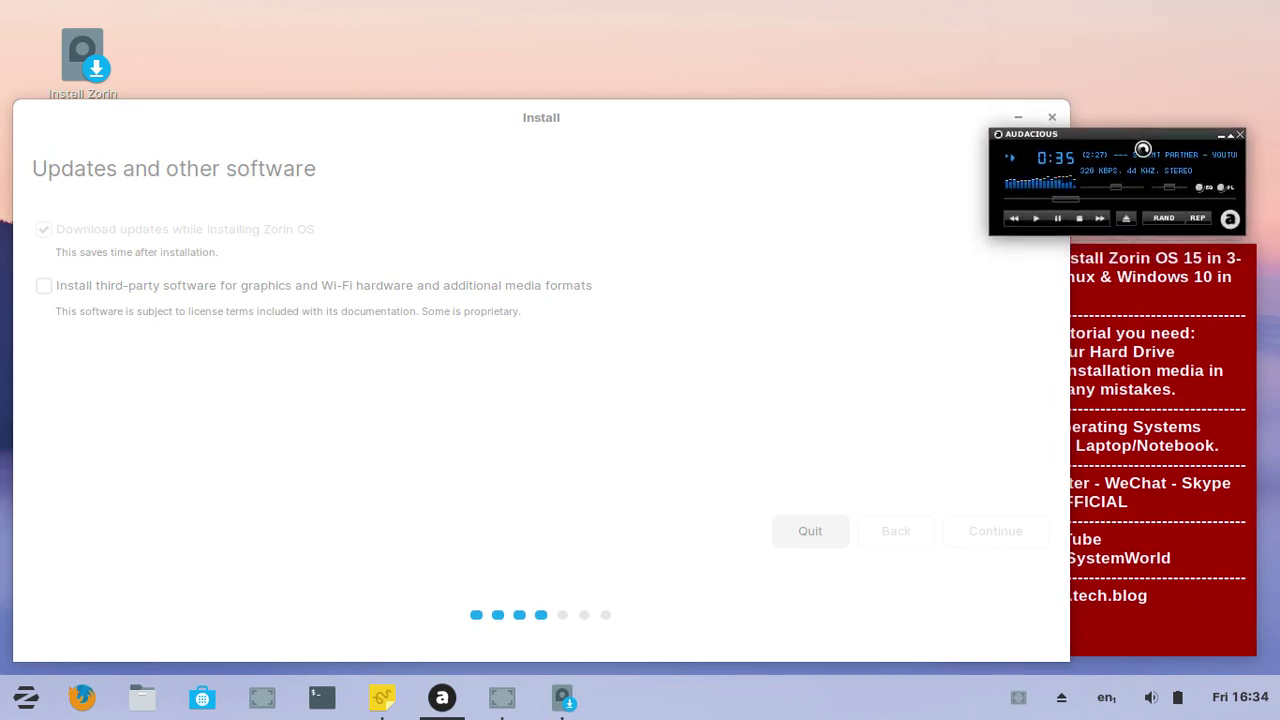
pyautogui.click(1203, 360)
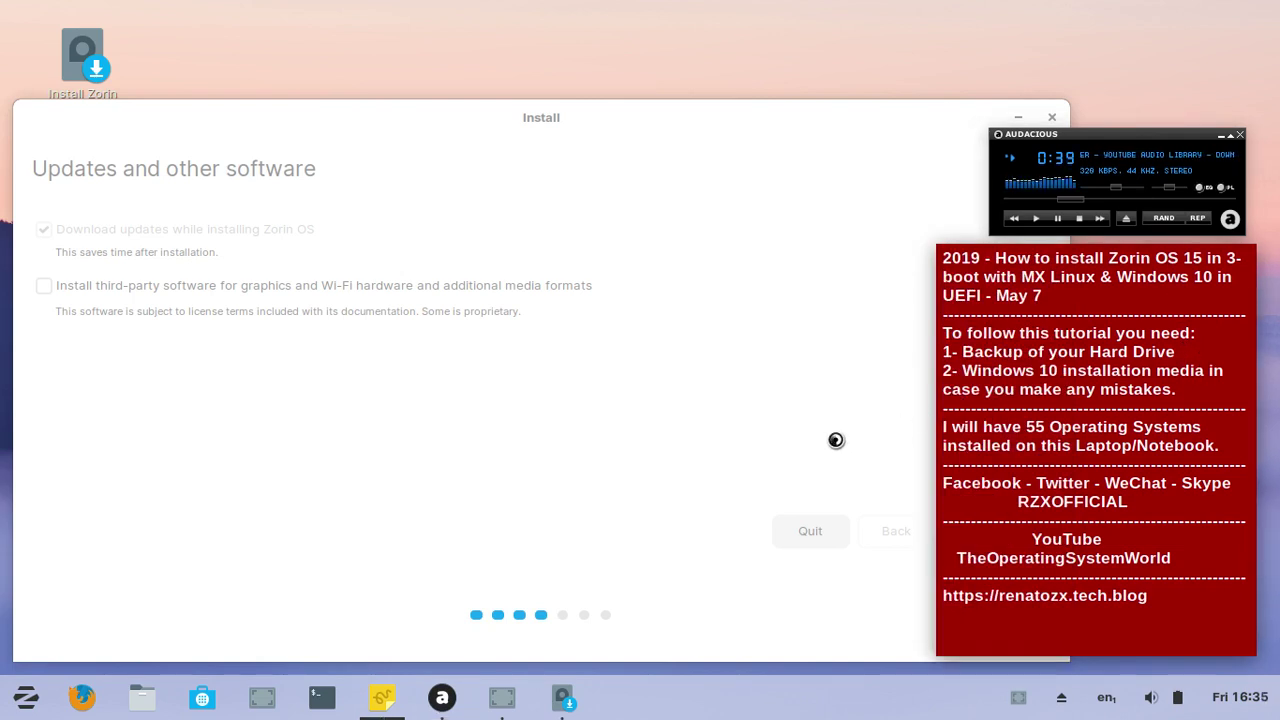
pyautogui.click(836, 440)
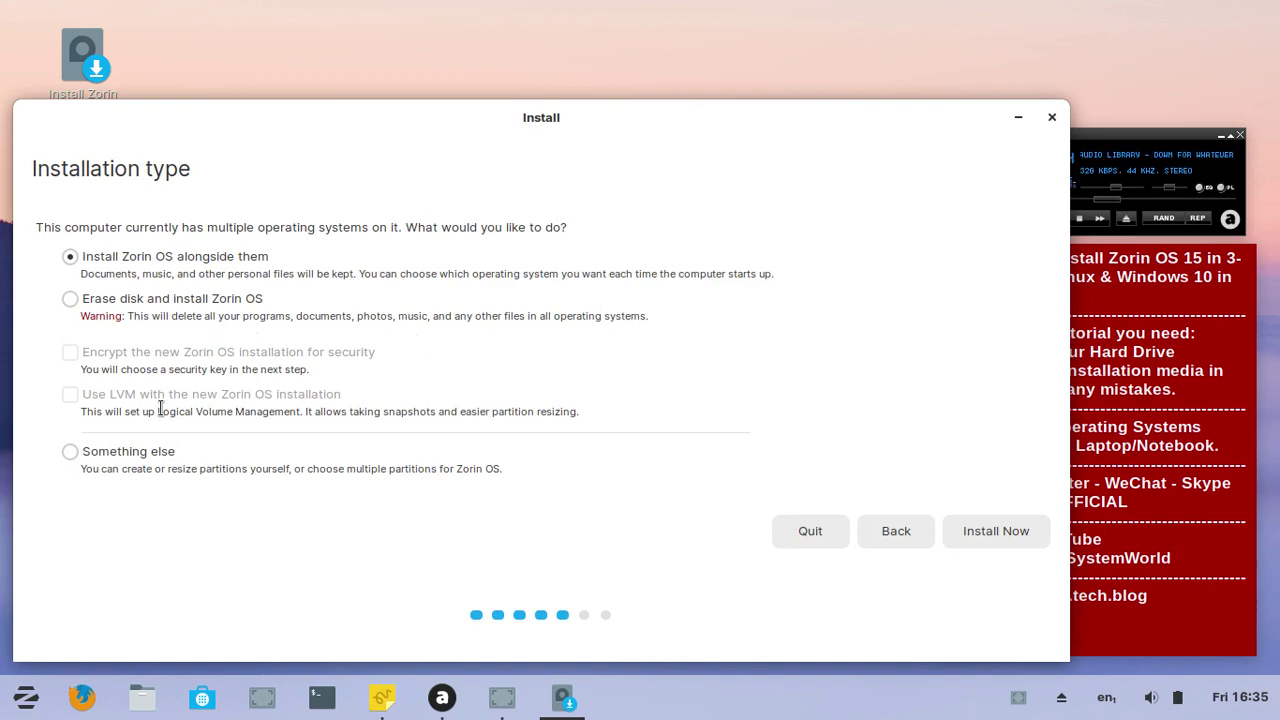
# Choose Something else as the installation type and save a whole-screen screenshot of the page as 6.png in Pictures.
pyautogui.click(70, 451)
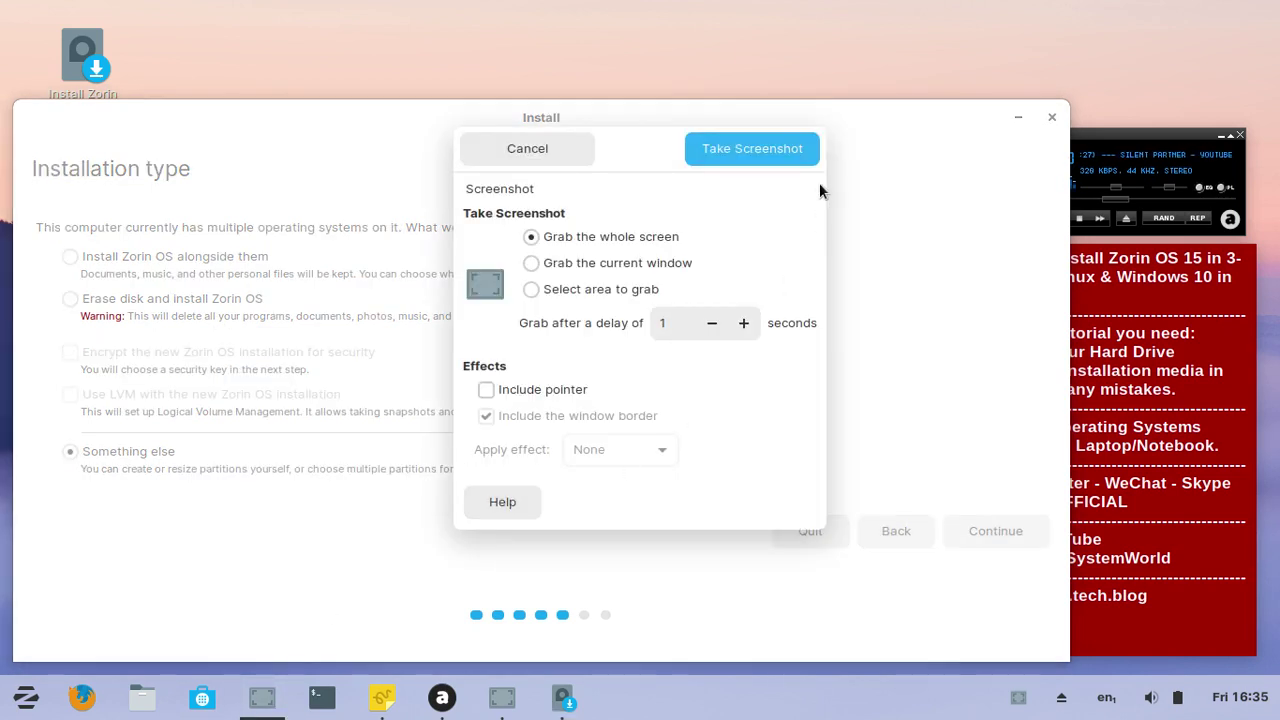
pyautogui.click(763, 145)
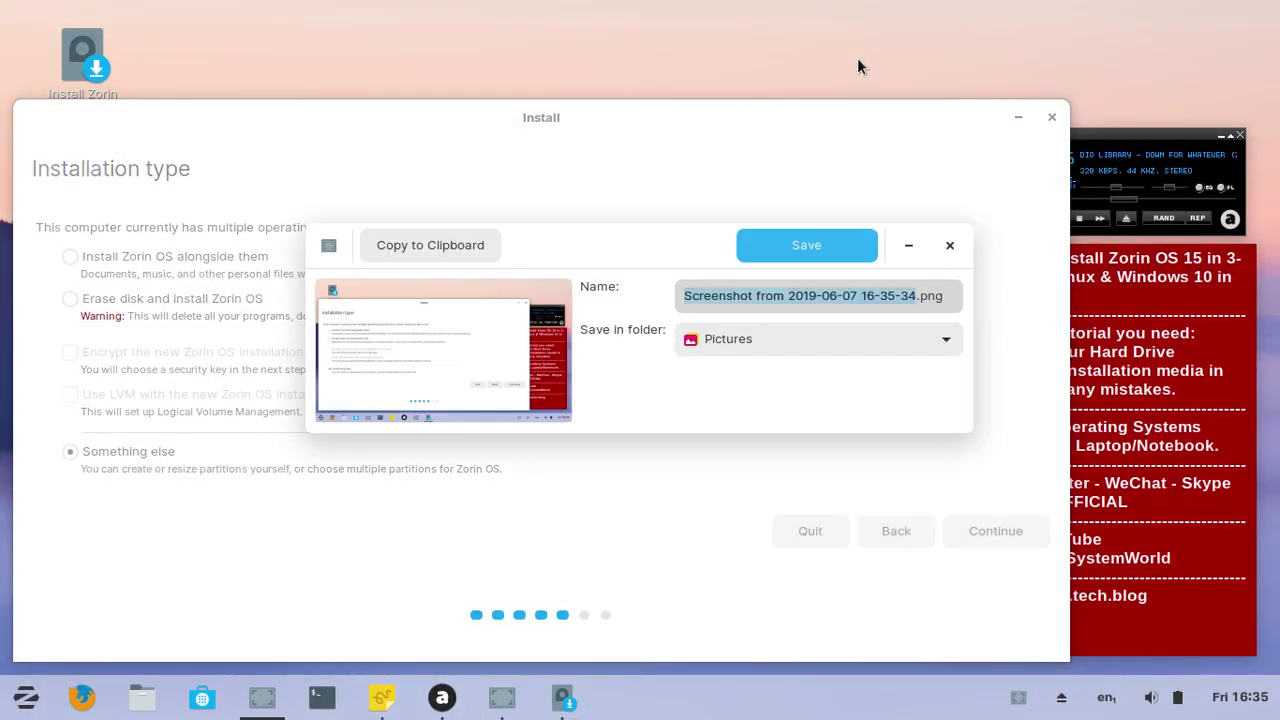
pyautogui.write('6')
pyautogui.press('Return')
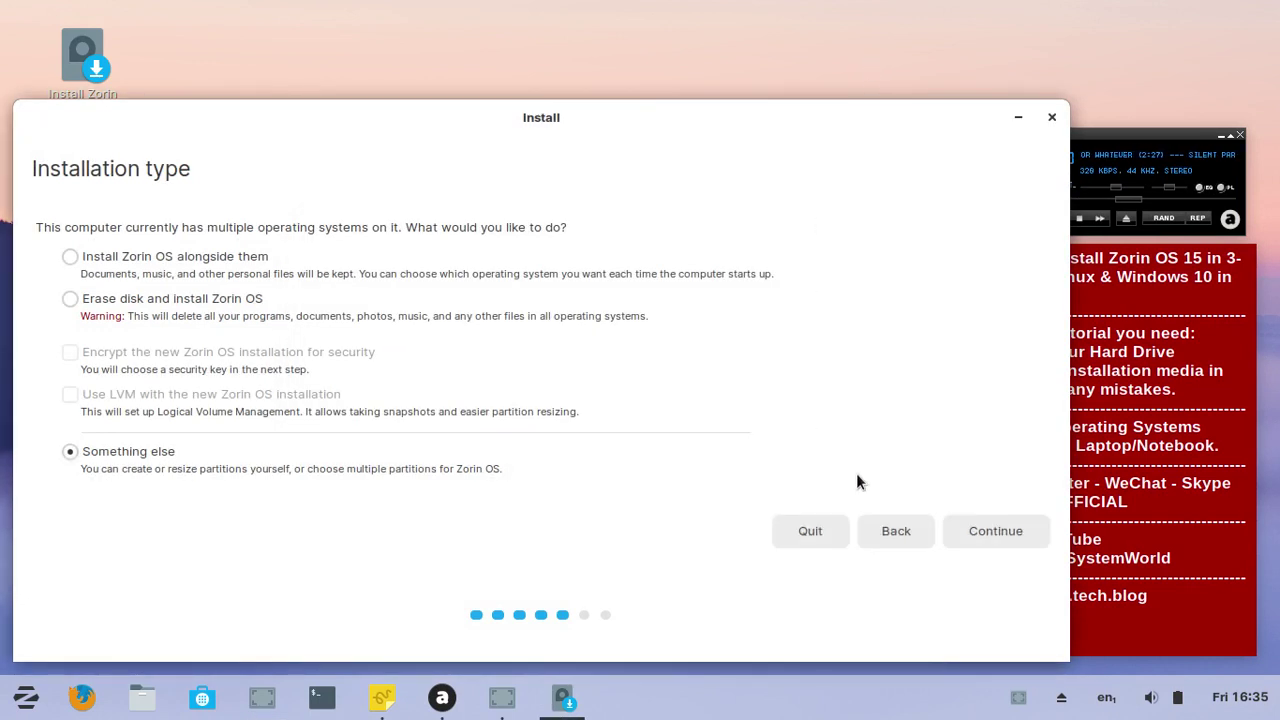
# Continue to manual partitioning, then shade the Audacious player to its compact bar and move it above the installer window.
pyautogui.click(1000, 530)
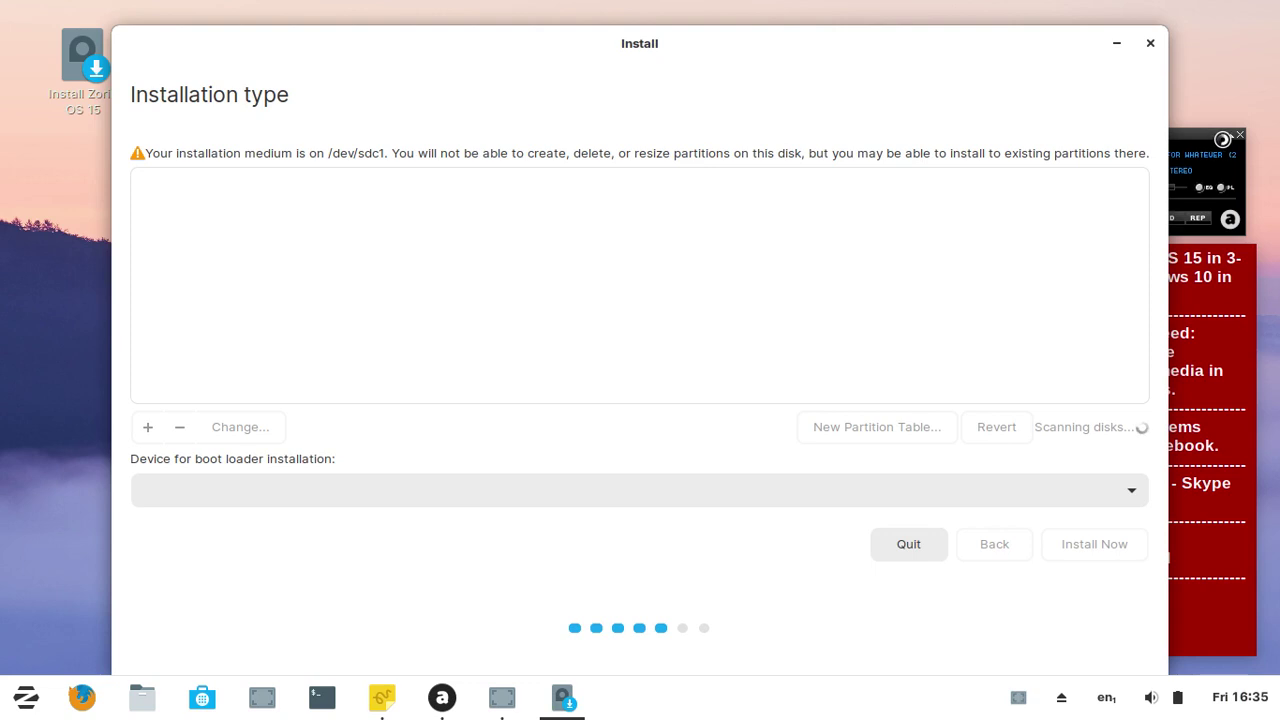
pyautogui.click(1234, 135)
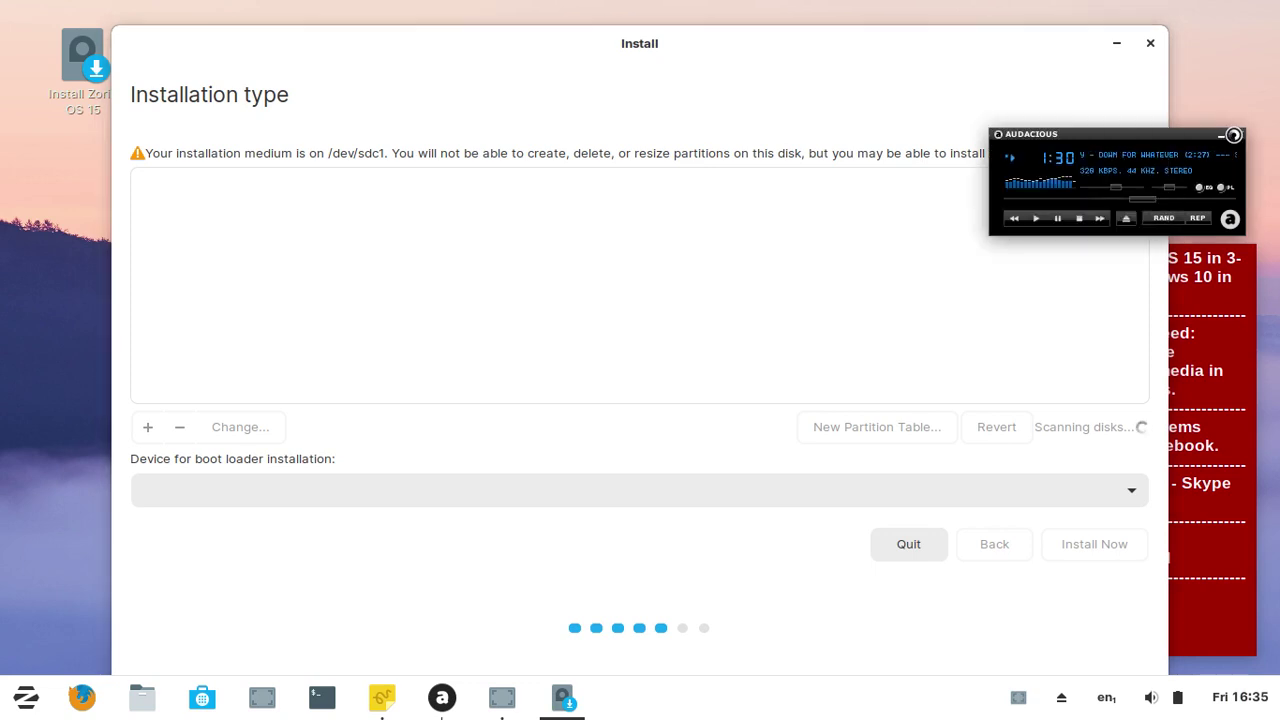
pyautogui.click(1234, 135)
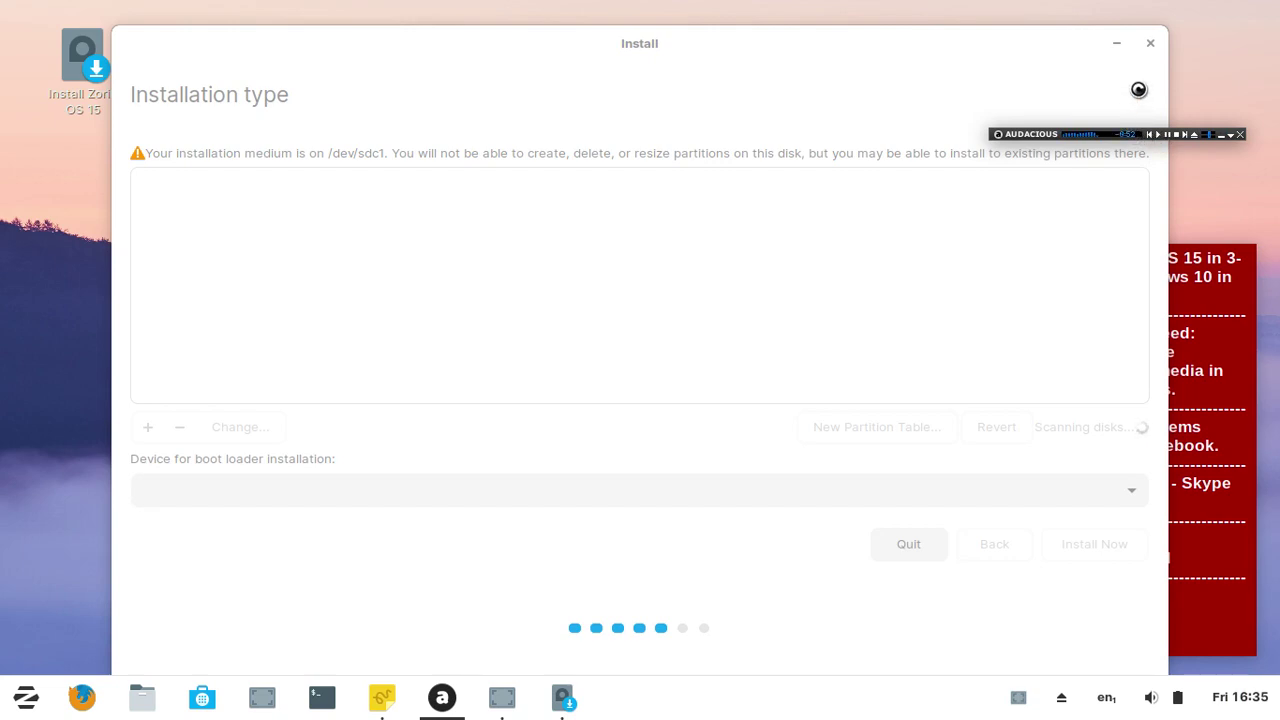
pyautogui.moveTo(1104, 134); pyautogui.dragTo(1146, 22)
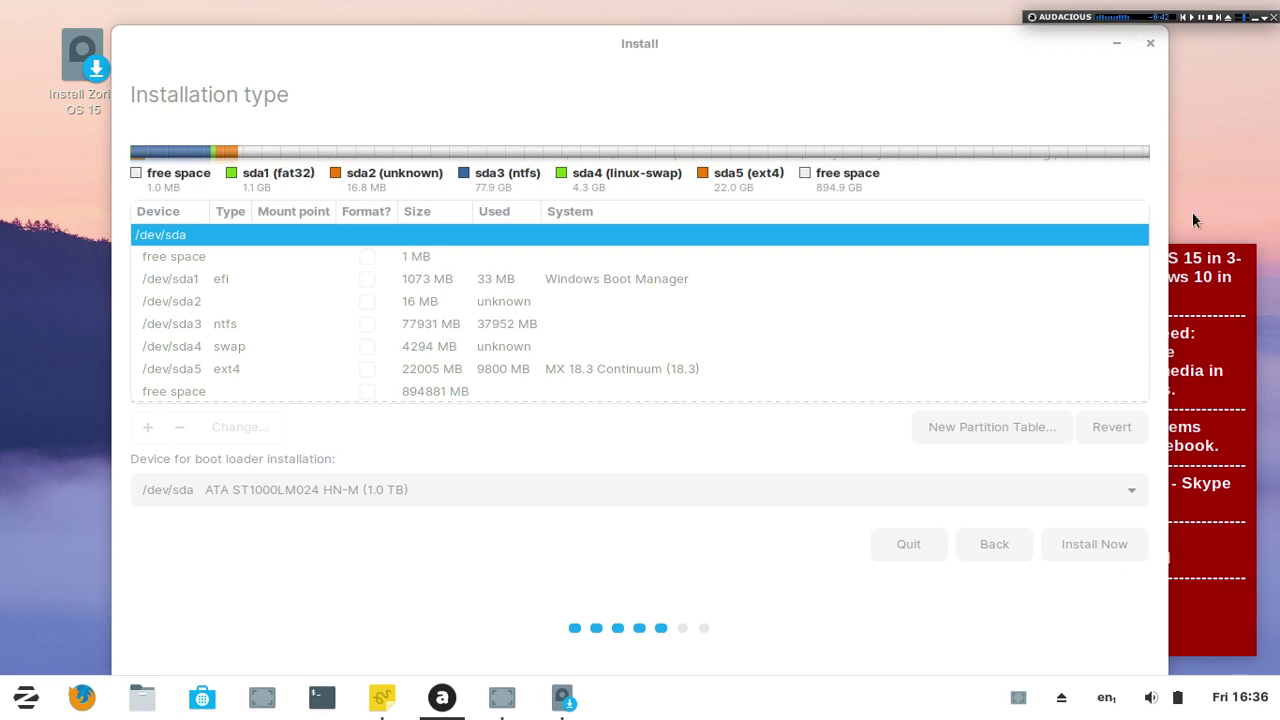
# Move the red note behind the installer and shift the installer window slightly sideways to cover it.
pyautogui.click(1208, 320)
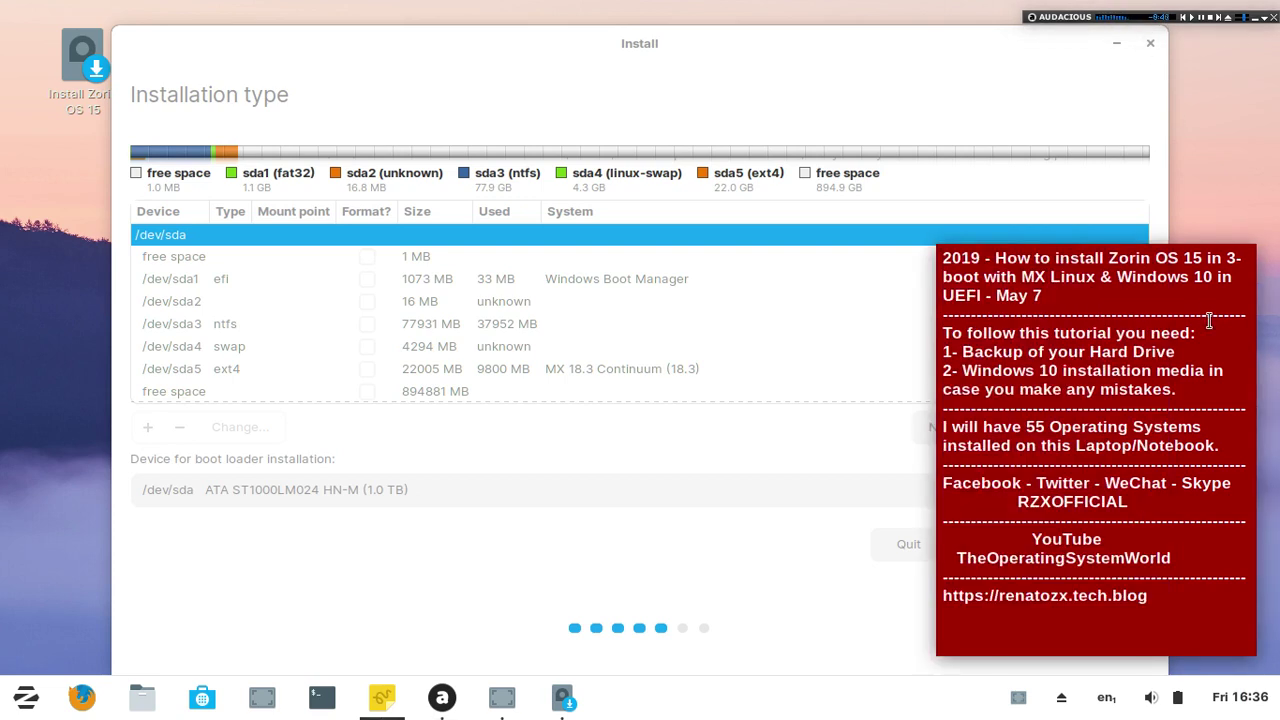
pyautogui.moveTo(1117, 366); pyautogui.dragTo(786, 364)
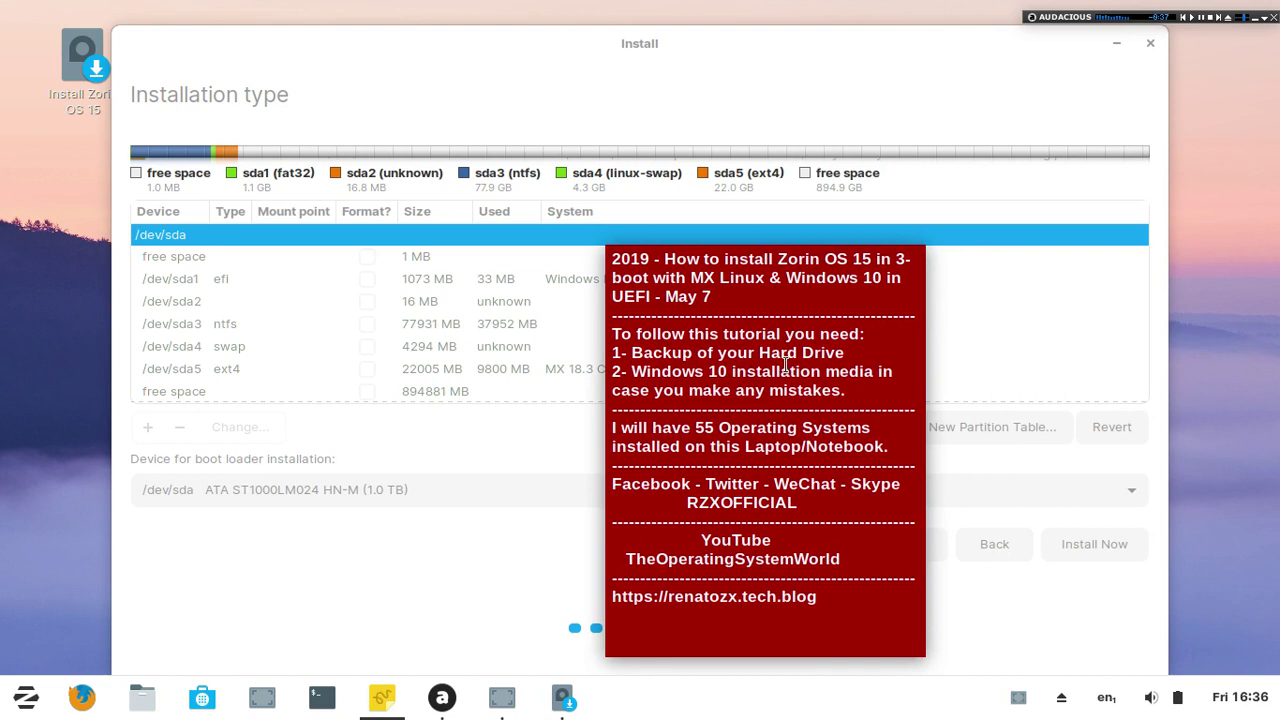
pyautogui.click(716, 44)
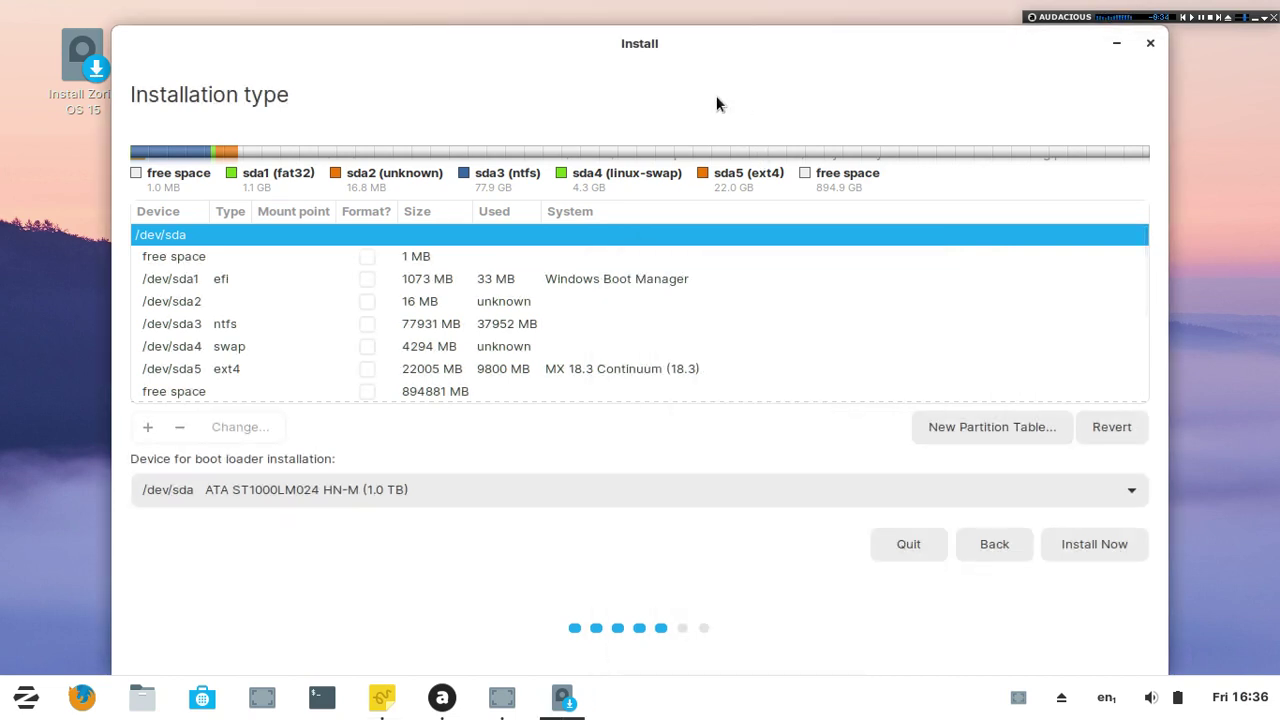
pyautogui.moveTo(673, 47); pyautogui.dragTo(688, 48)
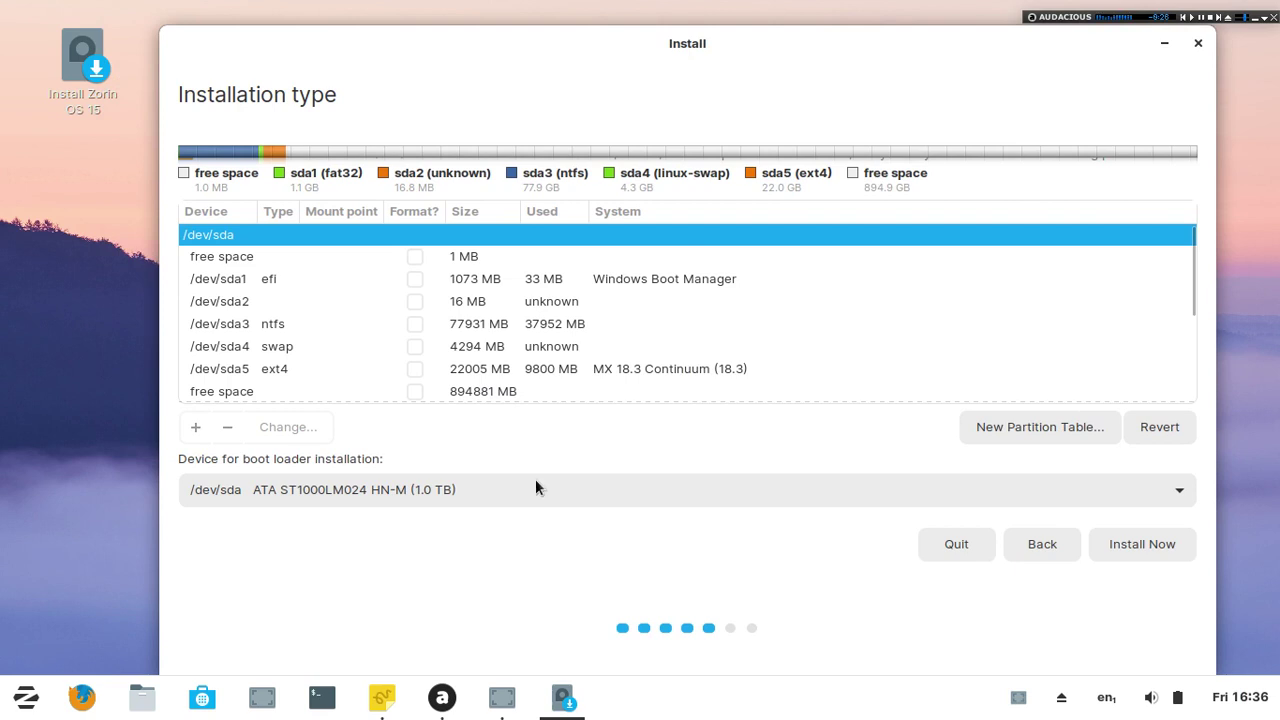
# Save a whole-screen screenshot of the partition list page in the Pictures folder.
pyautogui.click(262, 697)
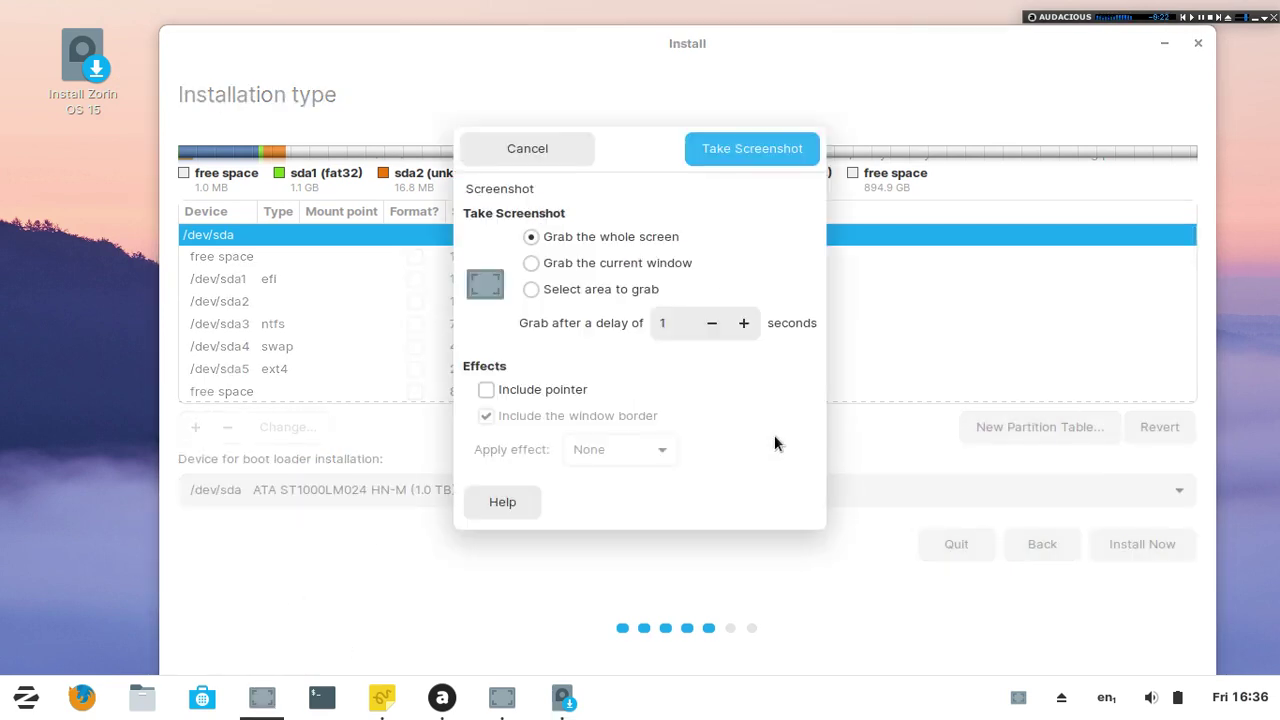
pyautogui.click(733, 148)
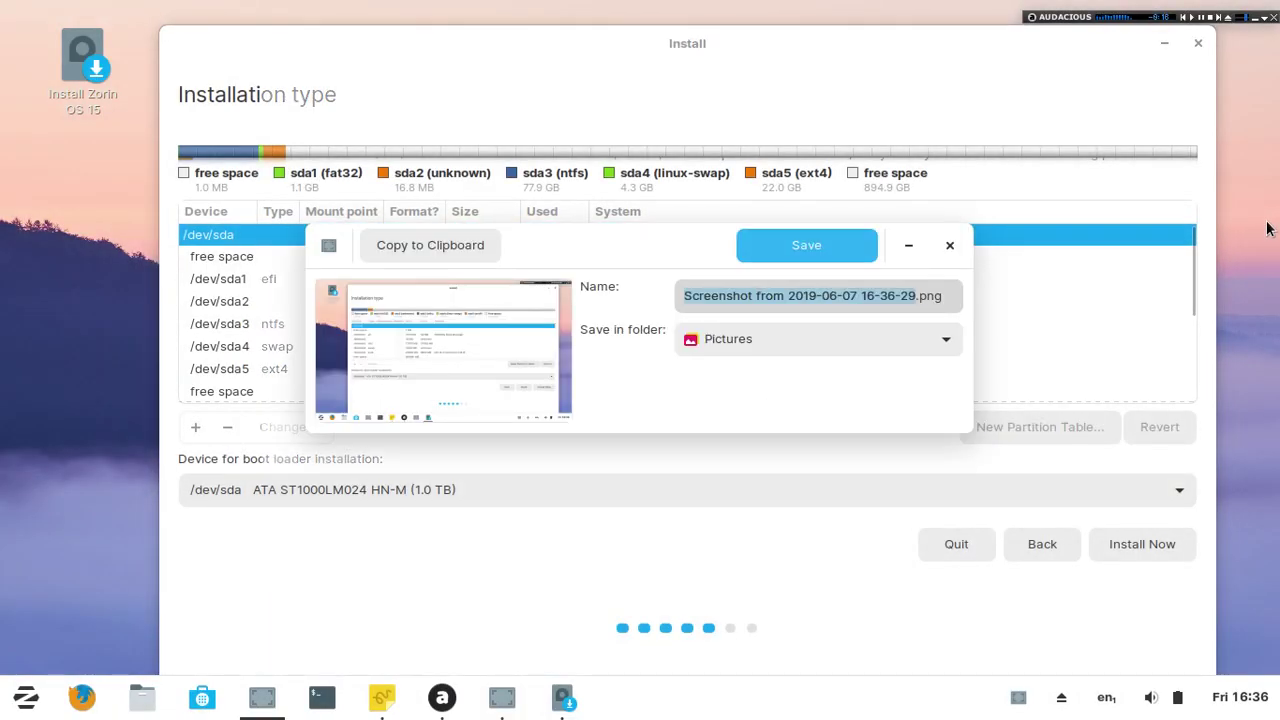
pyautogui.write('5')
pyautogui.press('Return')
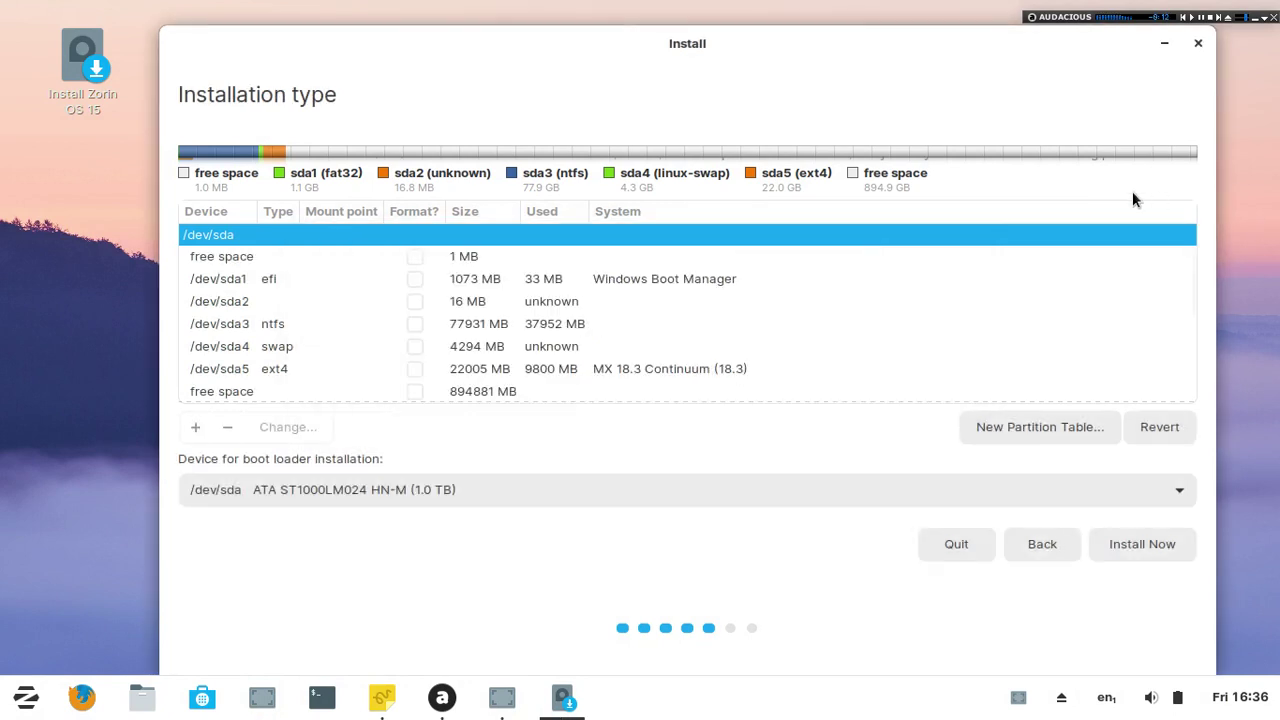
# Go through the EFI and swap partitions in the partition list and select the 894881 MB free space on /dev/sda.
pyautogui.click(485, 273)
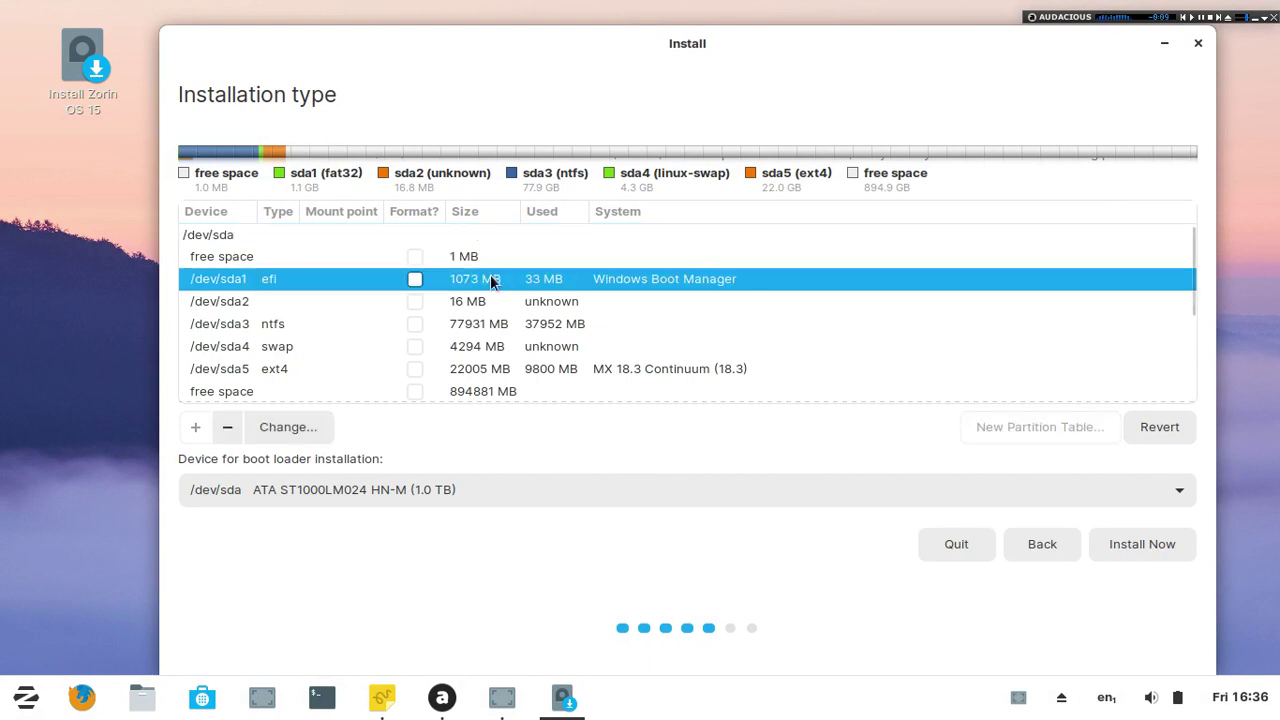
pyautogui.click(485, 344)
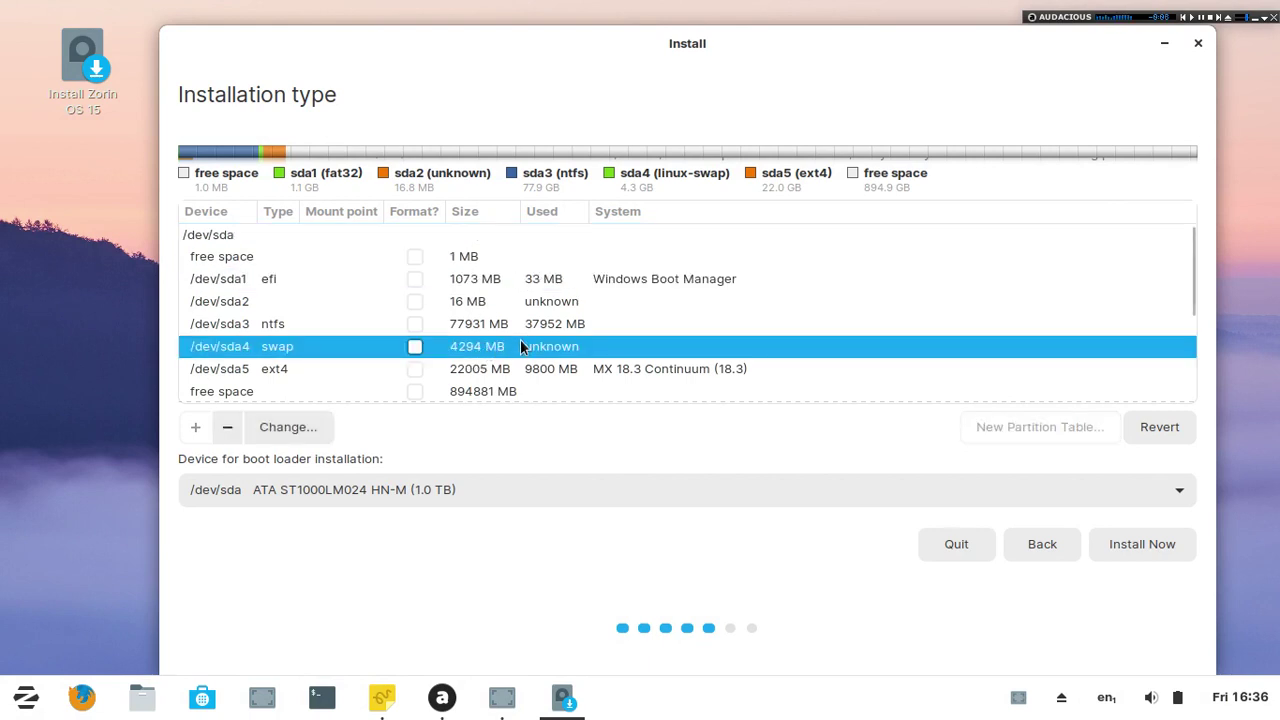
pyautogui.scroll(-1, 520, 339)
pyautogui.scroll(-3, 520, 339)
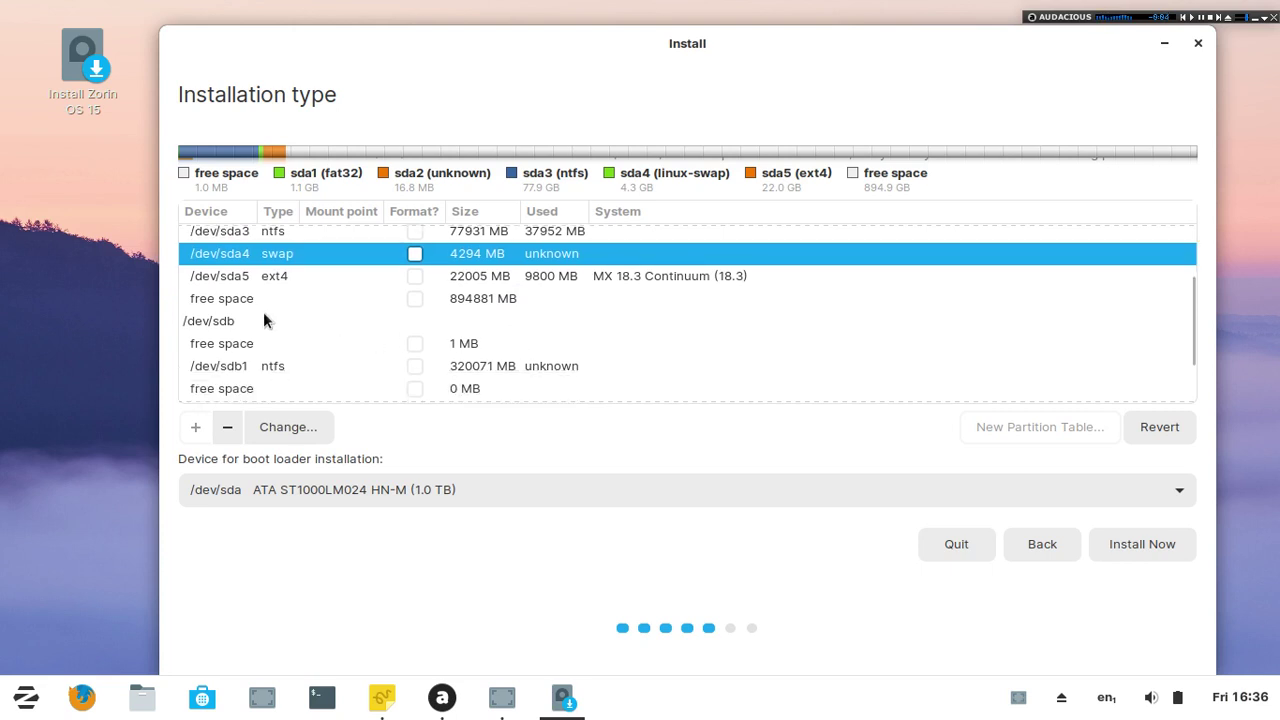
pyautogui.click(252, 301)
pyautogui.scroll(3, 687, 357)
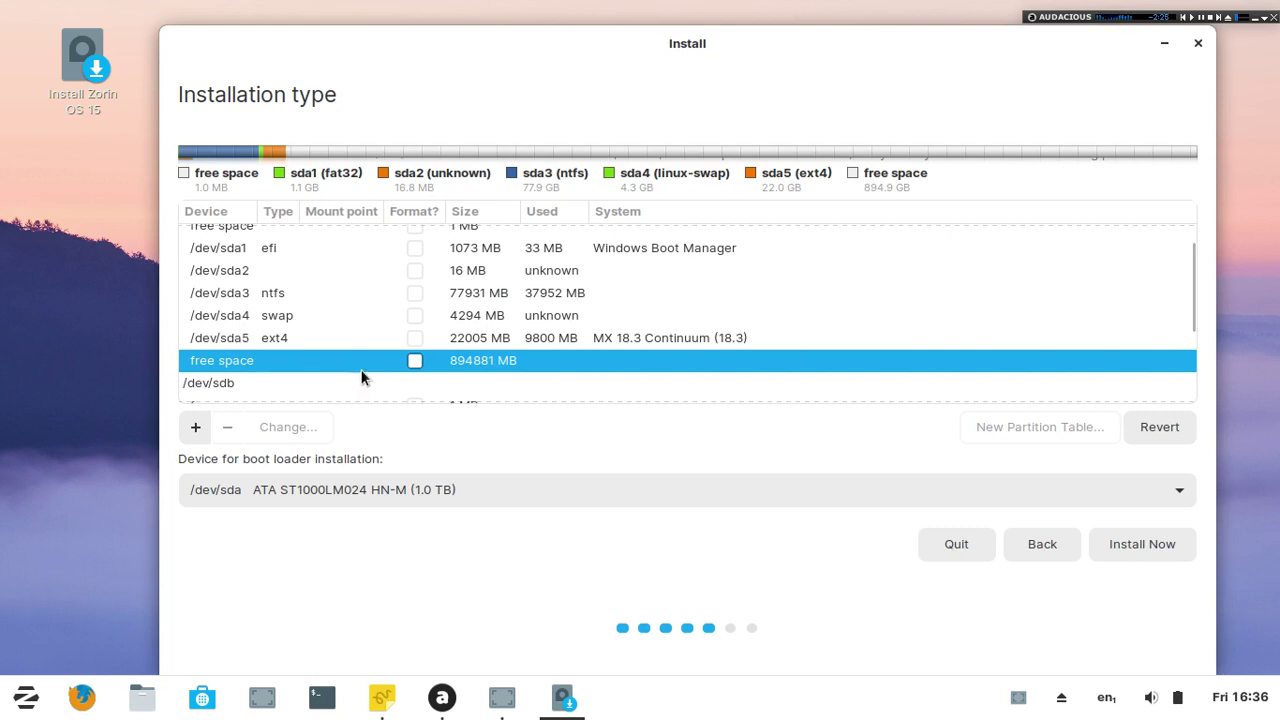
# Define a 21000 MB primary Ext4 partition in the selected free space with mount point /.
pyautogui.doubleClick(423, 362)
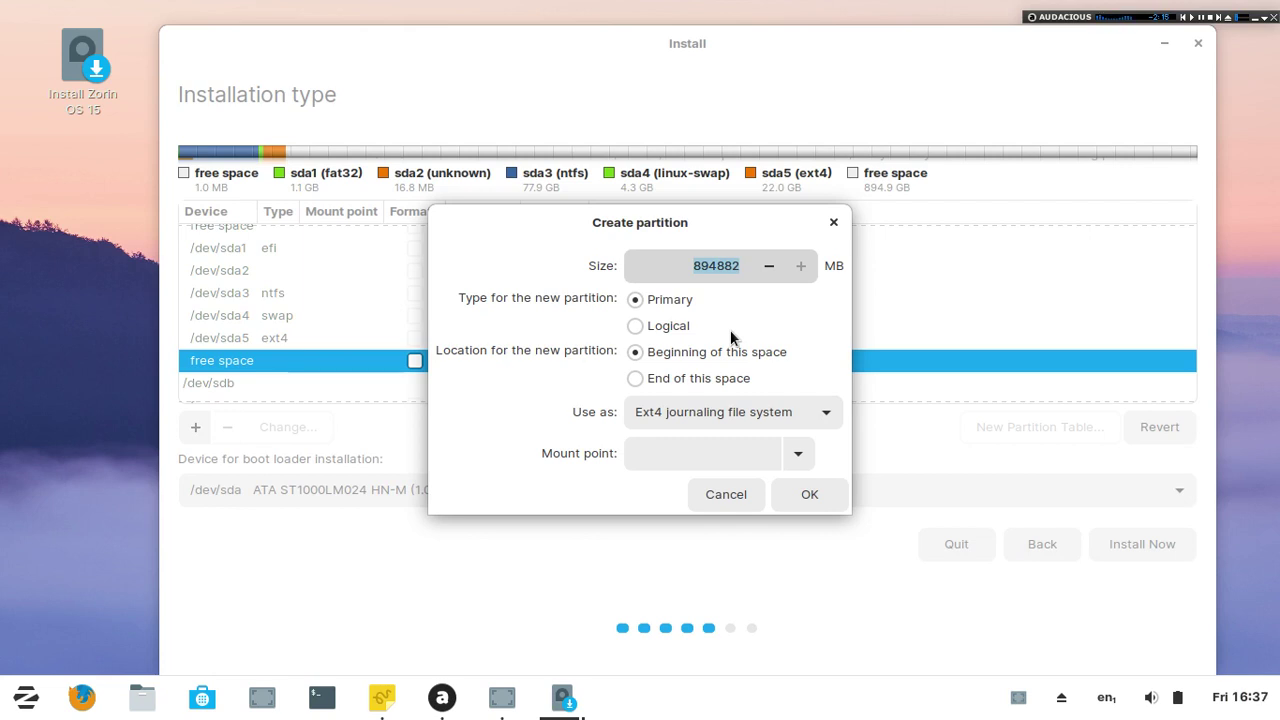
pyautogui.write('2100')
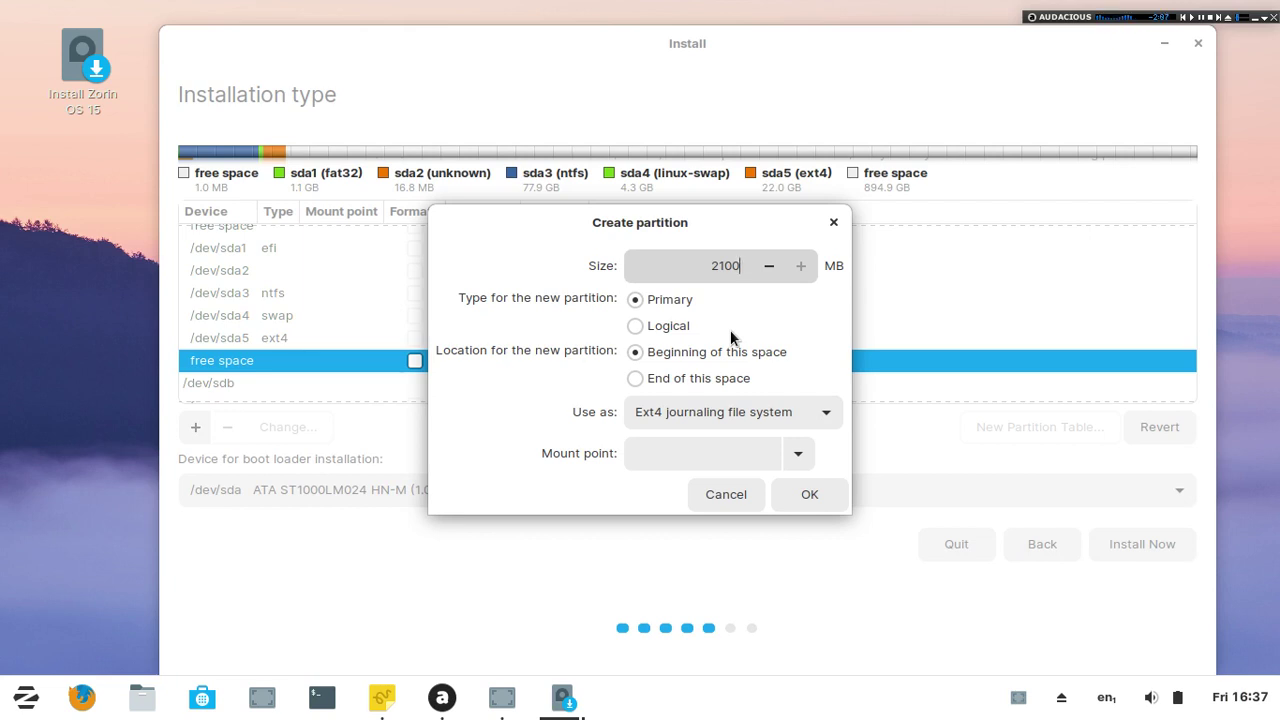
pyautogui.write('0')
pyautogui.click(738, 463)
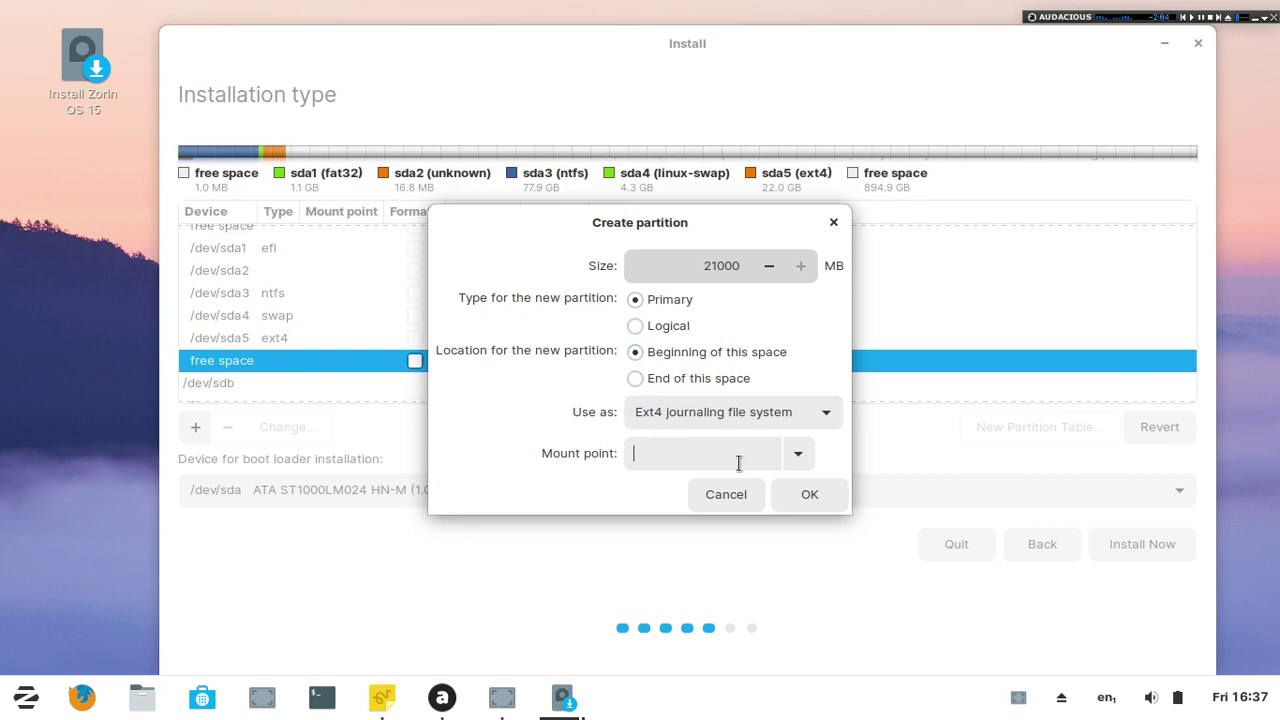
pyautogui.click(803, 464)
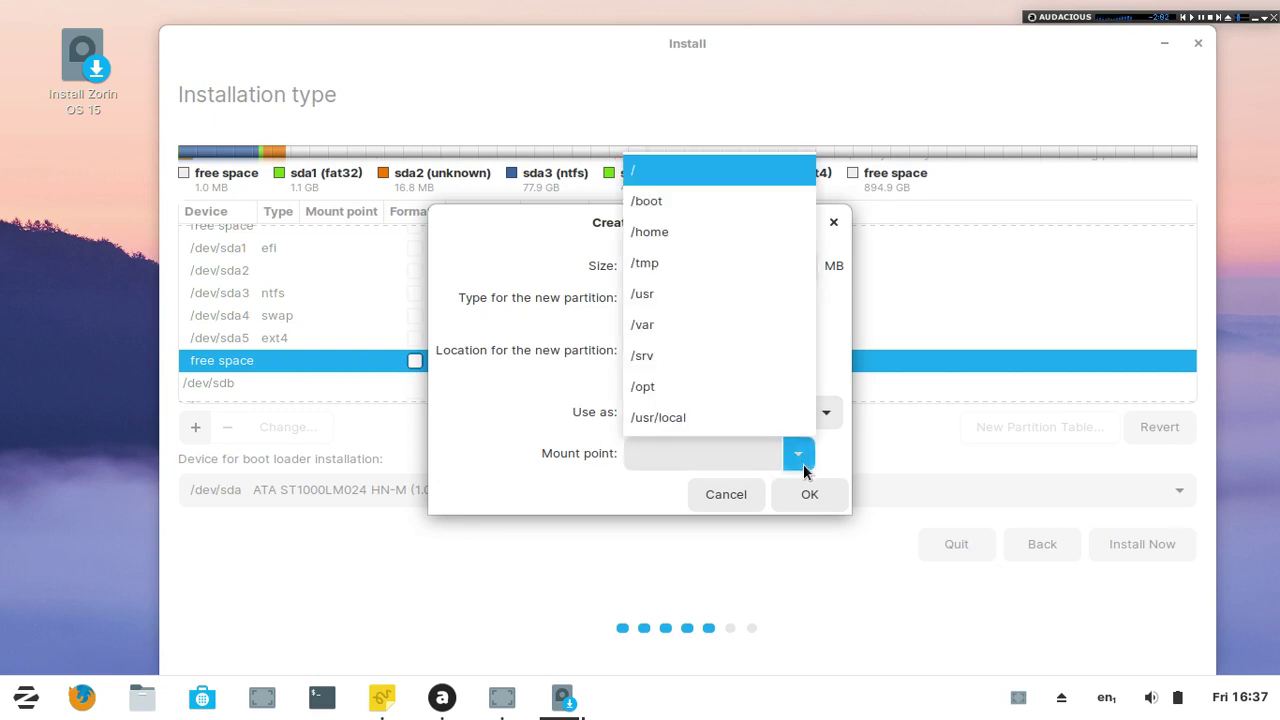
pyautogui.click(715, 174)
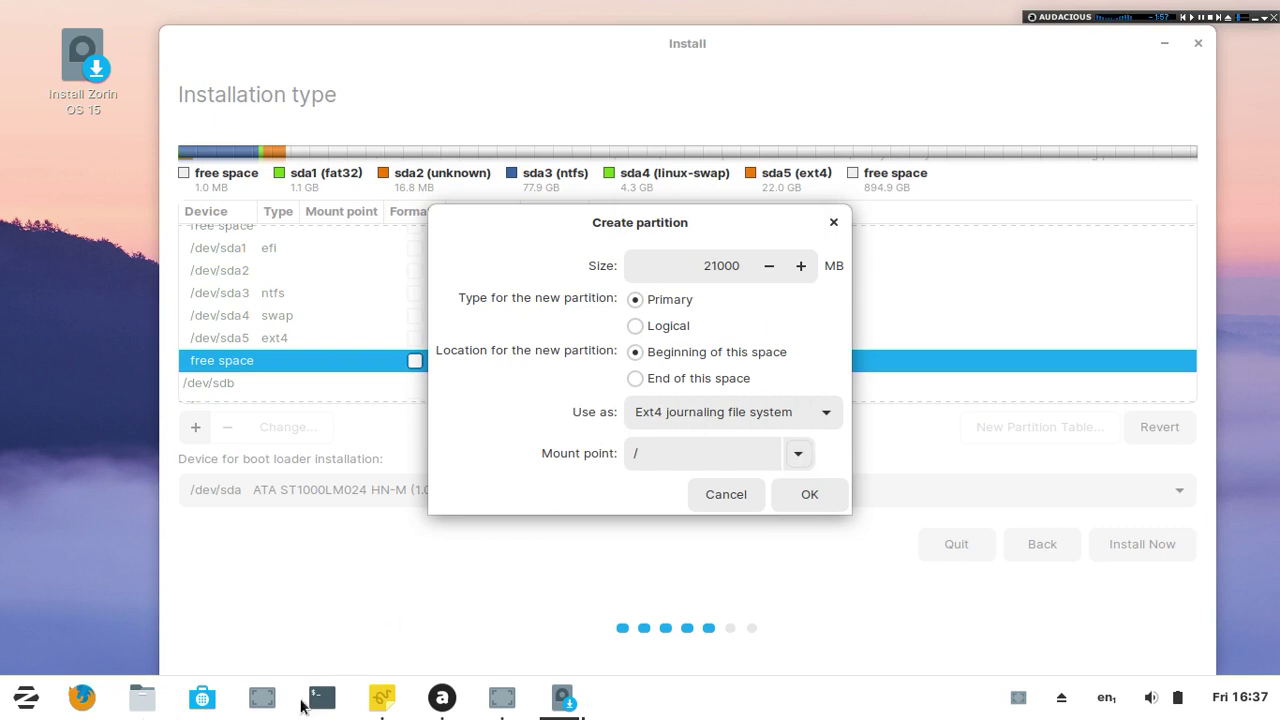
# Save a whole-screen screenshot of the Create partition dialog as 8.png in the Pictures folder.
pyautogui.click(265, 705)
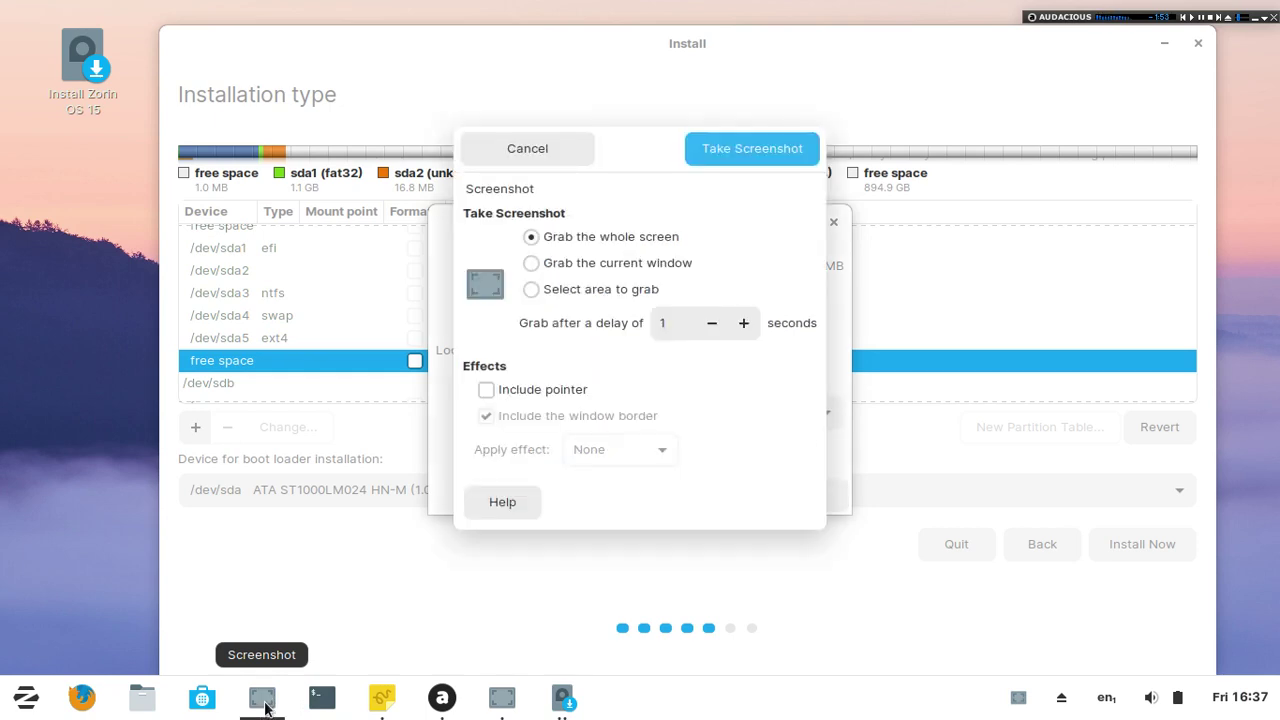
pyautogui.click(750, 148)
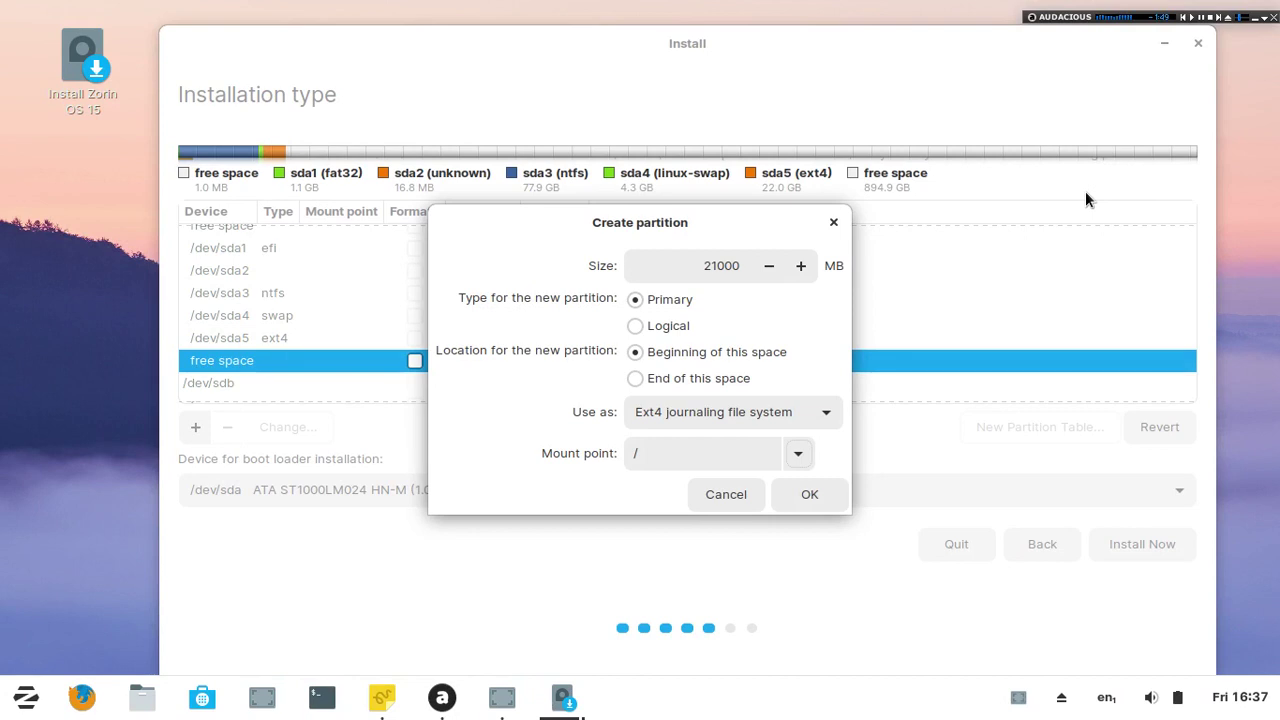
pyautogui.write('8')
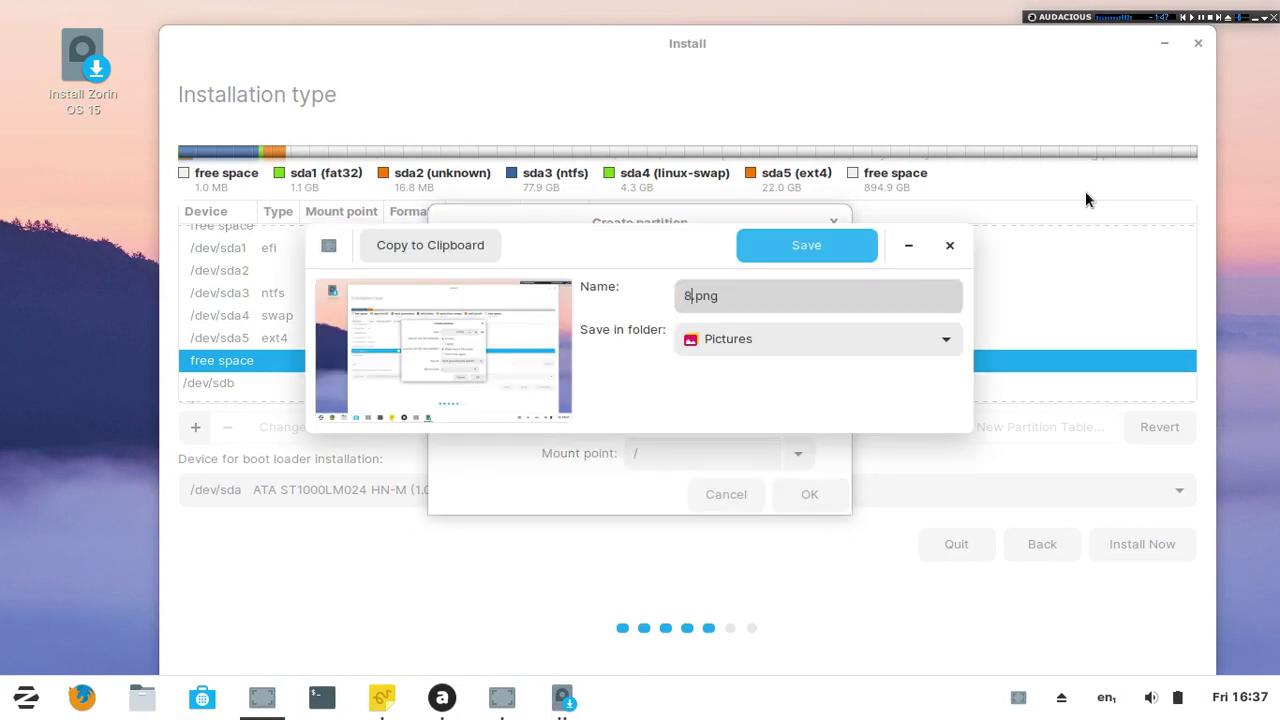
pyautogui.press('Return')
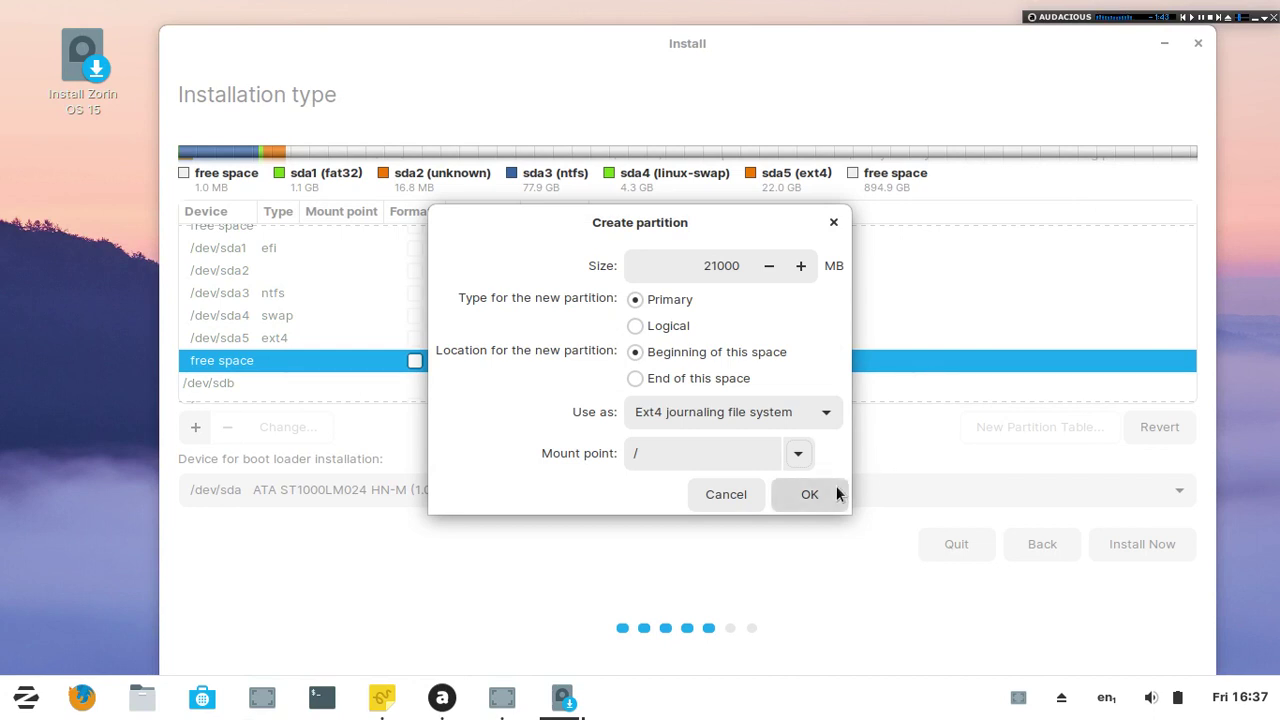
# Confirm creation of the root partition and select /dev/sda6 in the partition list.
pyautogui.click(810, 492)
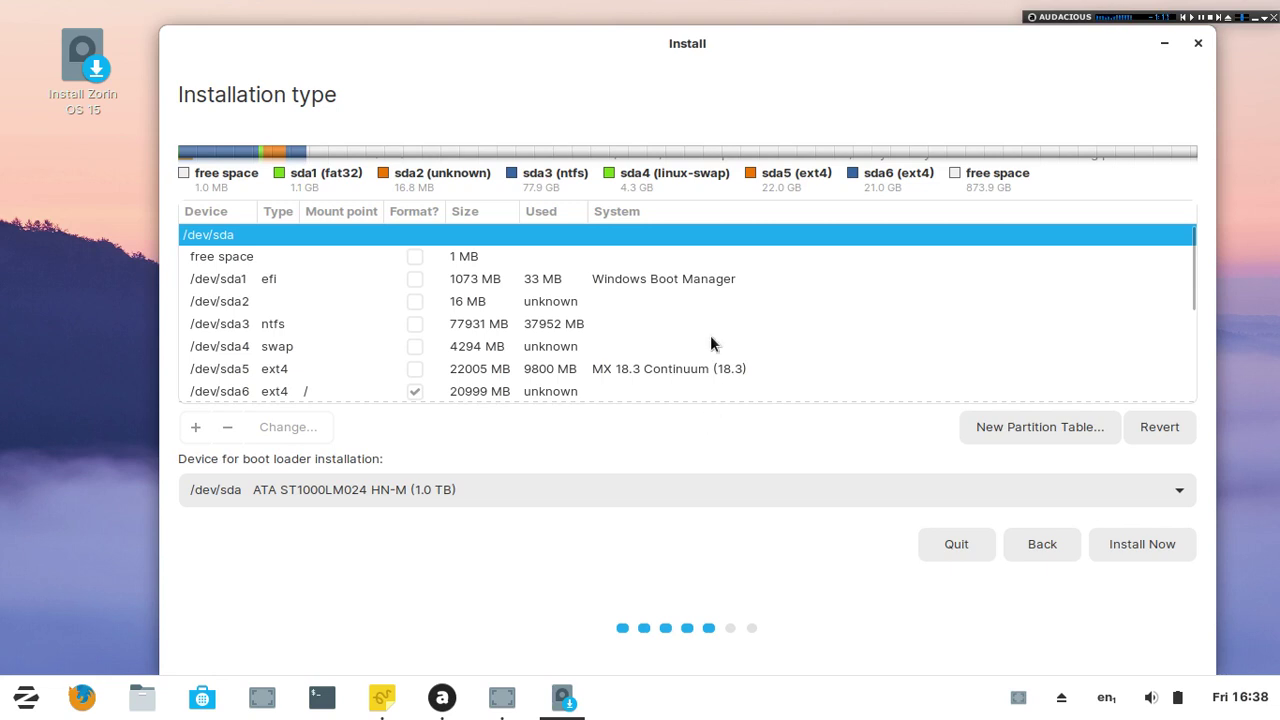
pyautogui.scroll(-2, 710, 338)
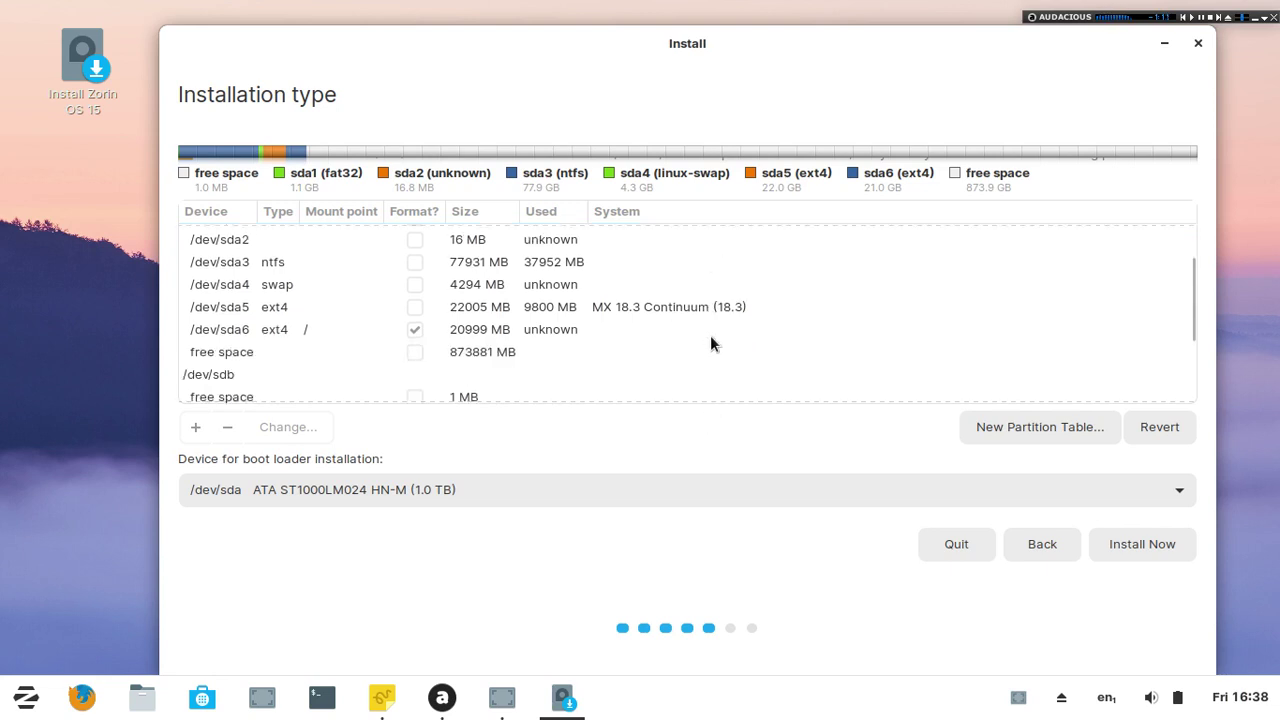
pyautogui.click(562, 329)
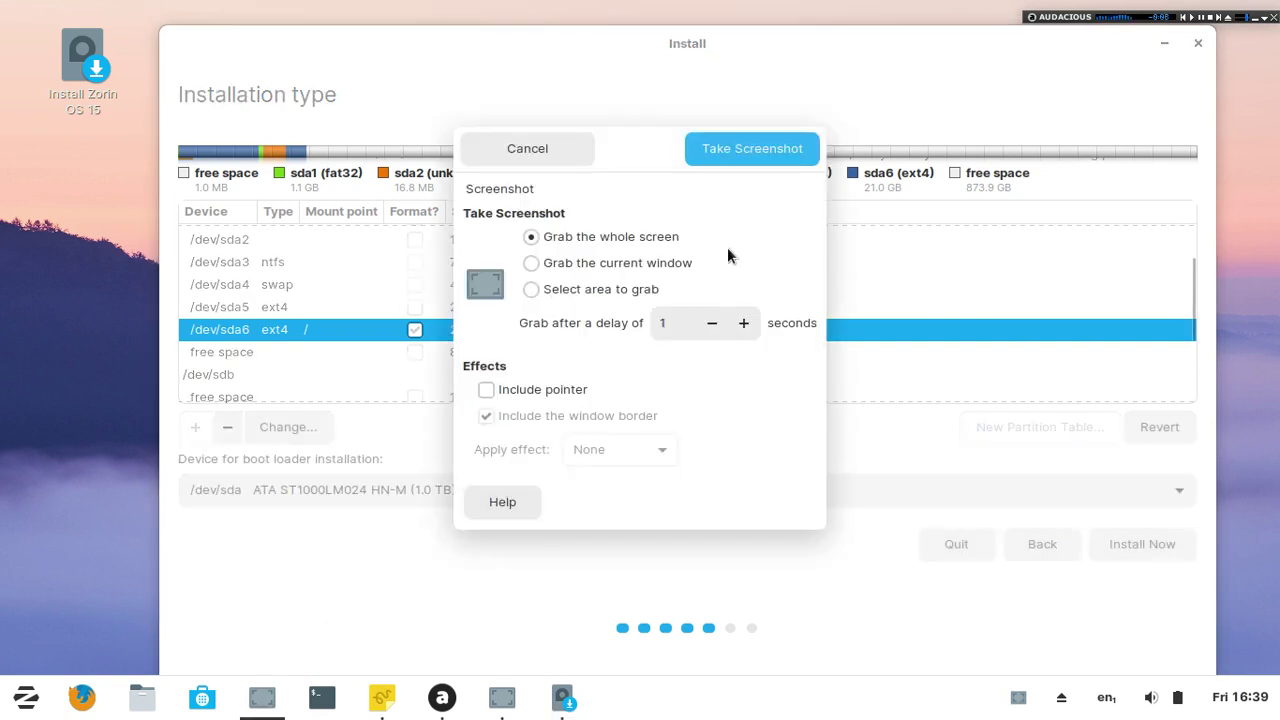
# Save a whole-screen screenshot of the updated partition list as 9.png in the Pictures folder.
pyautogui.click(758, 148)
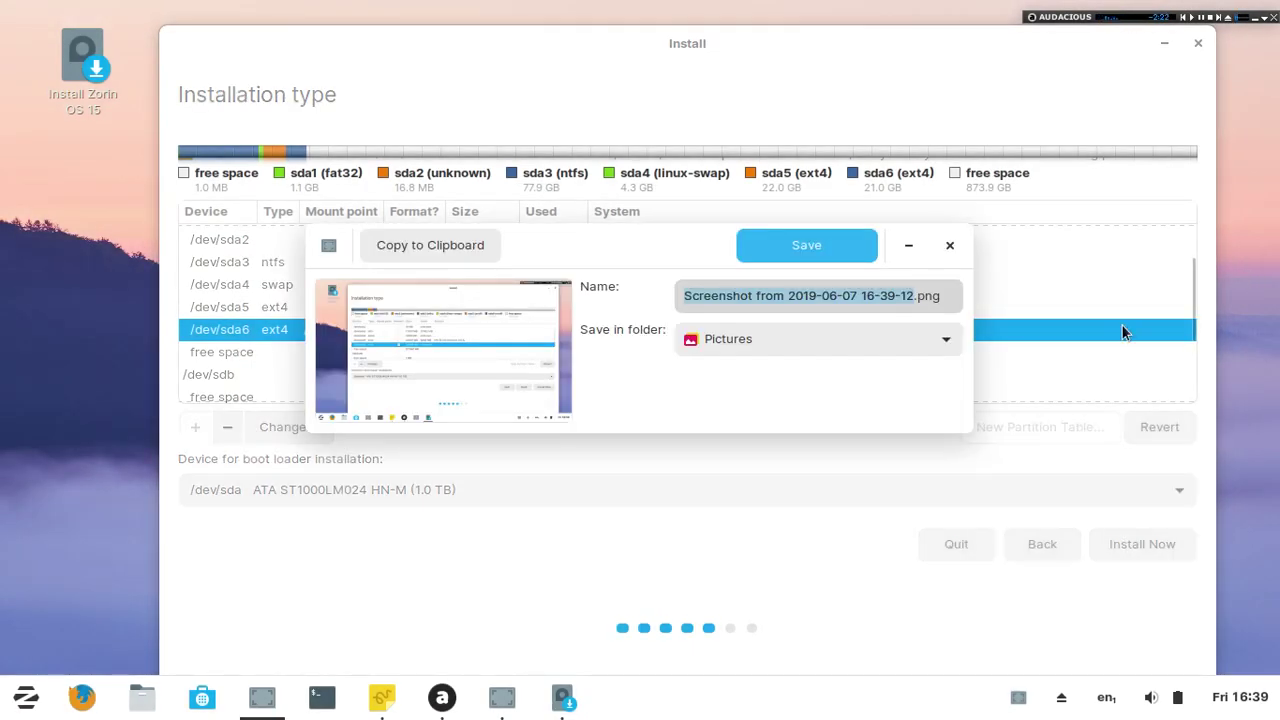
pyautogui.write('9')
pyautogui.press('Return')
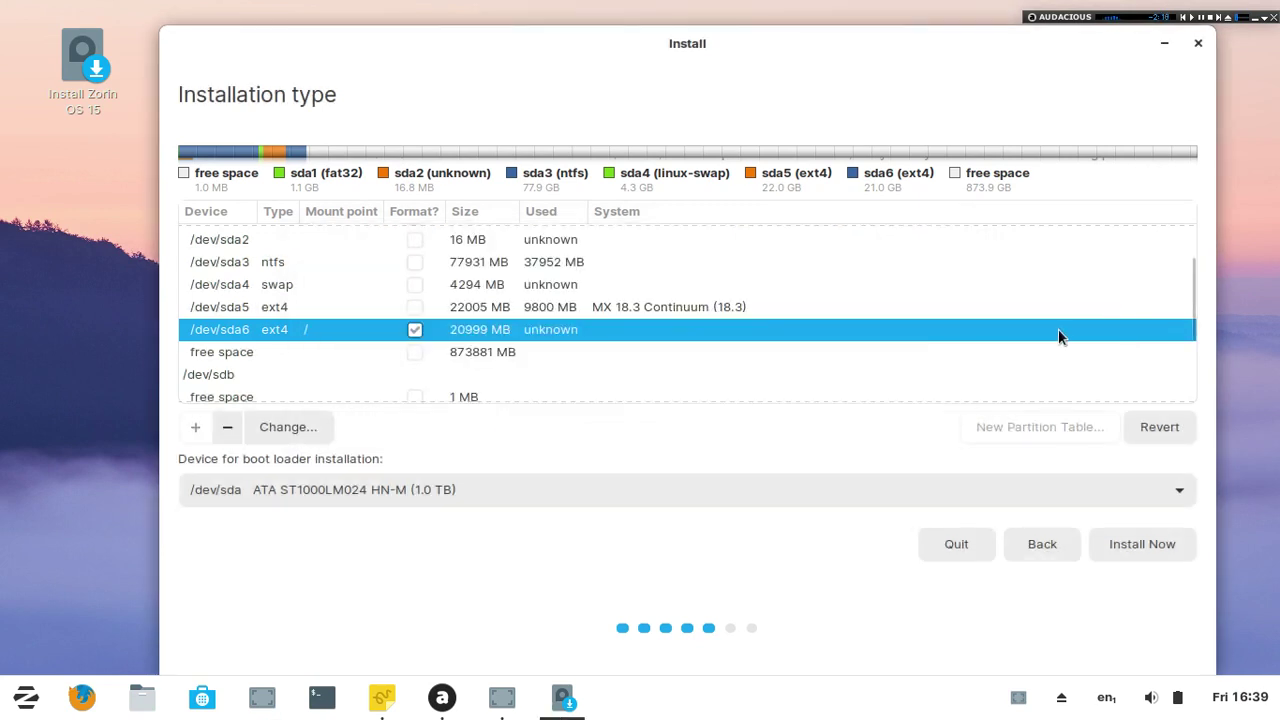
# Start the installation and save a whole-screen screenshot of the disk changes confirmation as 10.png in Pictures.
pyautogui.click(1141, 547)
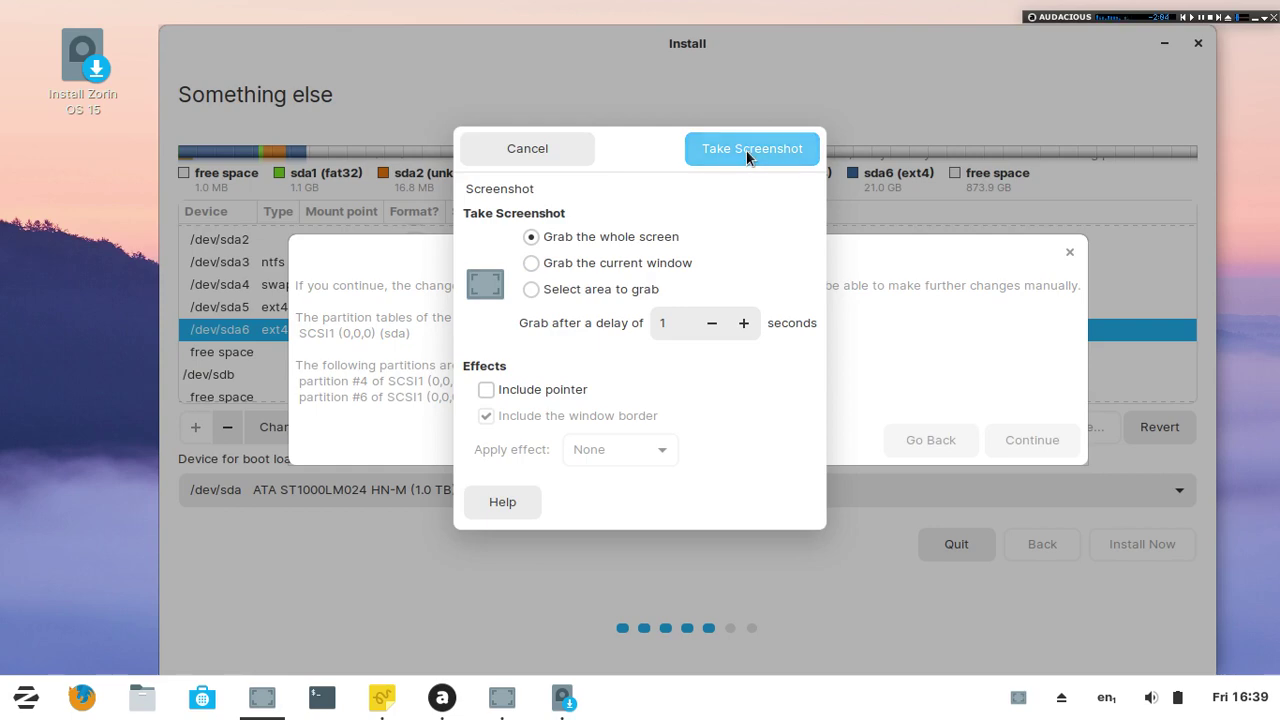
pyautogui.click(746, 150)
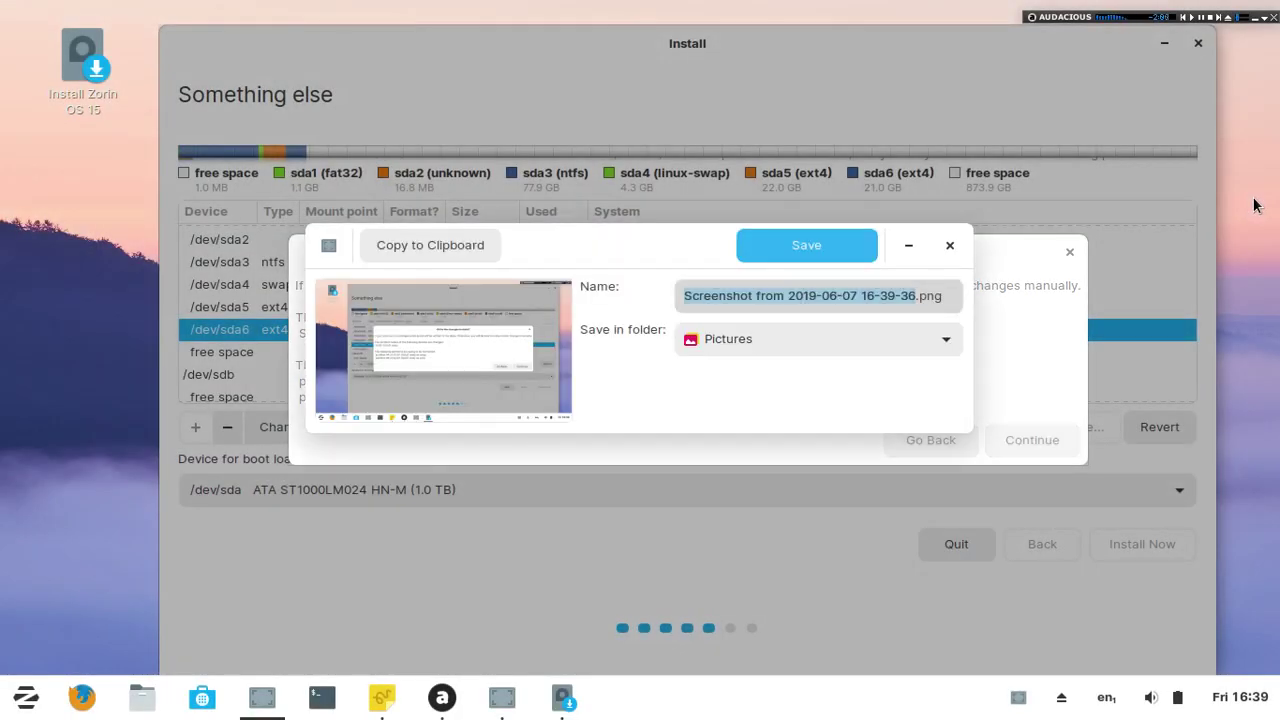
pyautogui.write('1')
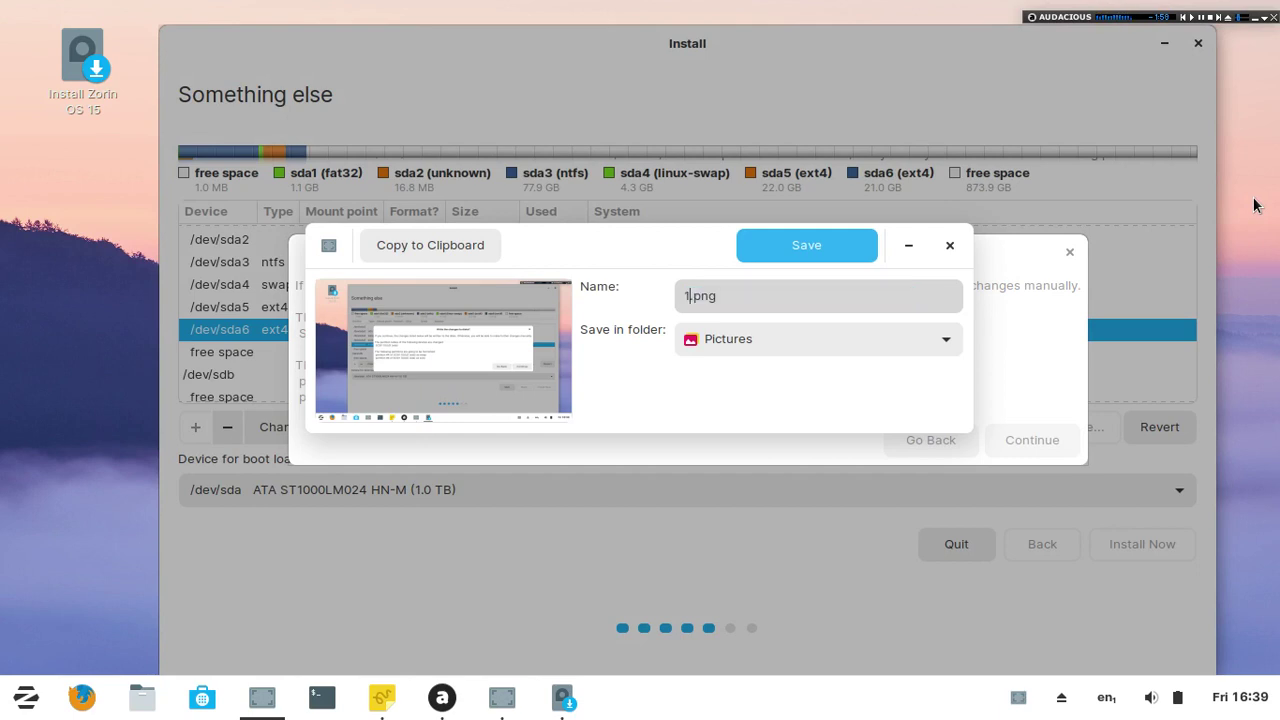
pyautogui.write('0')
pyautogui.press('Return')
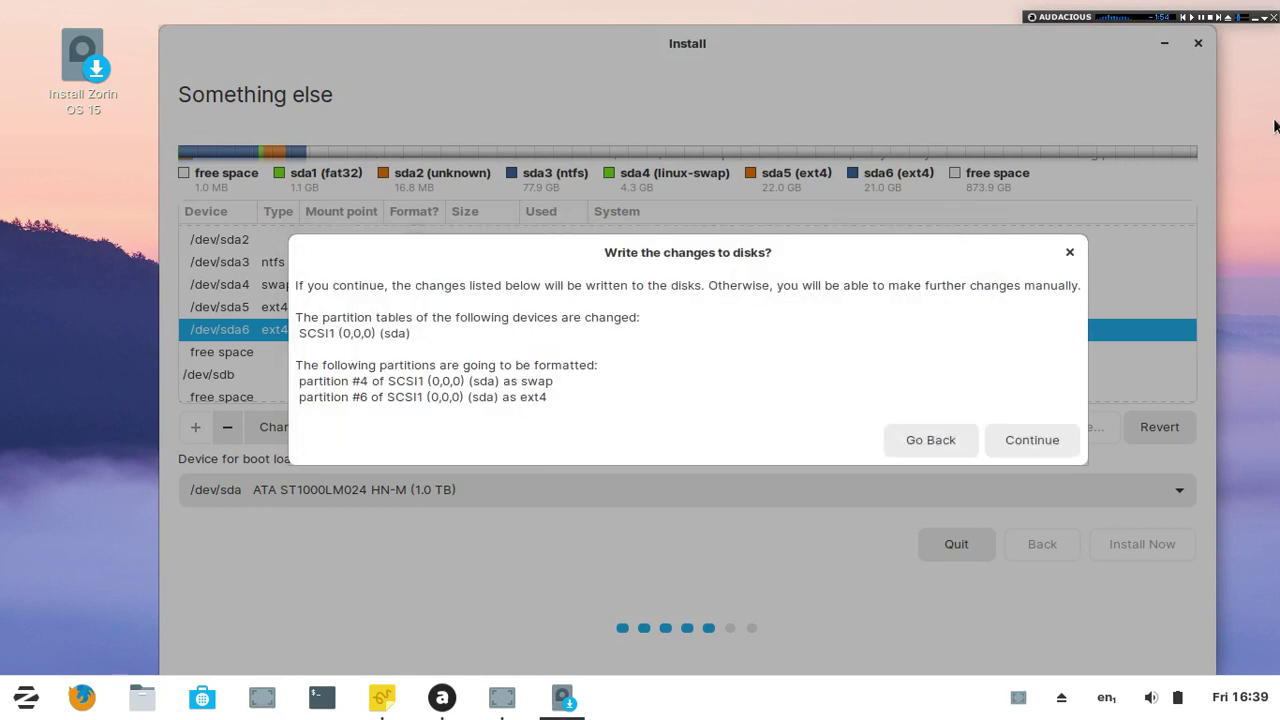
# Agree to write the changes to disk, then save a whole-screen screenshot of the location page as 12.png.
pyautogui.click(1048, 441)
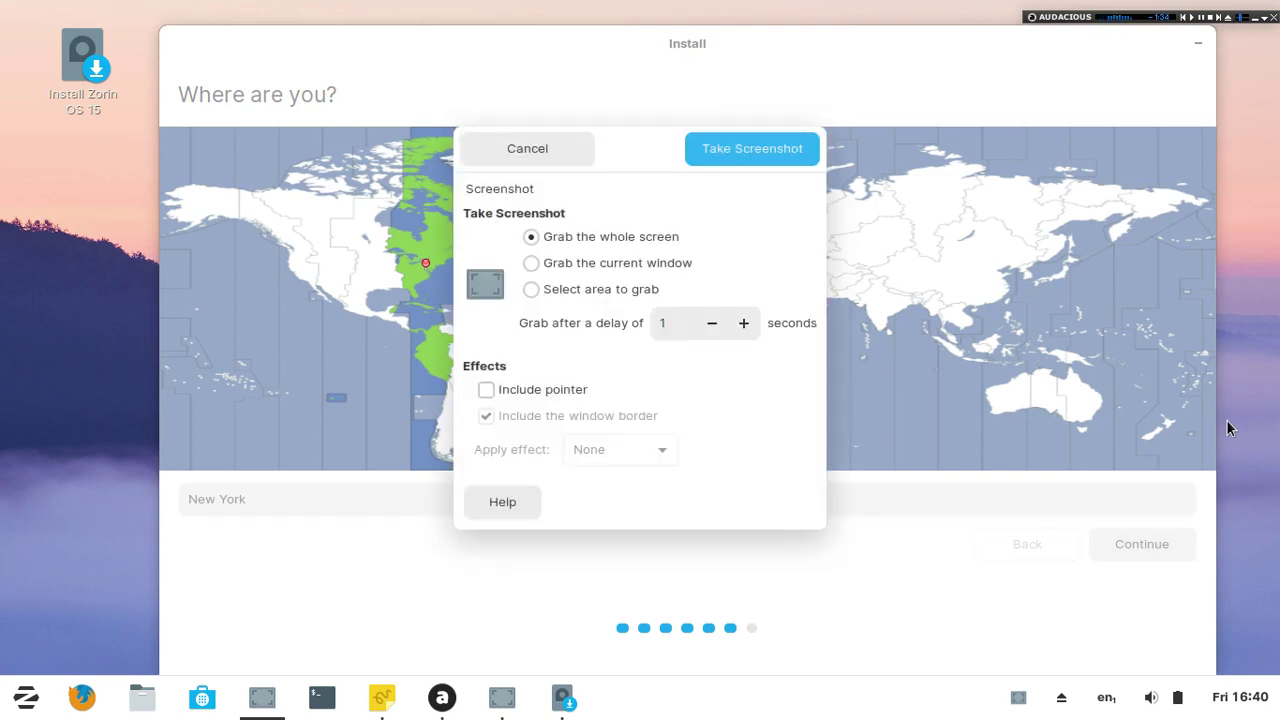
pyautogui.press('Return')
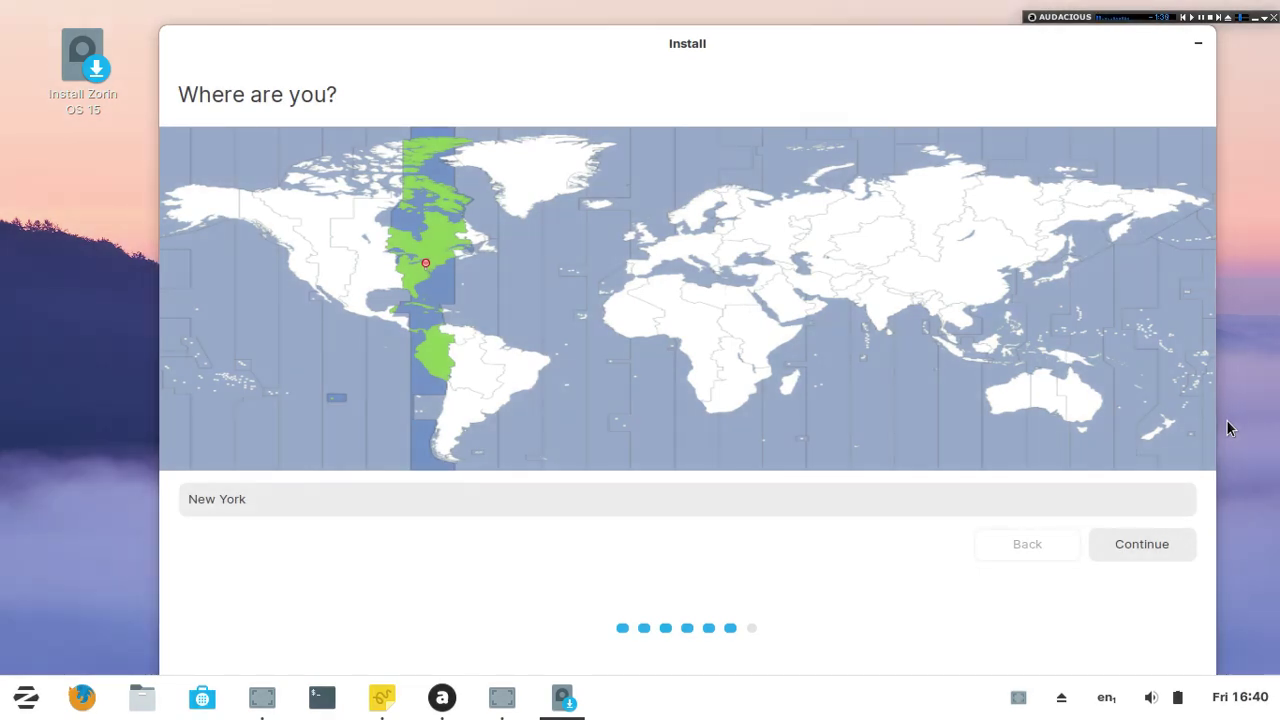
pyautogui.write('12')
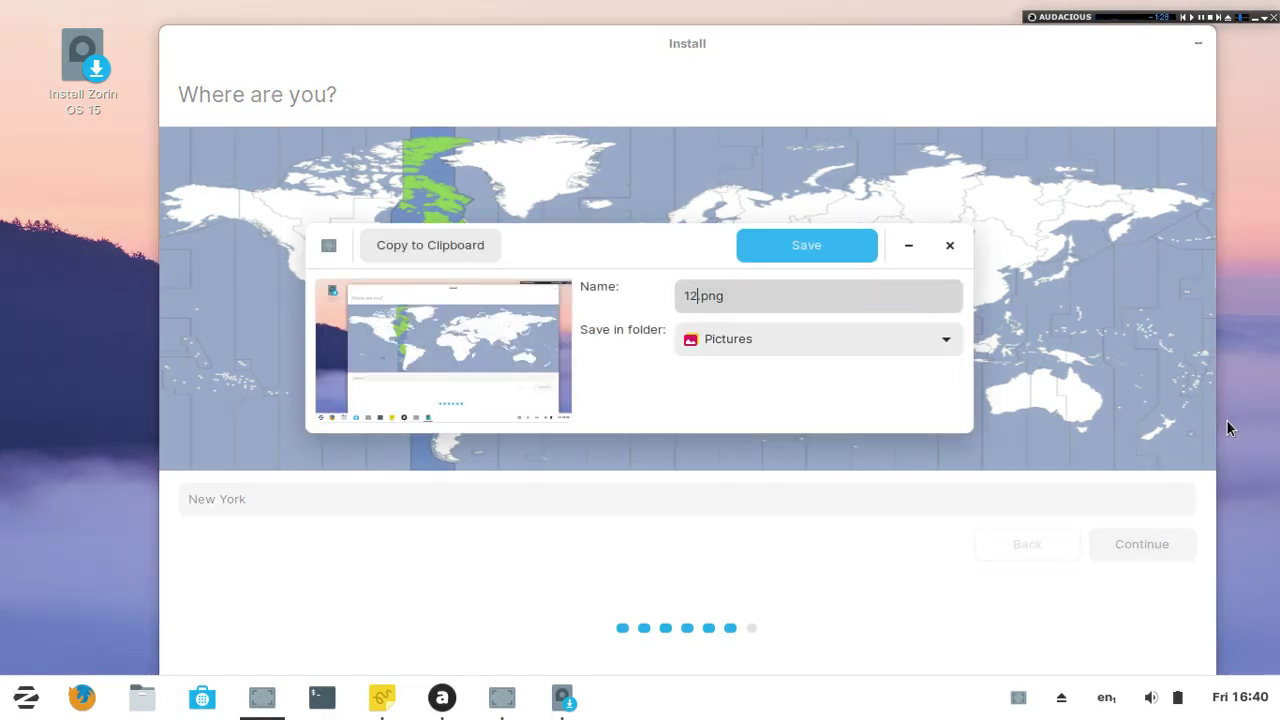
pyautogui.press('Return')
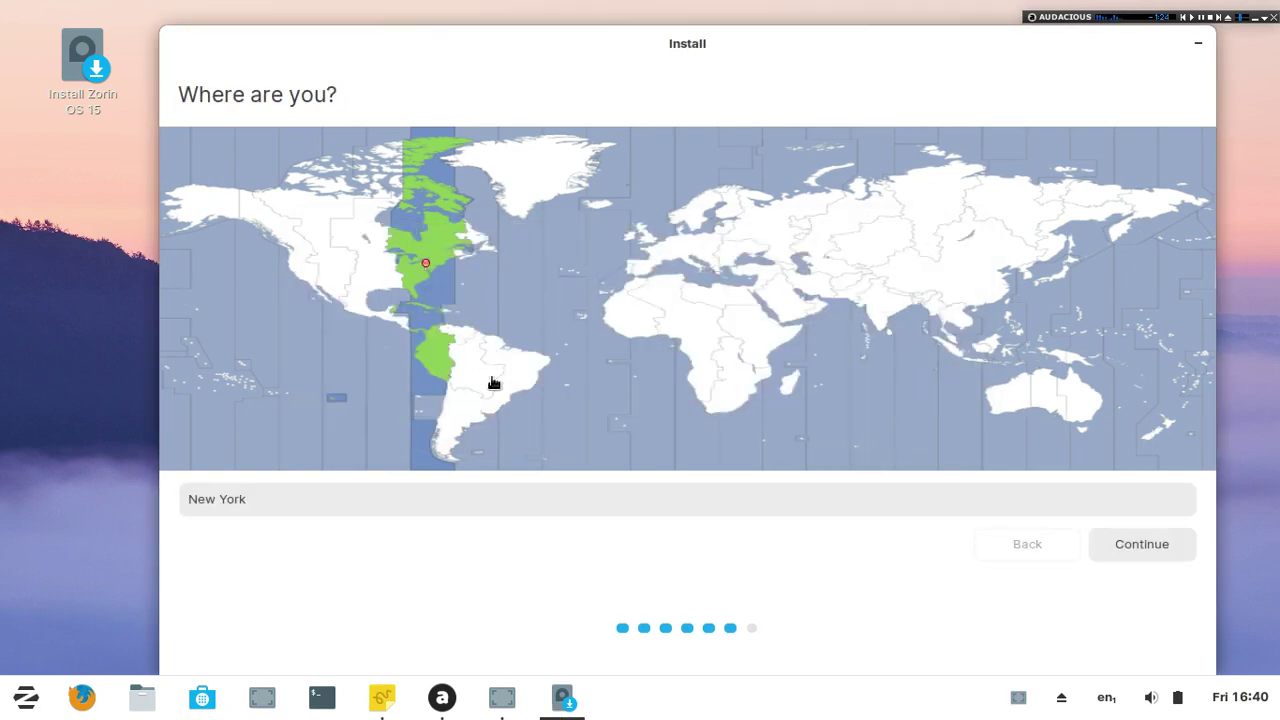
# Accept New York as the location and set the computer's name to PC1.
pyautogui.click(1151, 542)
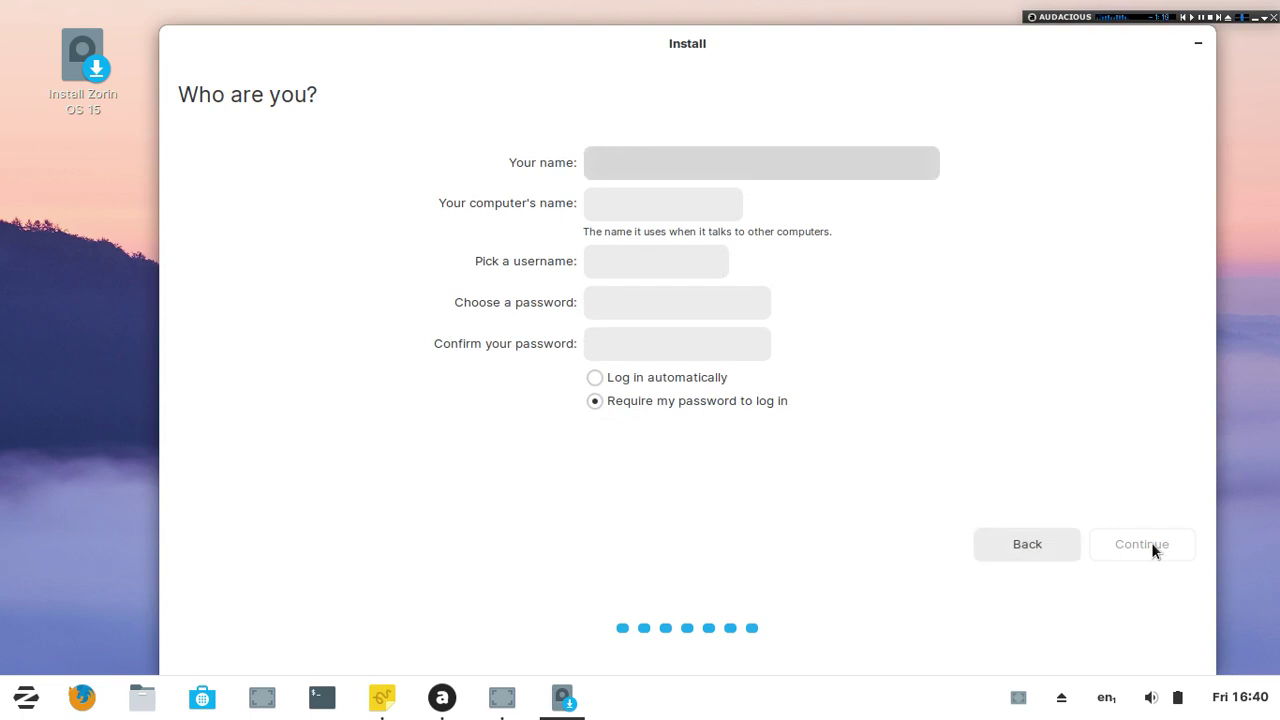
pyautogui.click(622, 196)
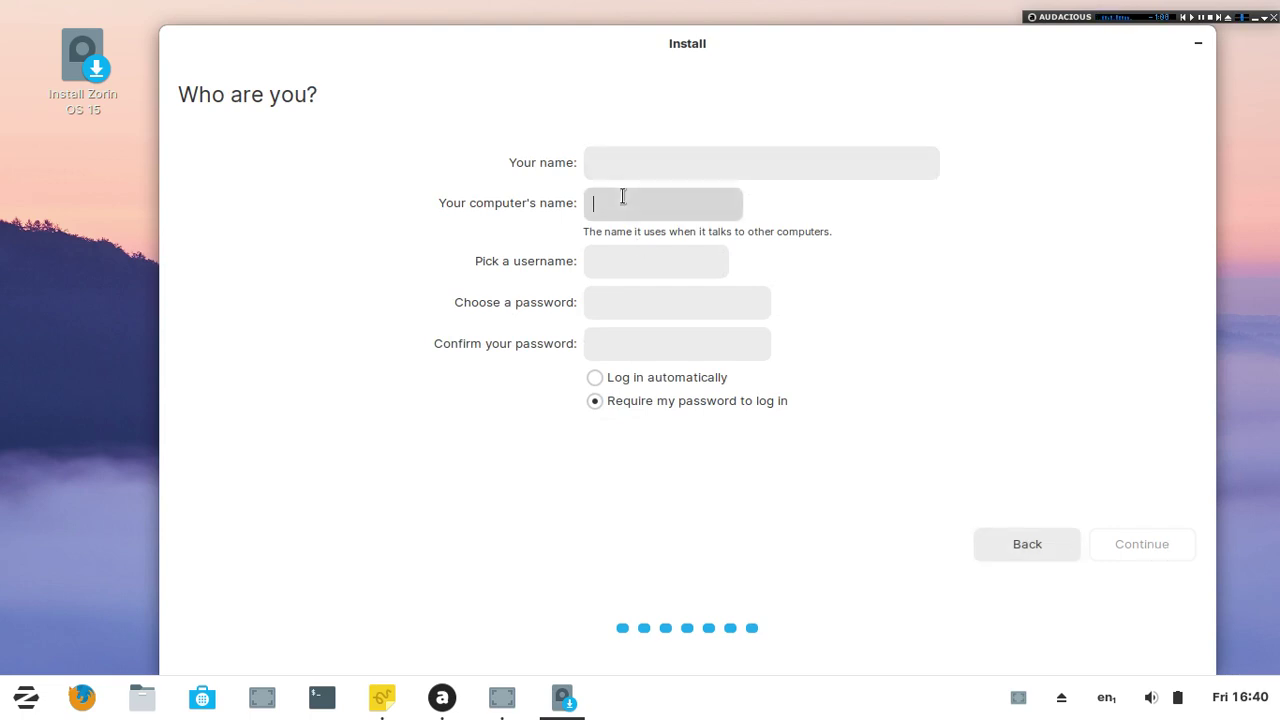
pyautogui.write('PC')
pyautogui.write('1')
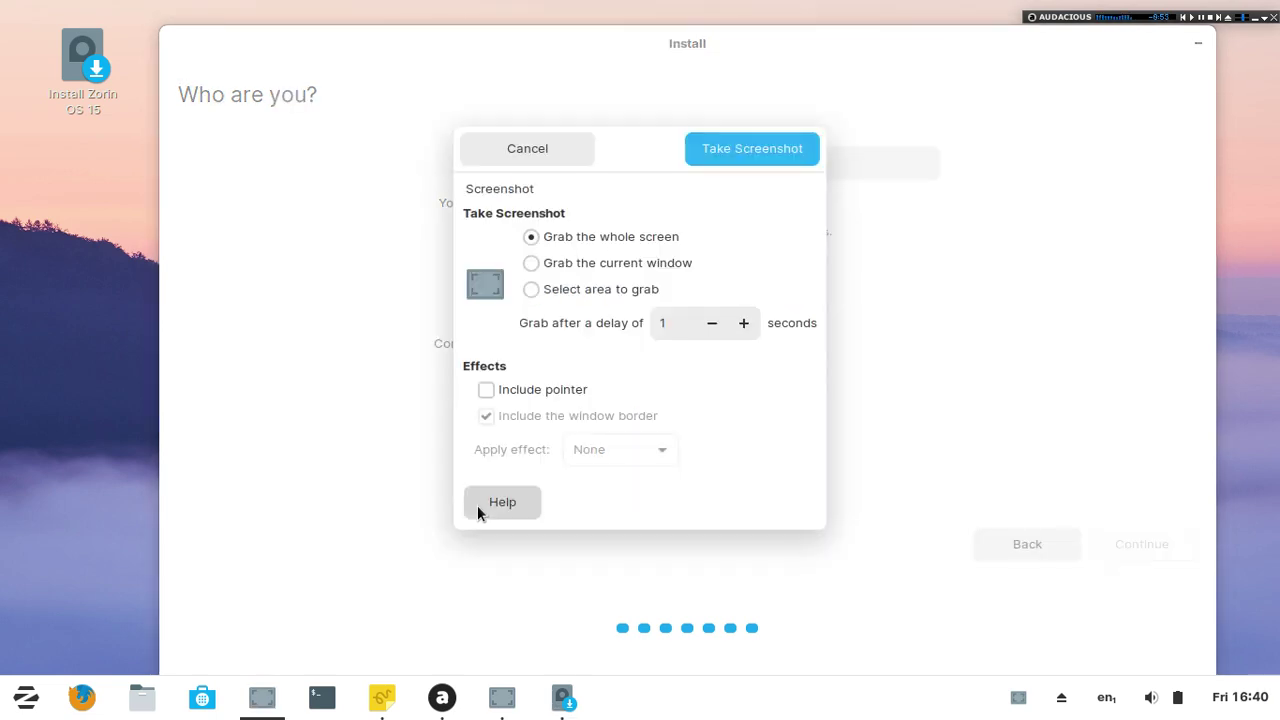
# Save a whole-screen screenshot of the user details page as 13.png in the Pictures folder.
pyautogui.click(778, 158)
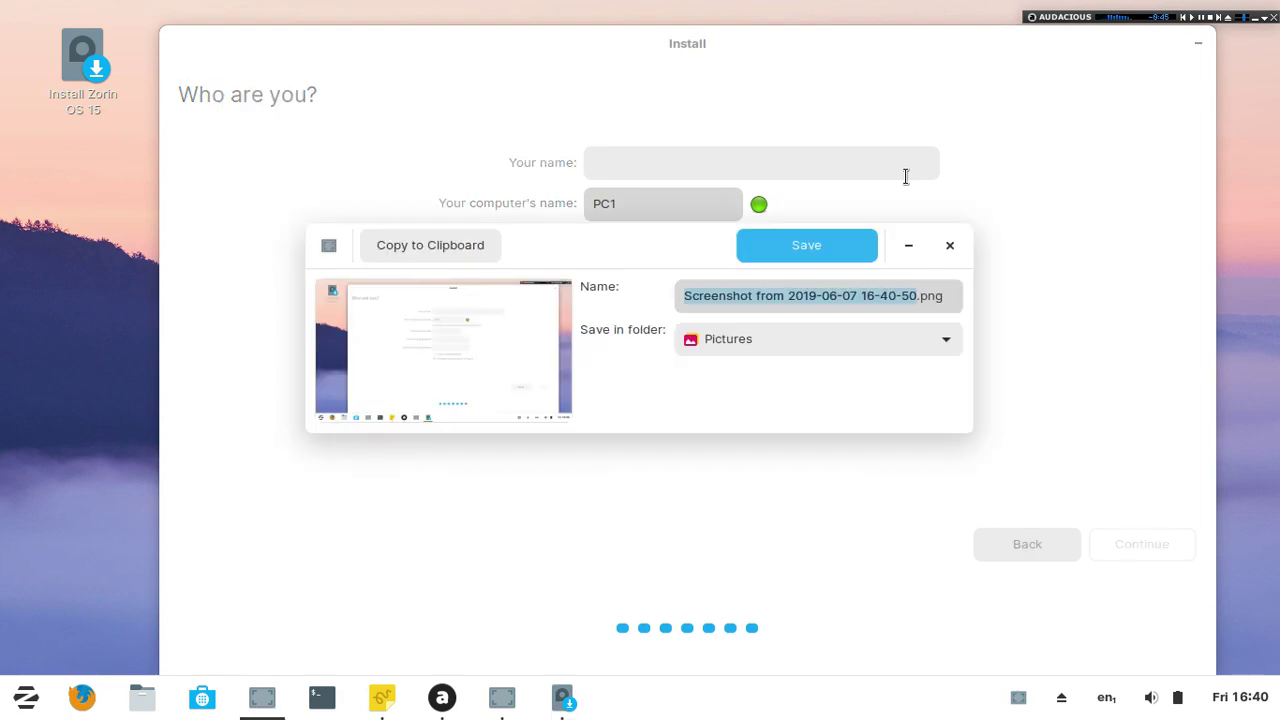
pyautogui.write('13')
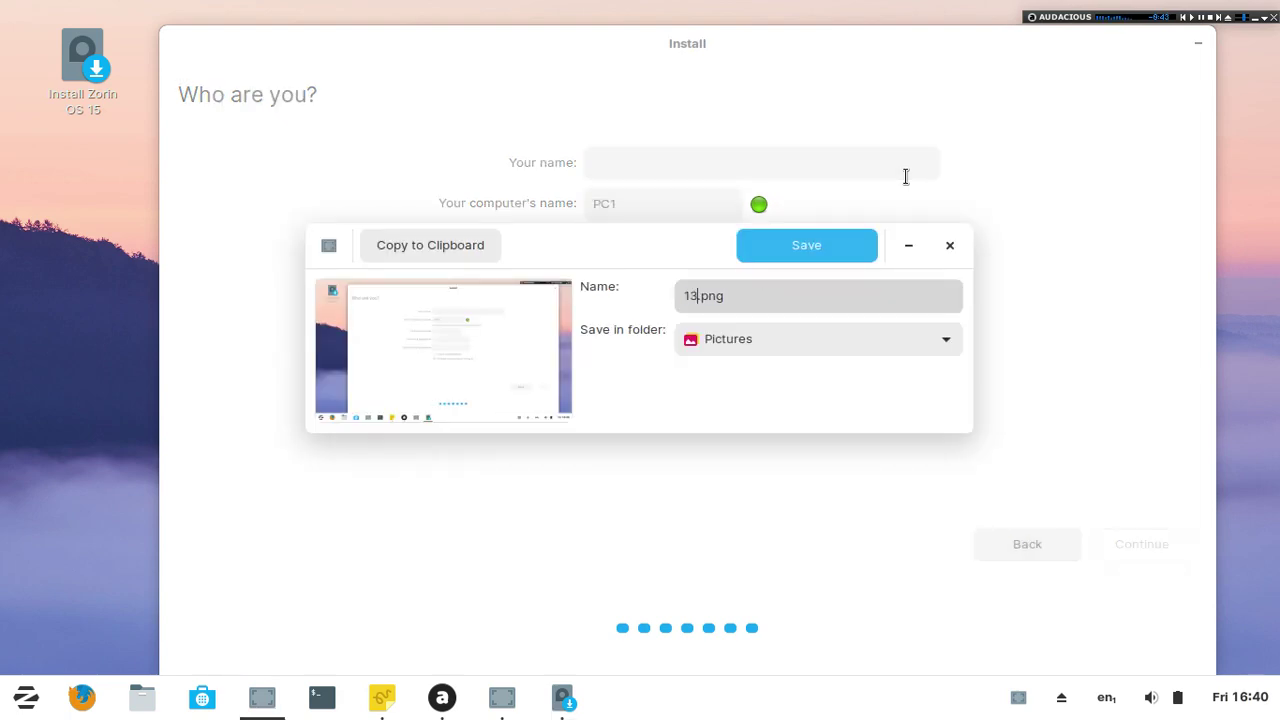
pyautogui.write('0')
pyautogui.press('BackSpace')
pyautogui.press('Return')
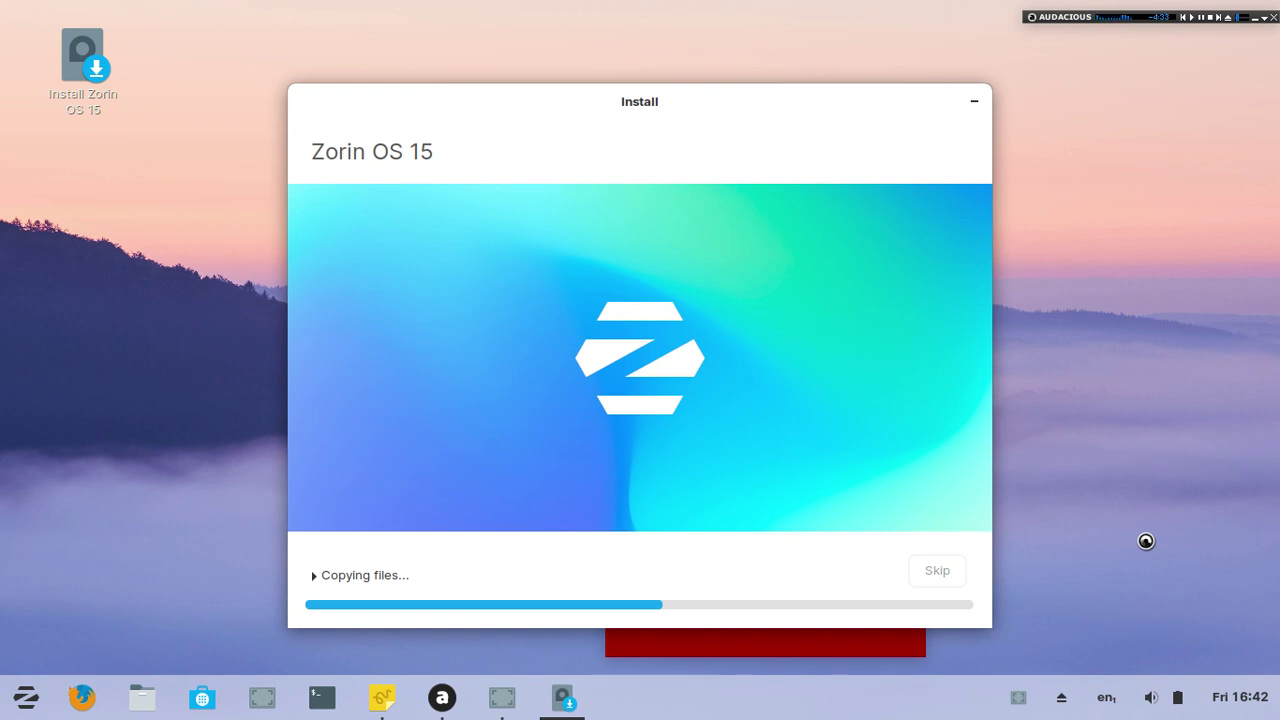
# Save a whole-screen screenshot of the file copying progress as 14.png in the Pictures folder.
pyautogui.click(262, 697)
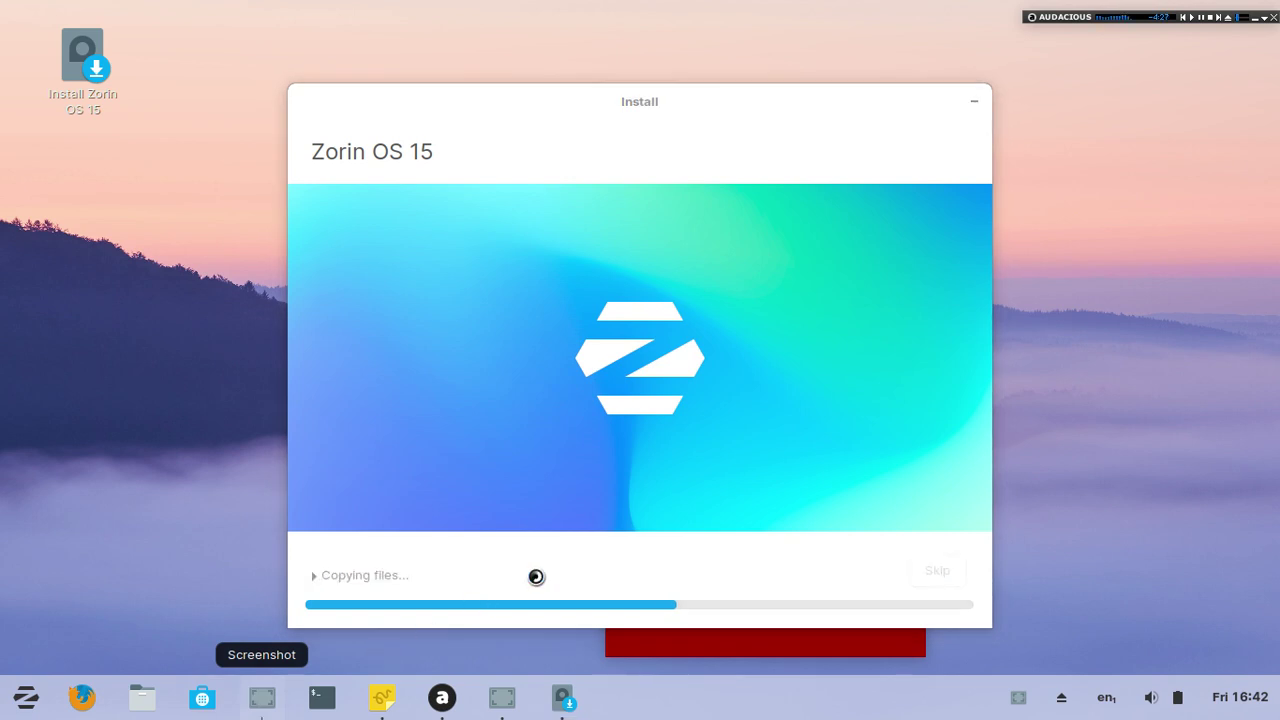
pyautogui.click(777, 151)
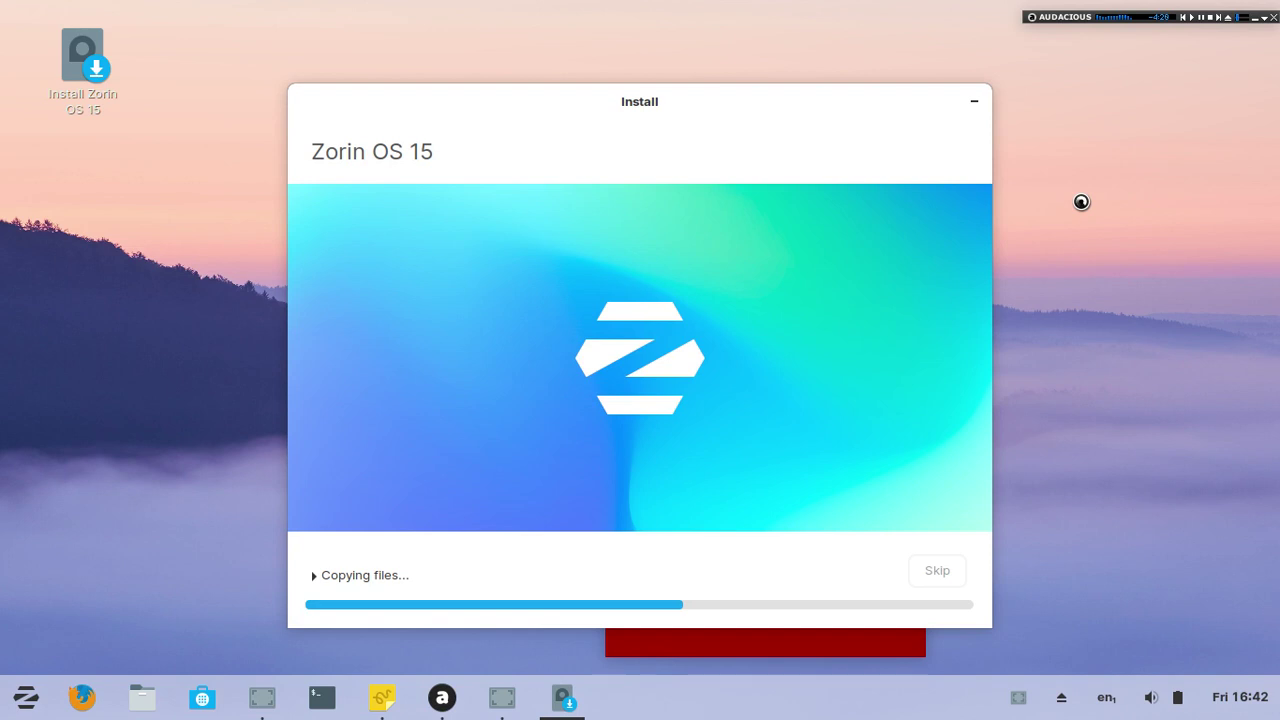
pyautogui.write('14')
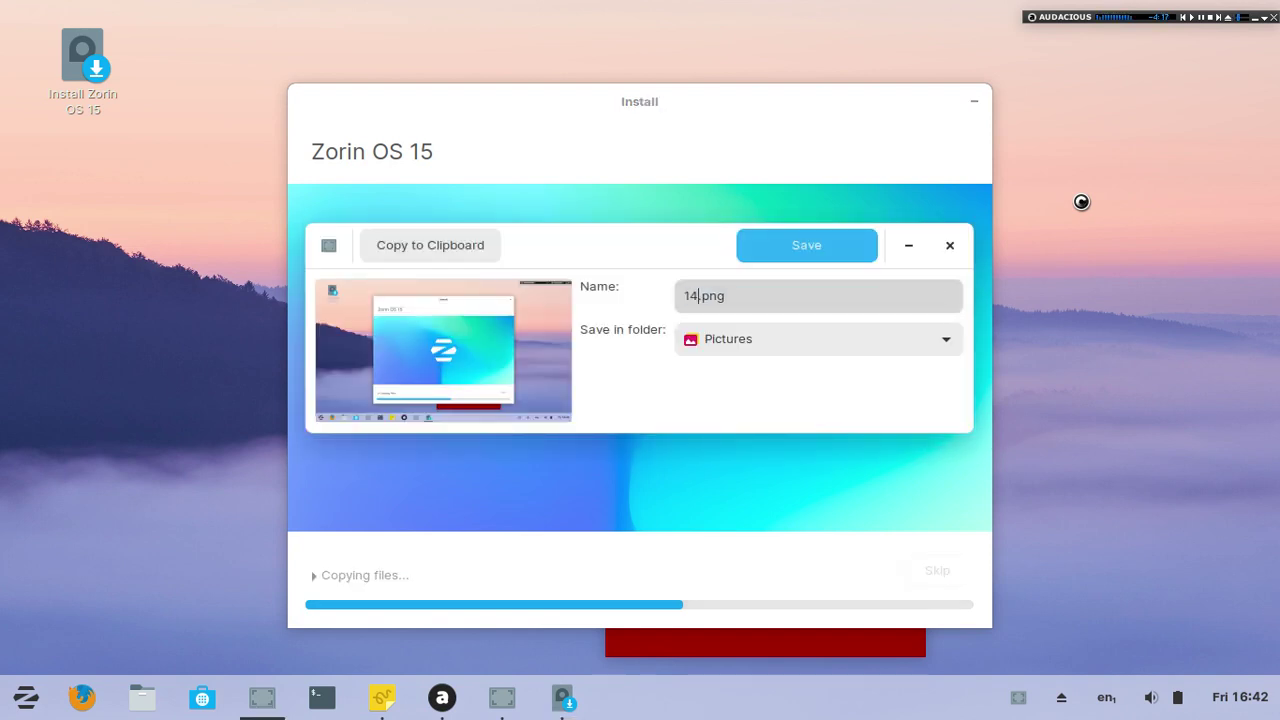
pyautogui.press('Return')
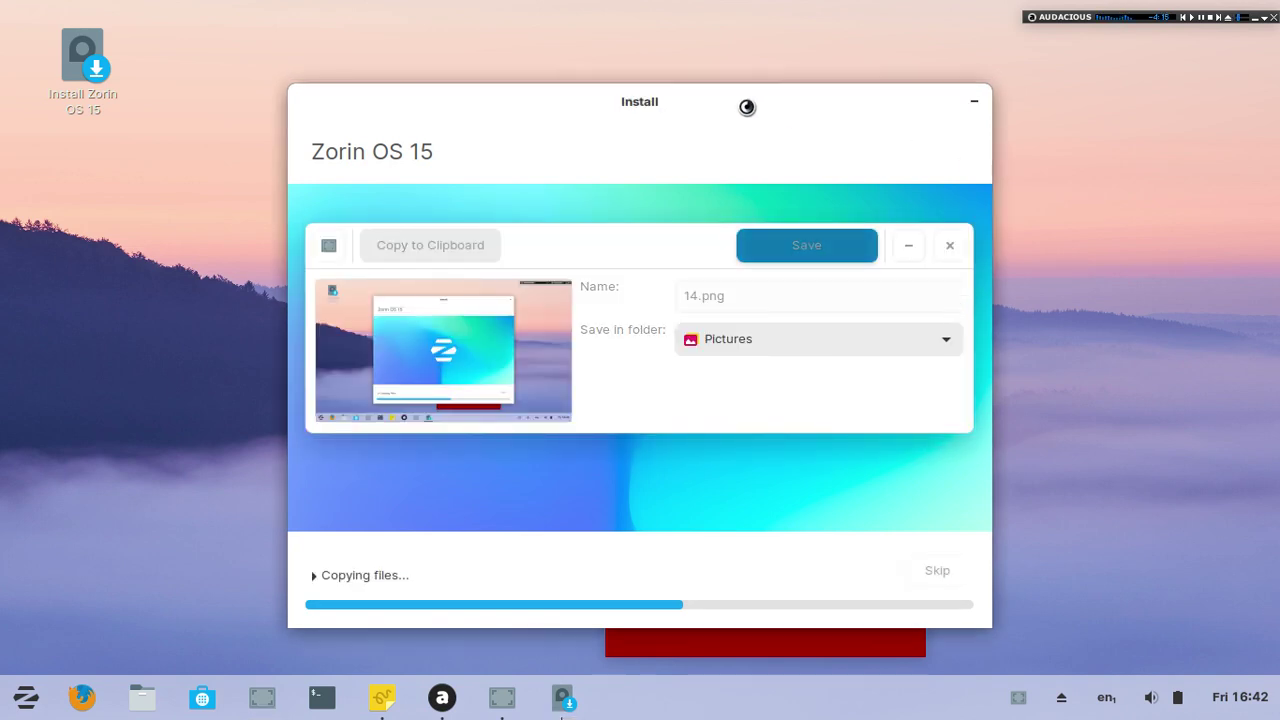
# Arrange the installer window and the red note side by side, and place the Audacious bar just above the note.
pyautogui.moveTo(642, 103); pyautogui.dragTo(425, 156)
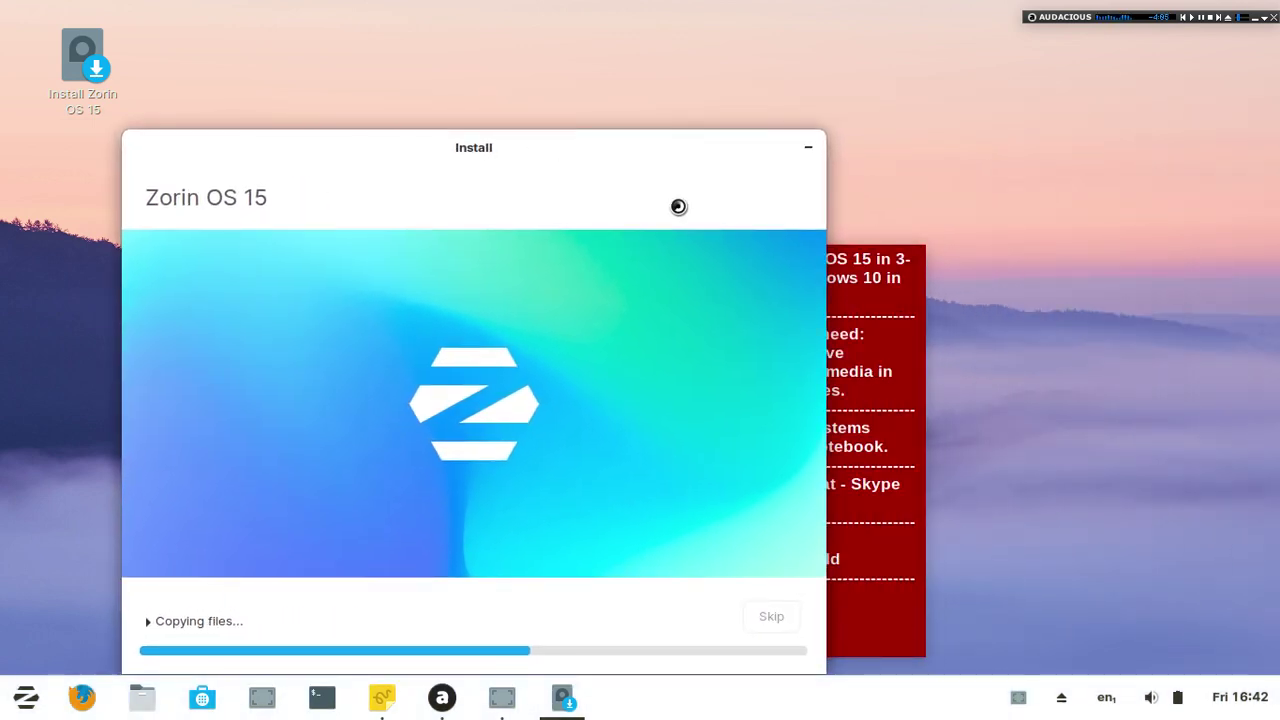
pyautogui.moveTo(427, 346); pyautogui.dragTo(1224, 331)
pyautogui.moveTo(478, 149); pyautogui.dragTo(549, 114)
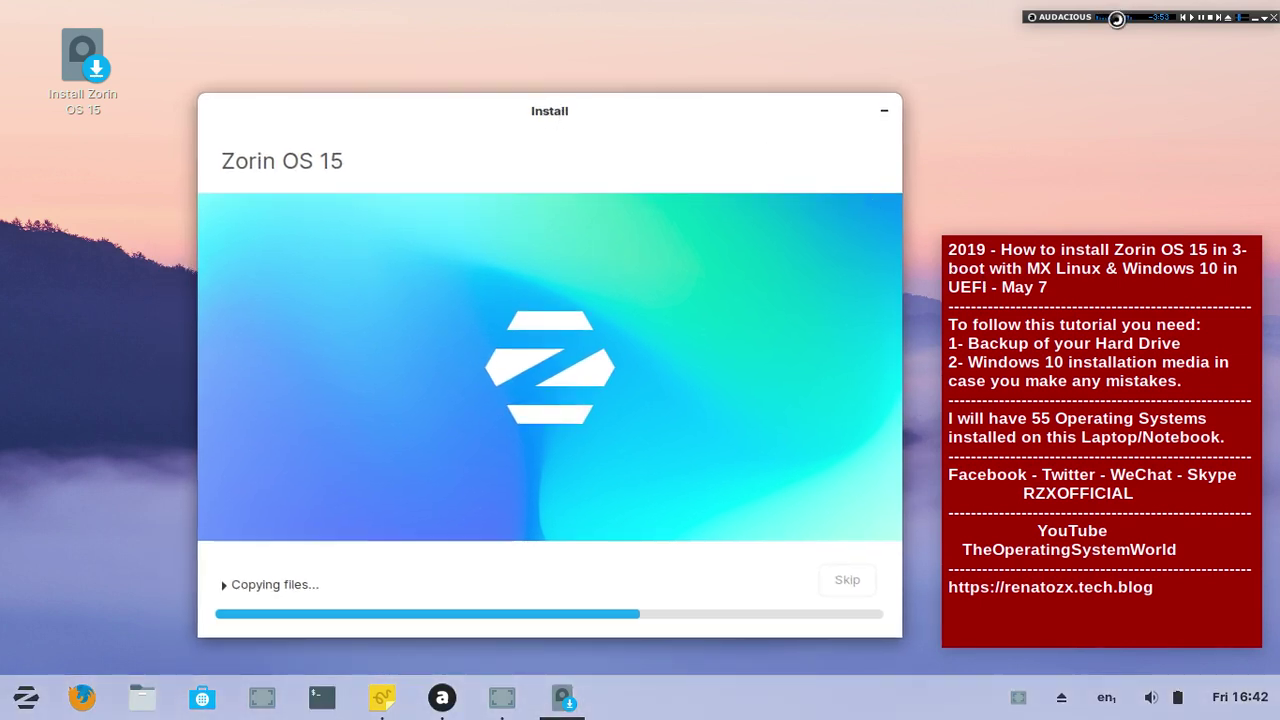
pyautogui.moveTo(1116, 17); pyautogui.dragTo(1052, 140)
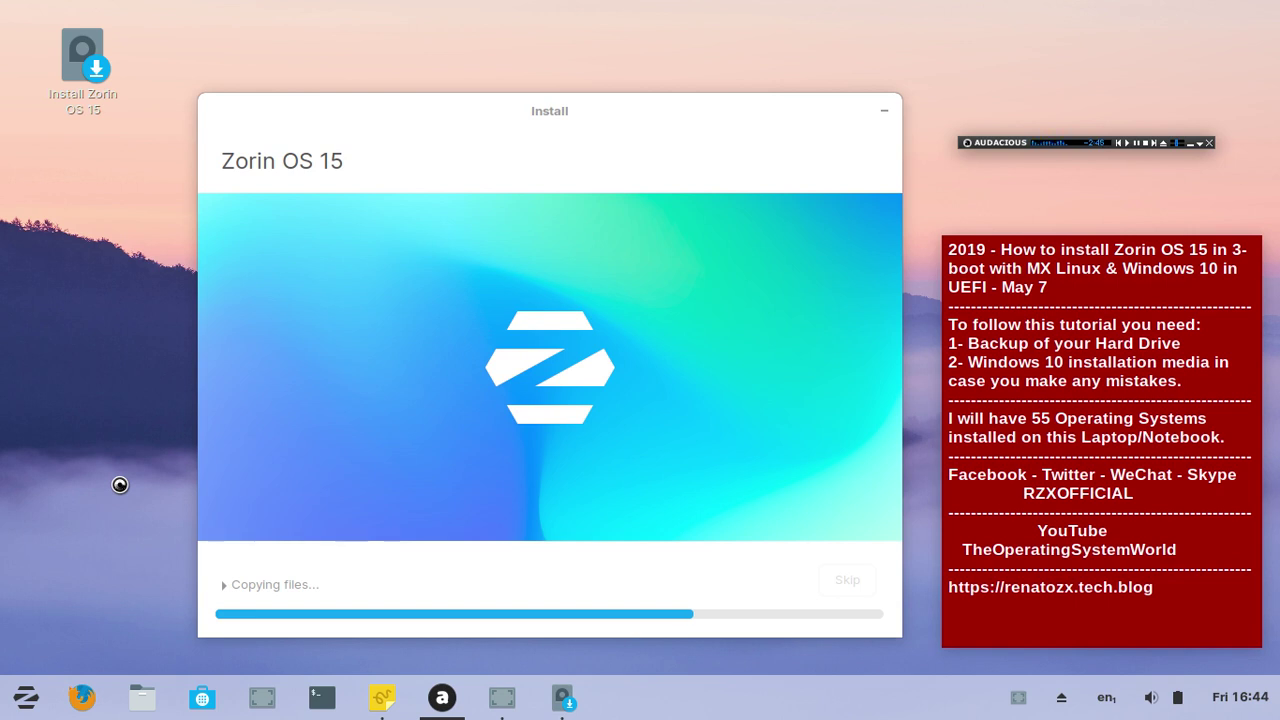
# Save another whole-screen screenshot of the file copying progress as 16.png in the Pictures folder.
pyautogui.click(503, 703)
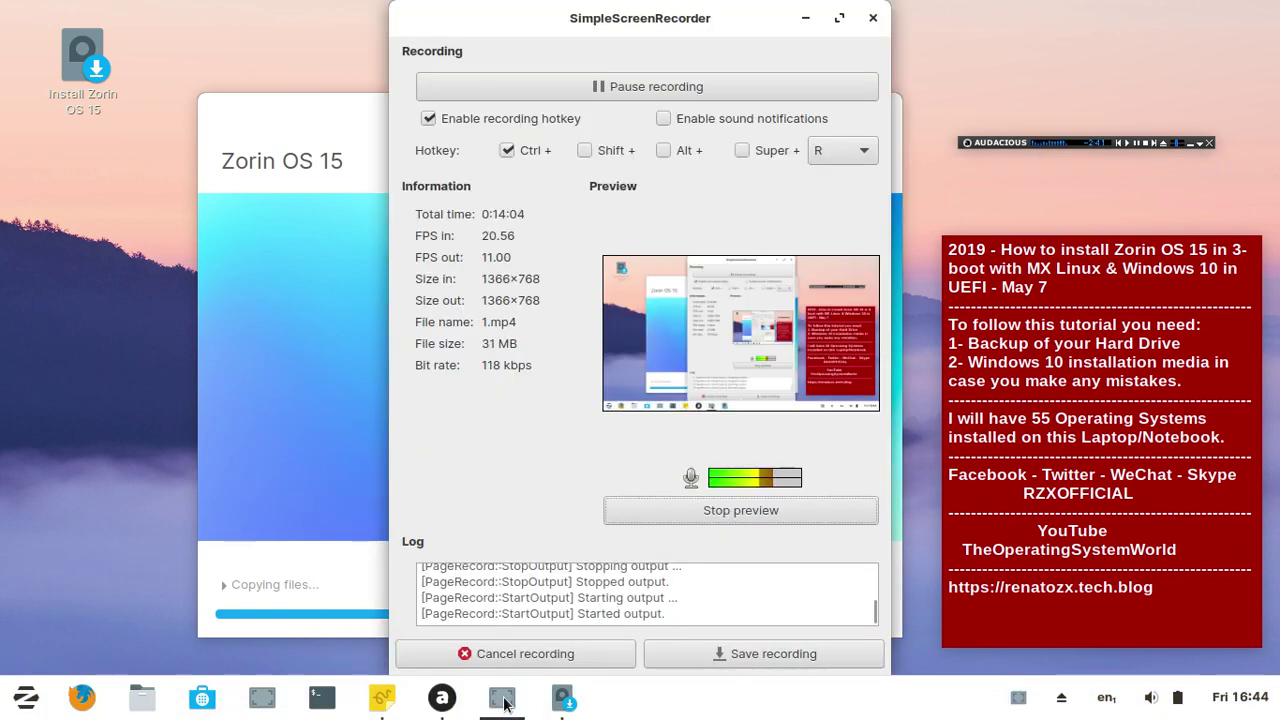
pyautogui.click(503, 703)
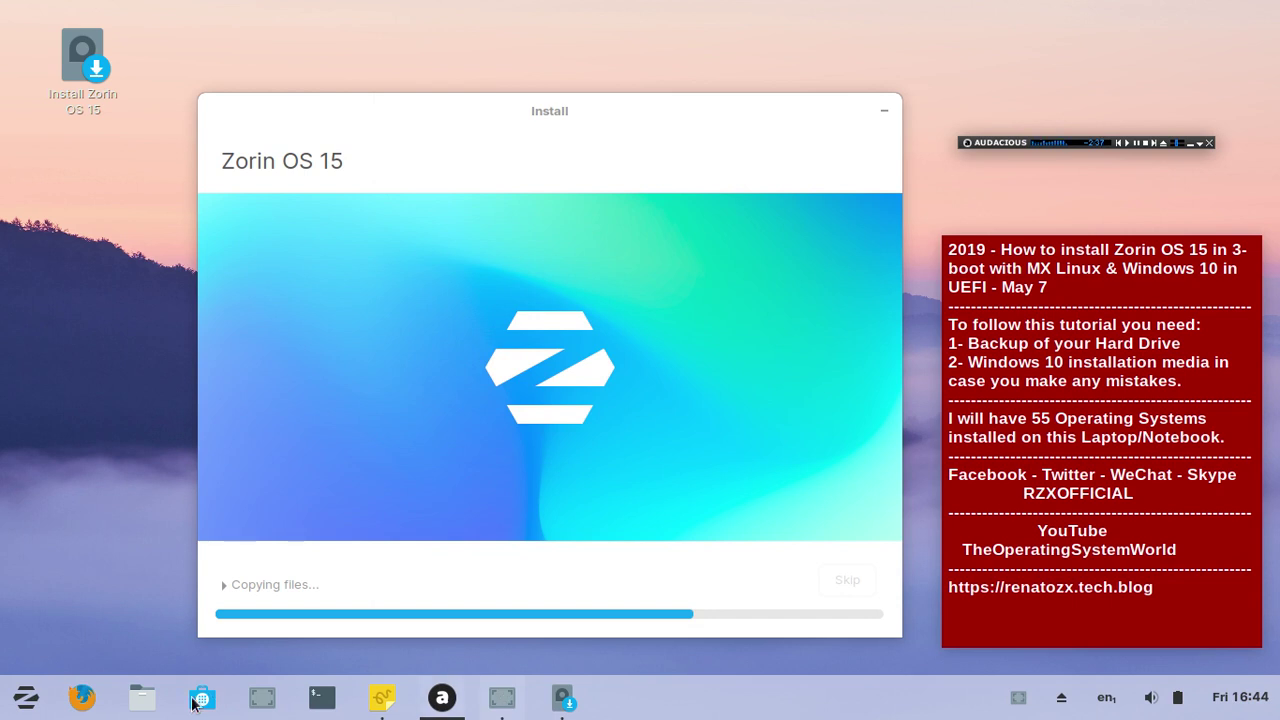
pyautogui.click(261, 699)
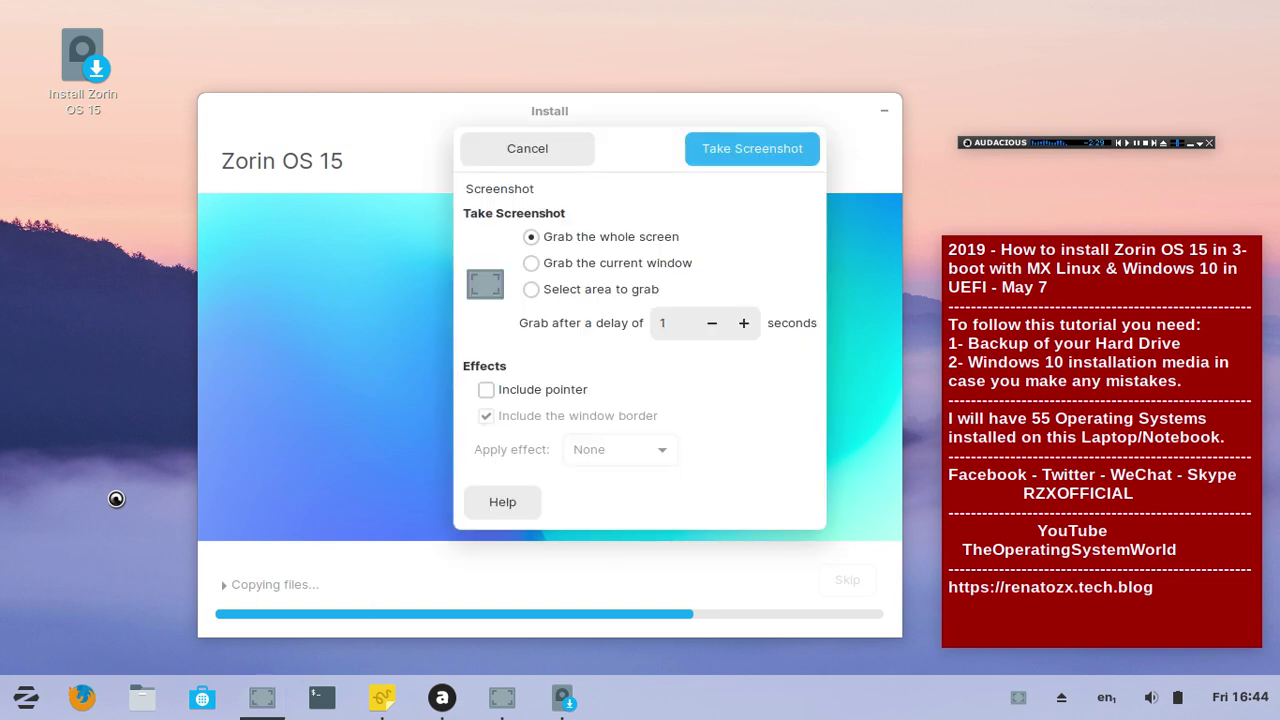
pyautogui.press('Return')
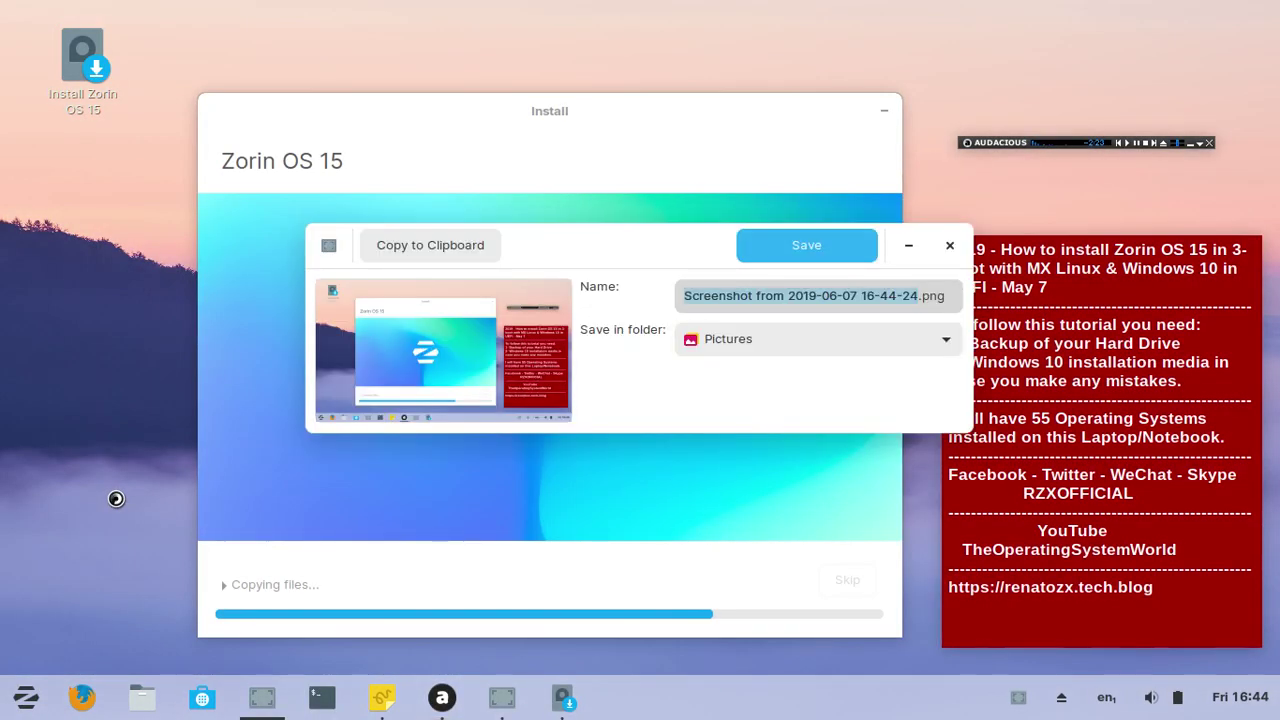
pyautogui.write('16')
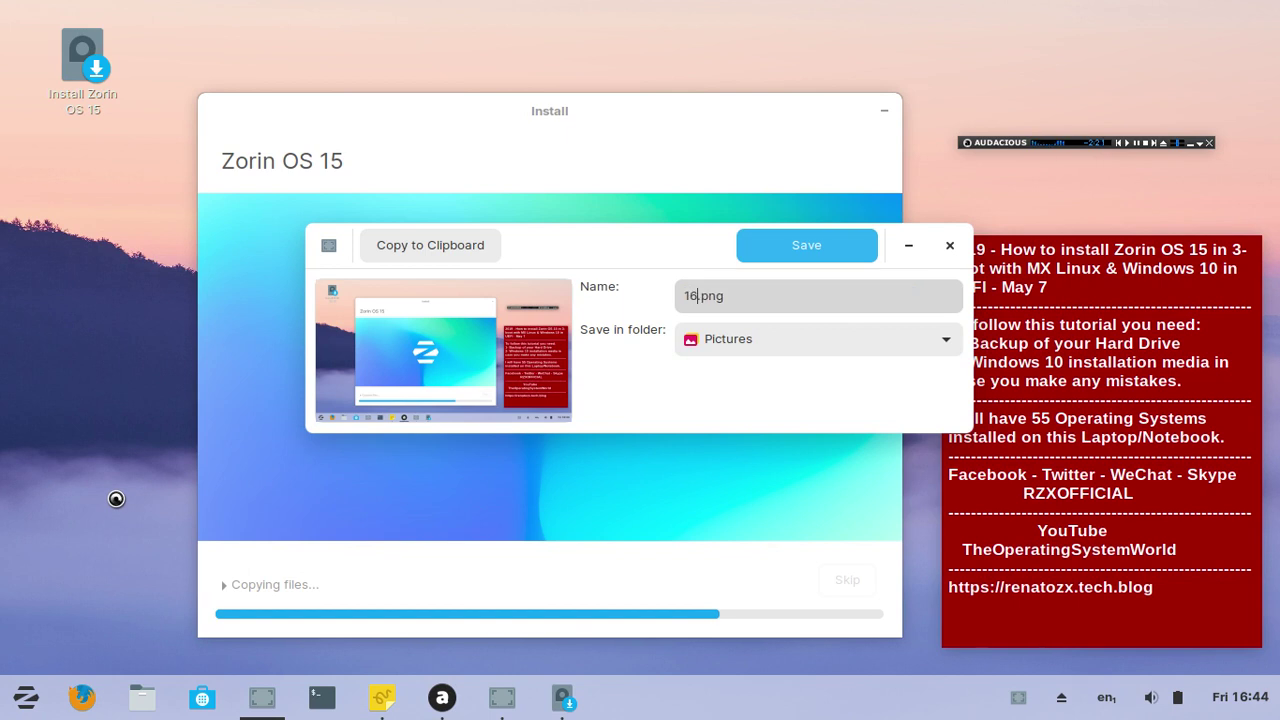
pyautogui.press('Return')
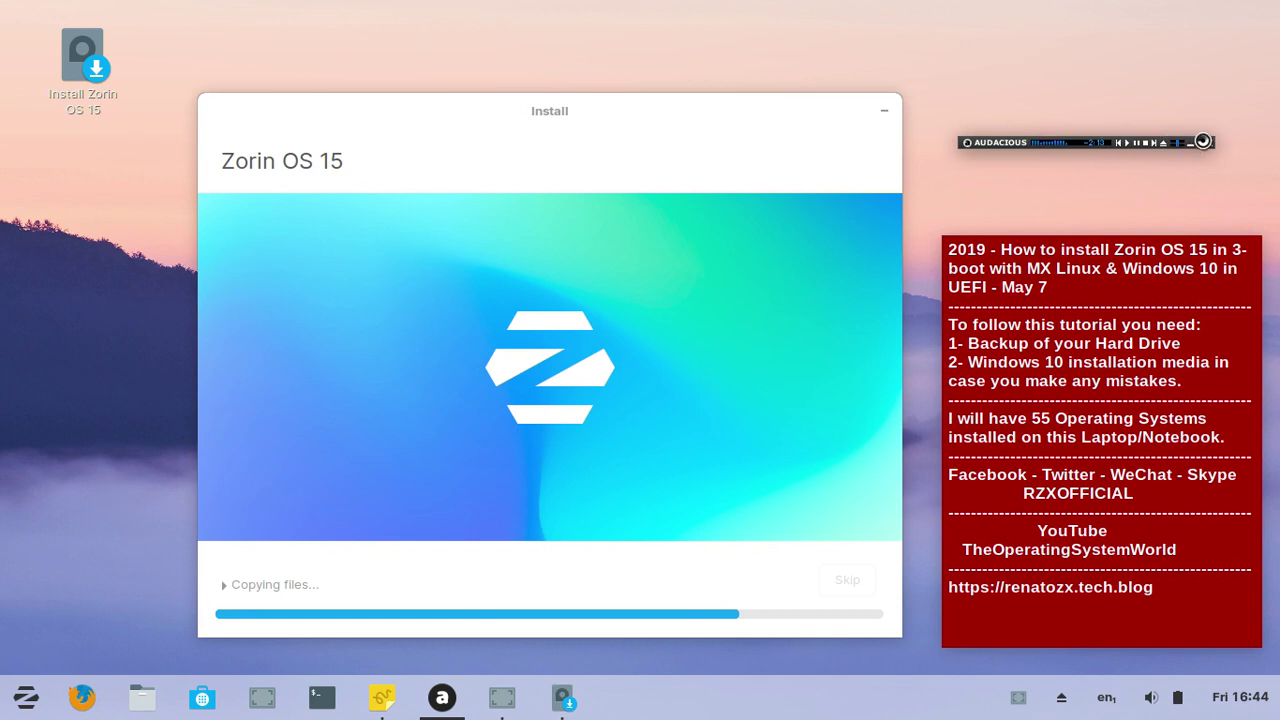
# Expand the Audacious bar to the full player and place it just above the red note.
pyautogui.click(1200, 143)
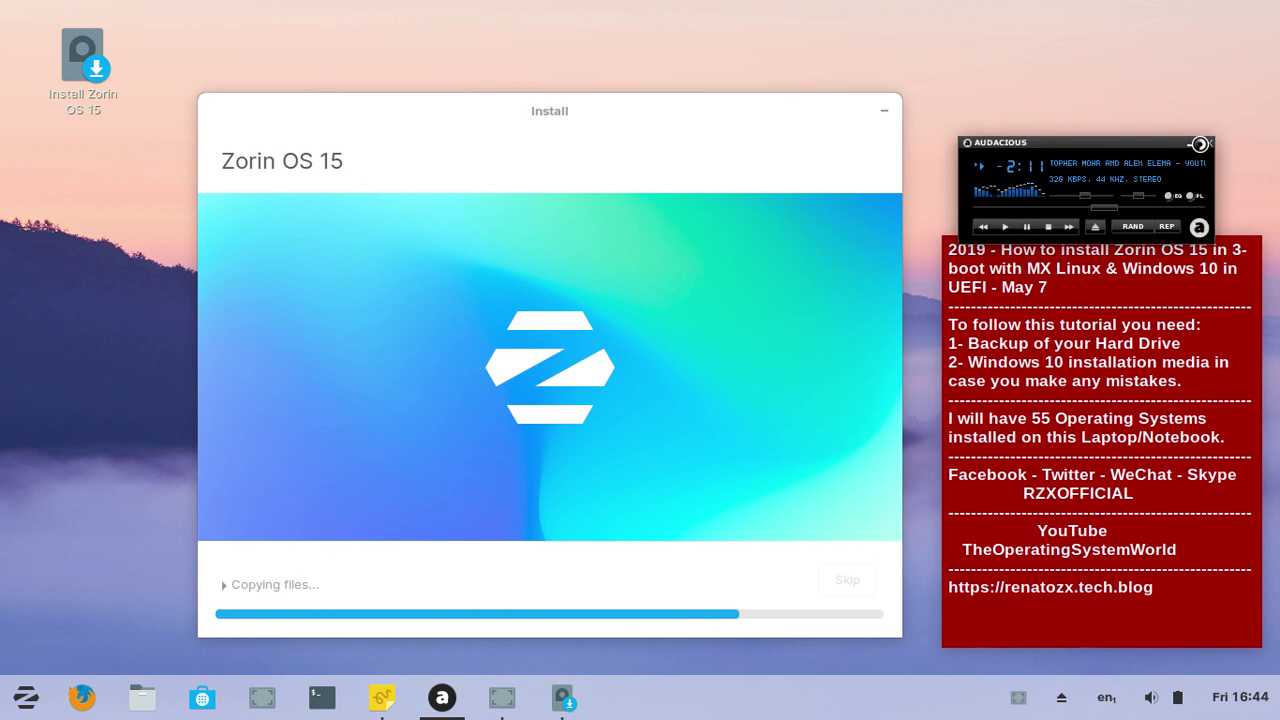
pyautogui.moveTo(1080, 141); pyautogui.dragTo(1086, 114)
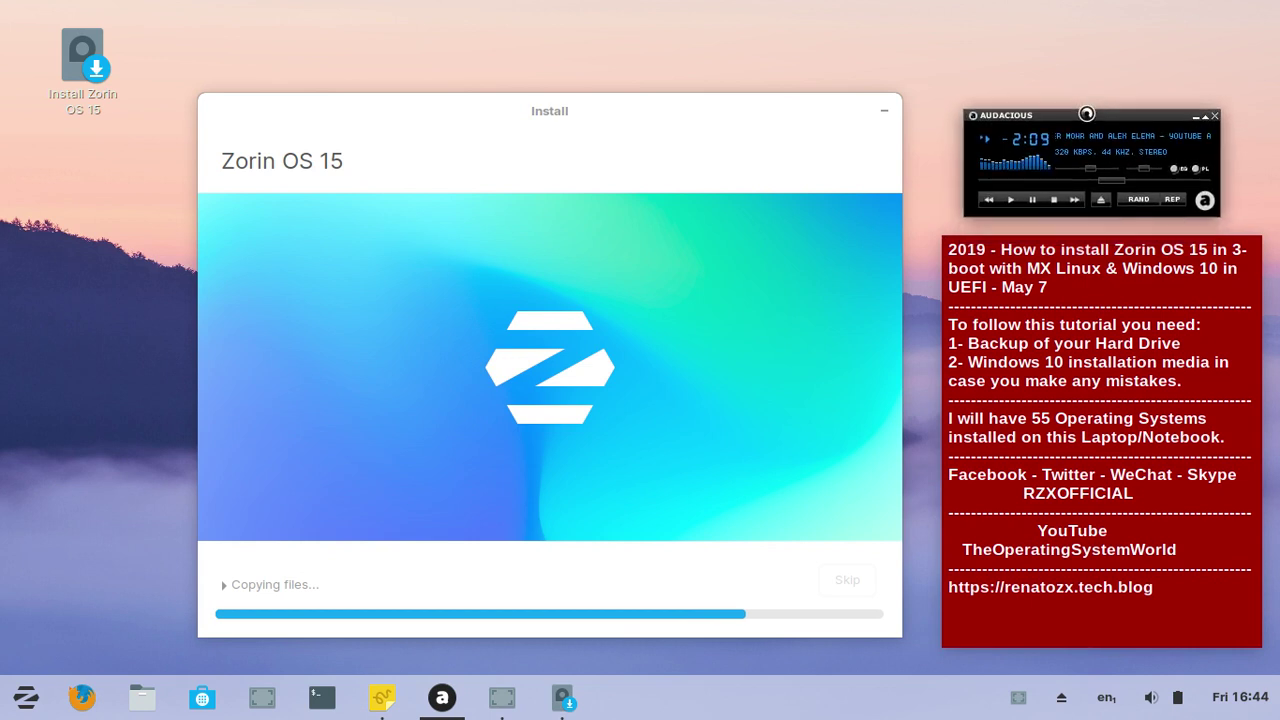
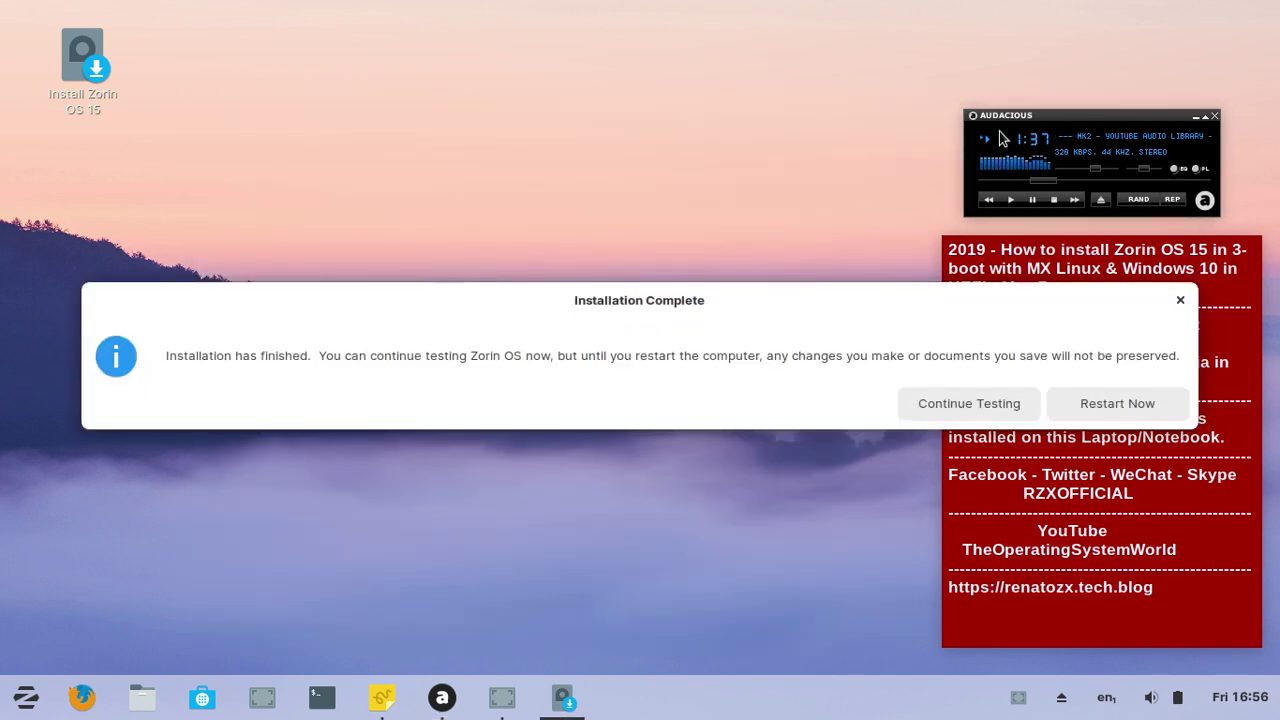
# Move the Audacious player and Installation Complete dialog clear of the red note, and get the screenshot dialog out from behind the message.
pyautogui.moveTo(1074, 117); pyautogui.dragTo(733, 497)
pyautogui.moveTo(737, 300); pyautogui.dragTo(797, 53)
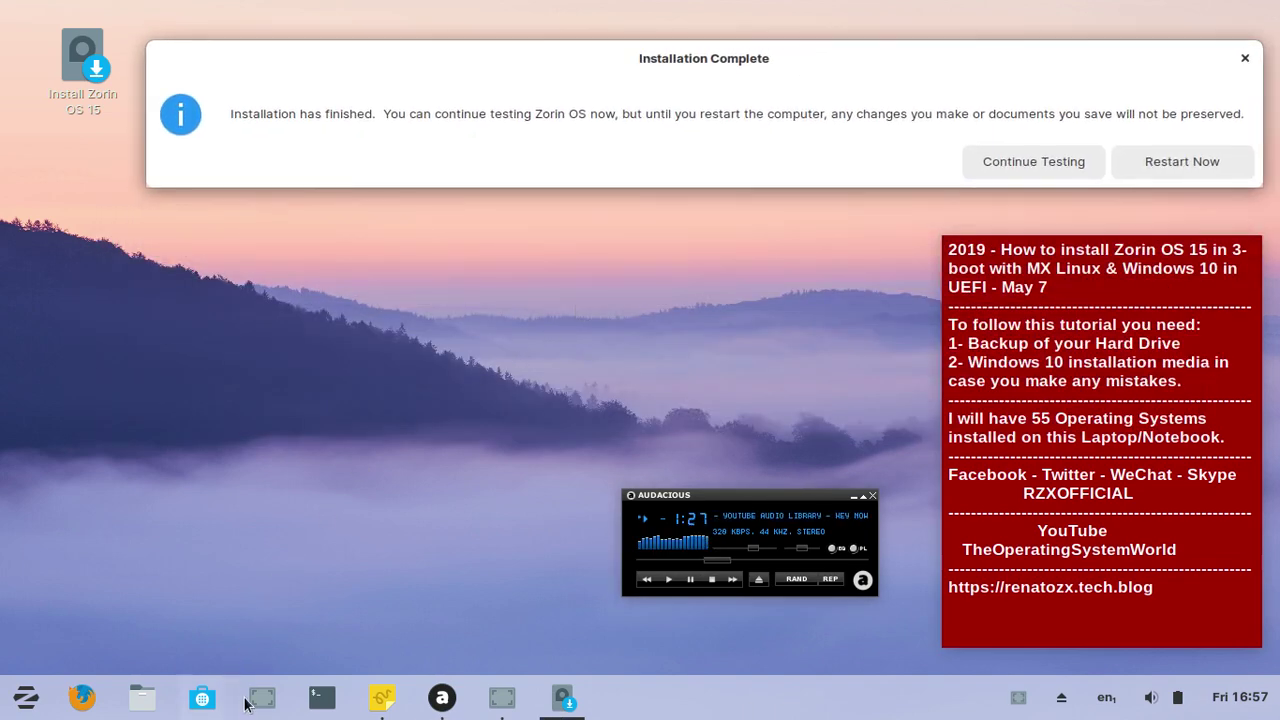
pyautogui.click(231, 455)
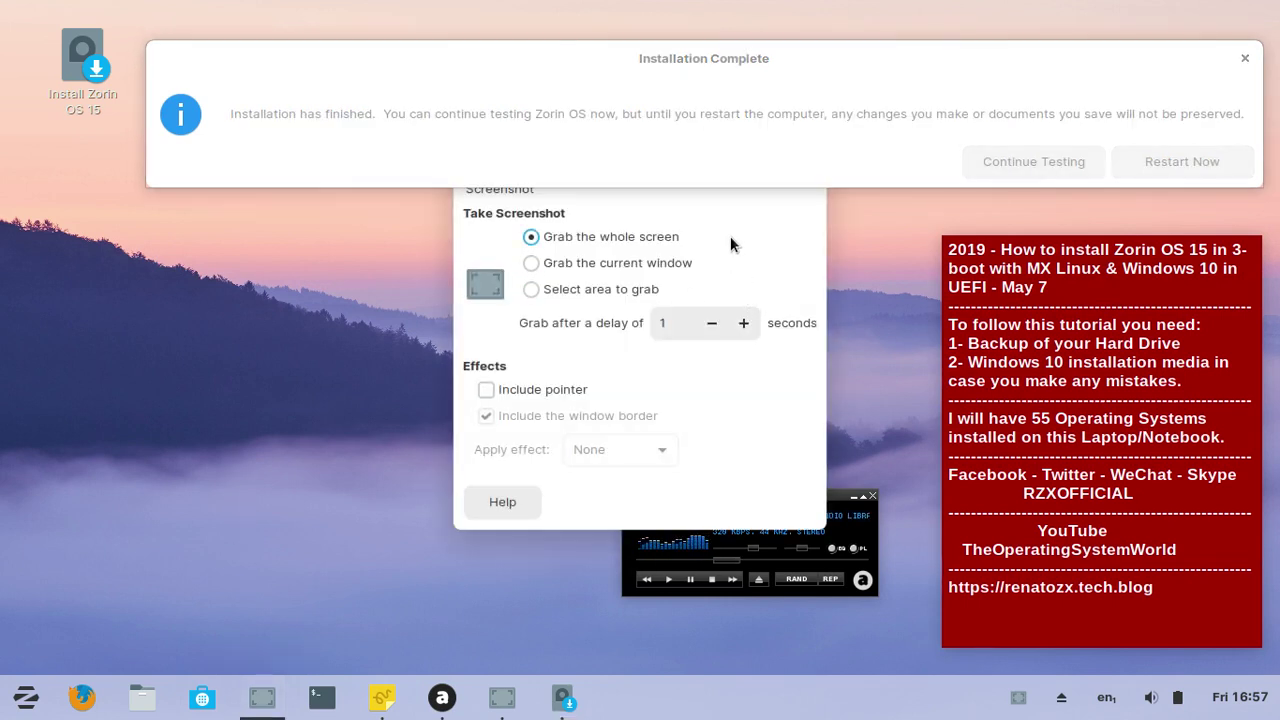
pyautogui.click(719, 145)
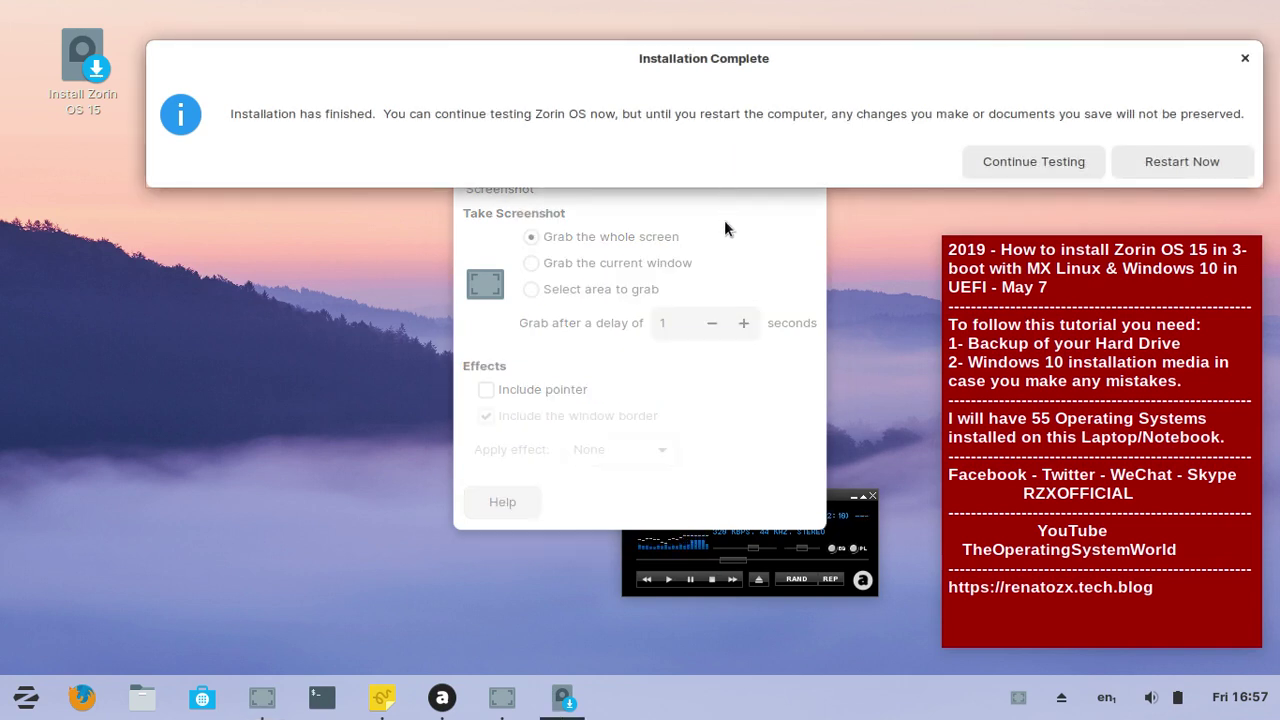
pyautogui.moveTo(708, 57); pyautogui.dragTo(709, 229)
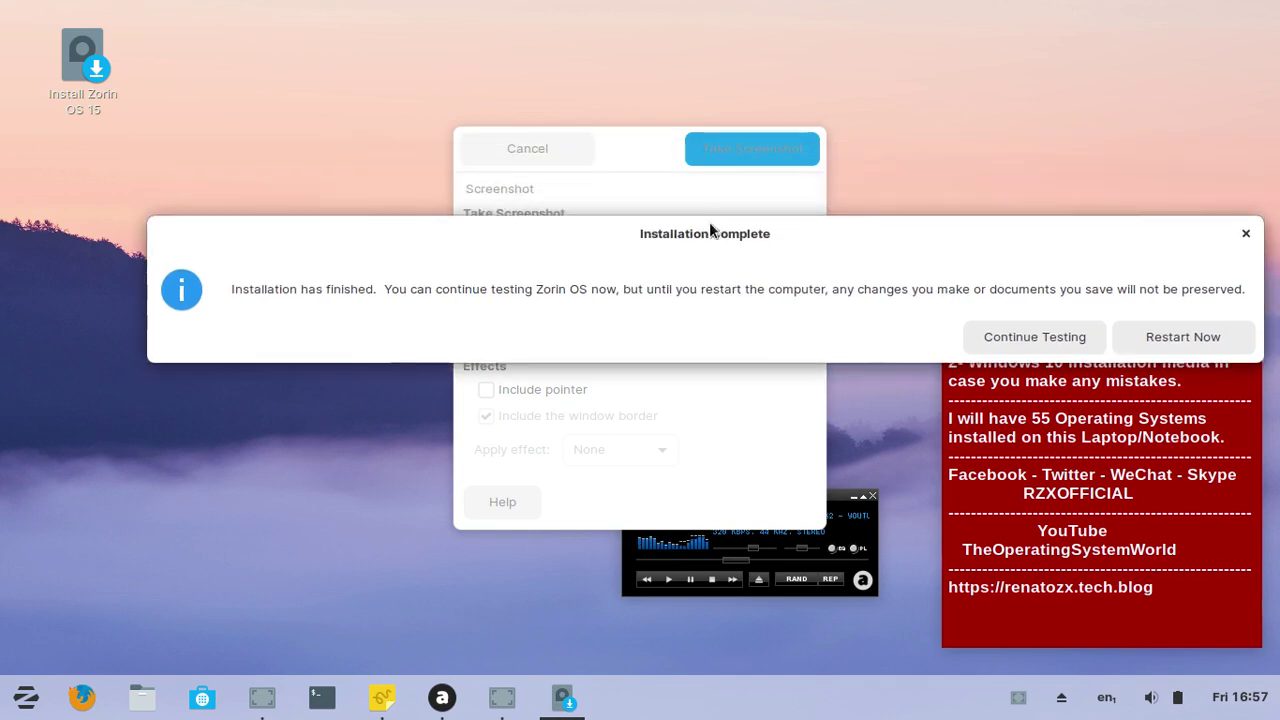
pyautogui.moveTo(642, 150); pyautogui.dragTo(447, 392)
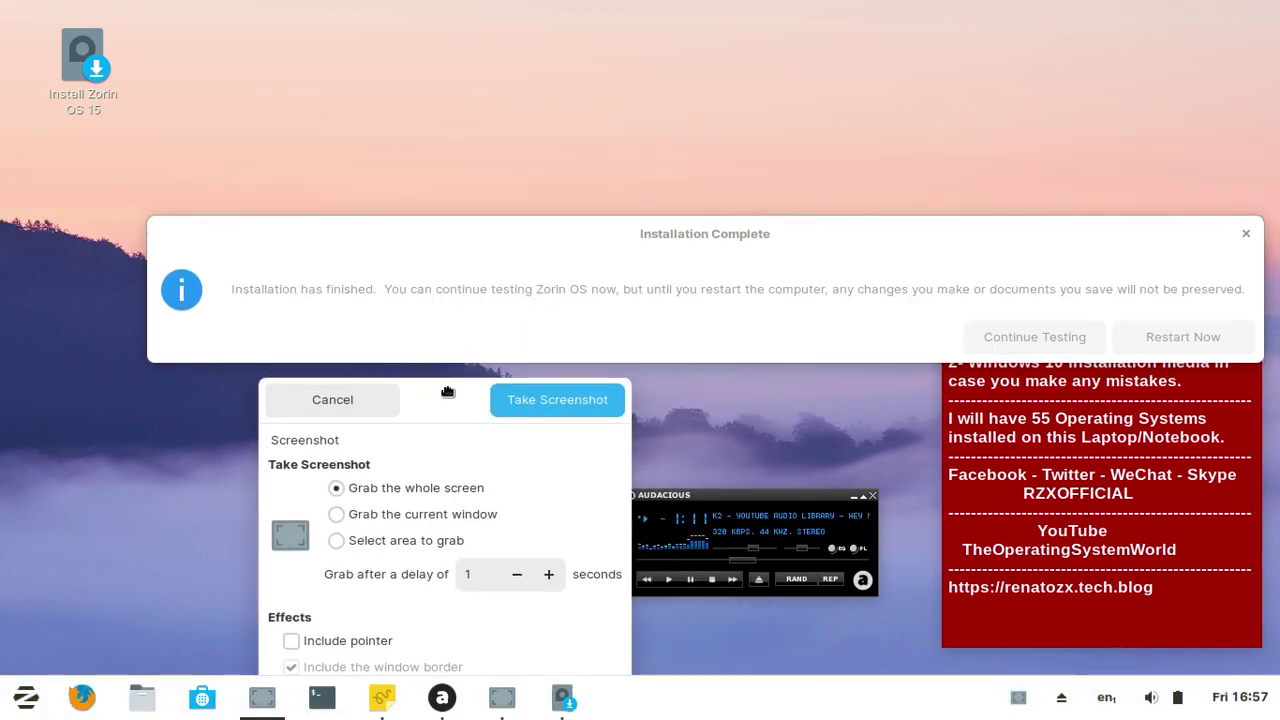
pyautogui.moveTo(631, 229); pyautogui.dragTo(626, 57)
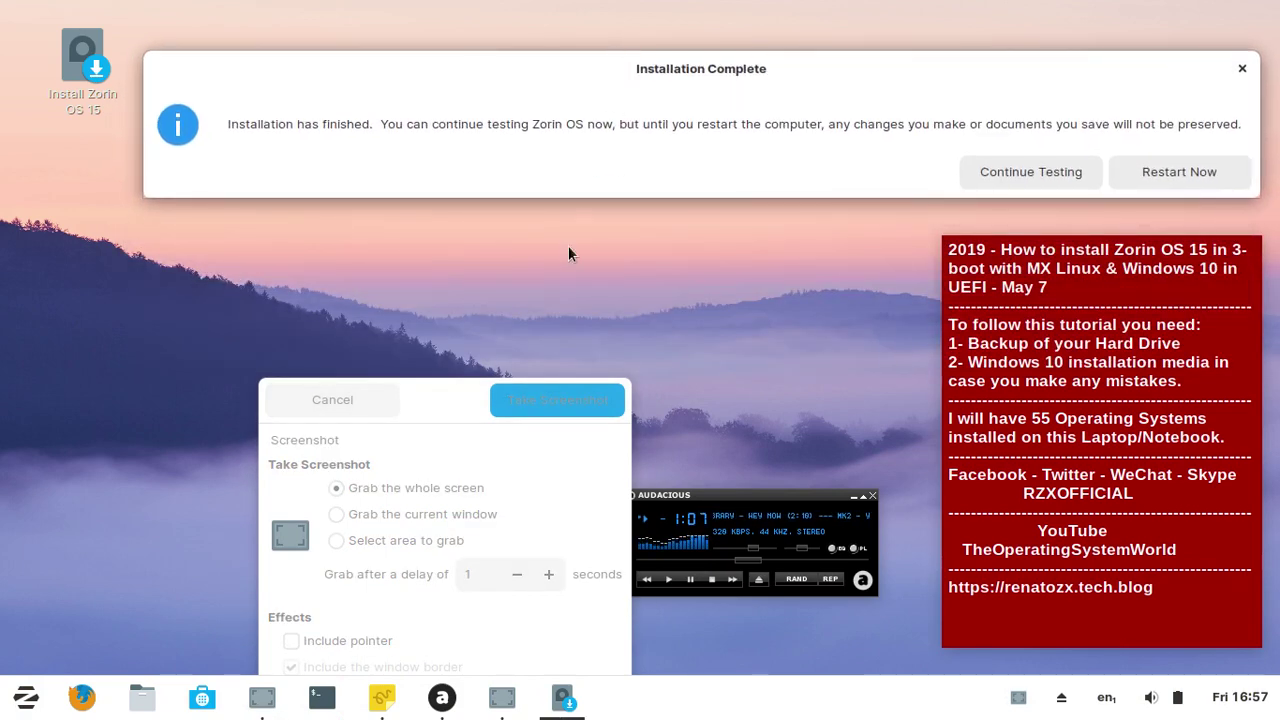
# Save a whole-screen screenshot of the Installation Complete message as 20.png in the Pictures folder.
pyautogui.click(543, 409)
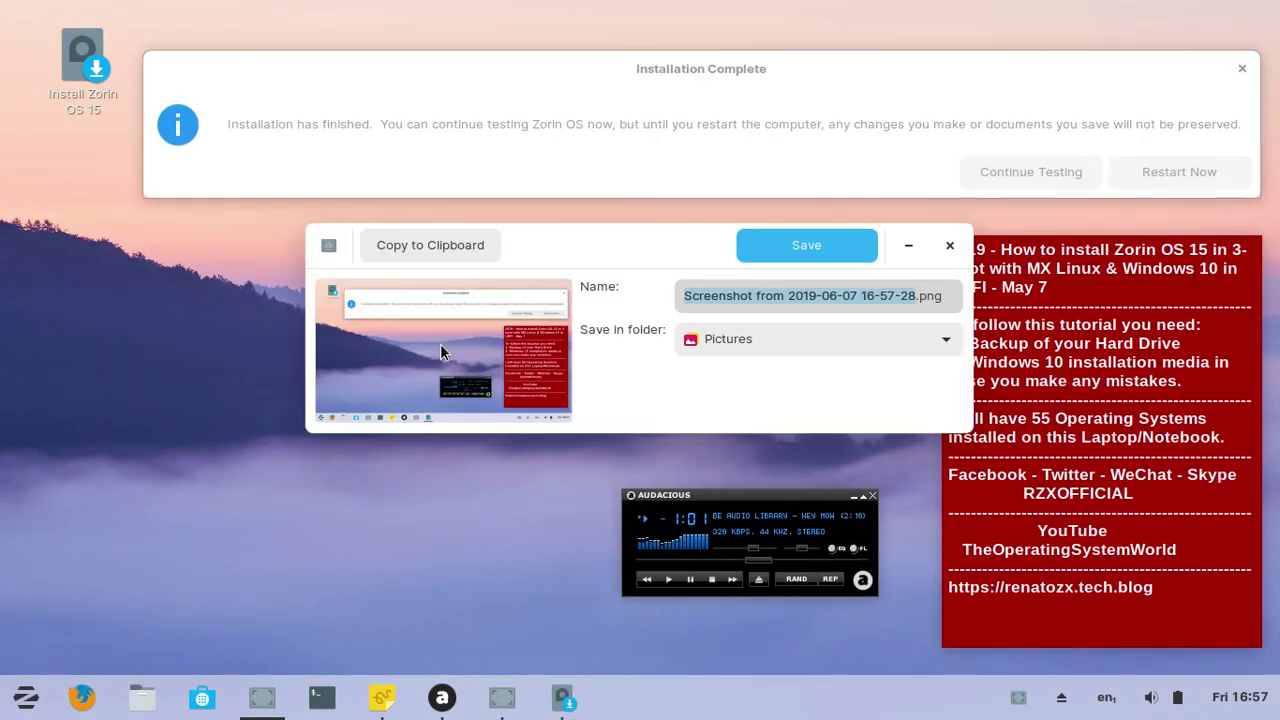
pyautogui.write('20')
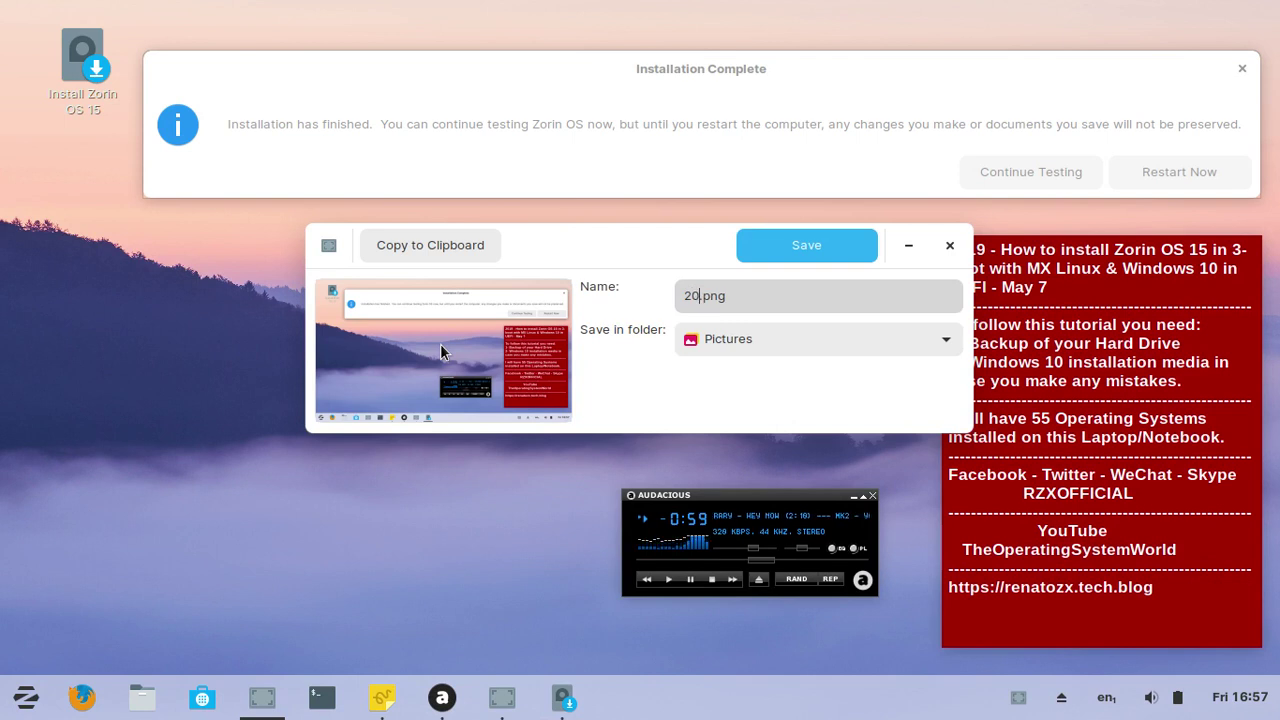
pyautogui.press('Return')
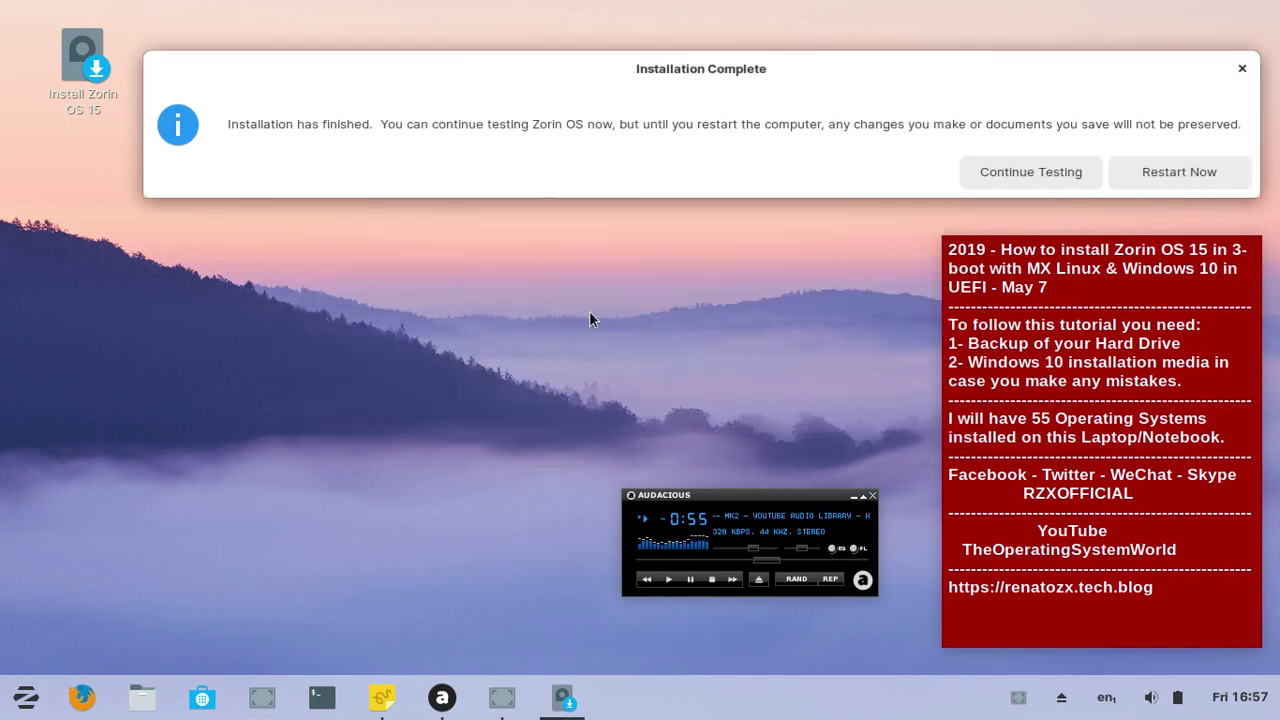
# Choose to continue testing Zorin OS and place the Audacious player above the red note.
pyautogui.click(1019, 170)
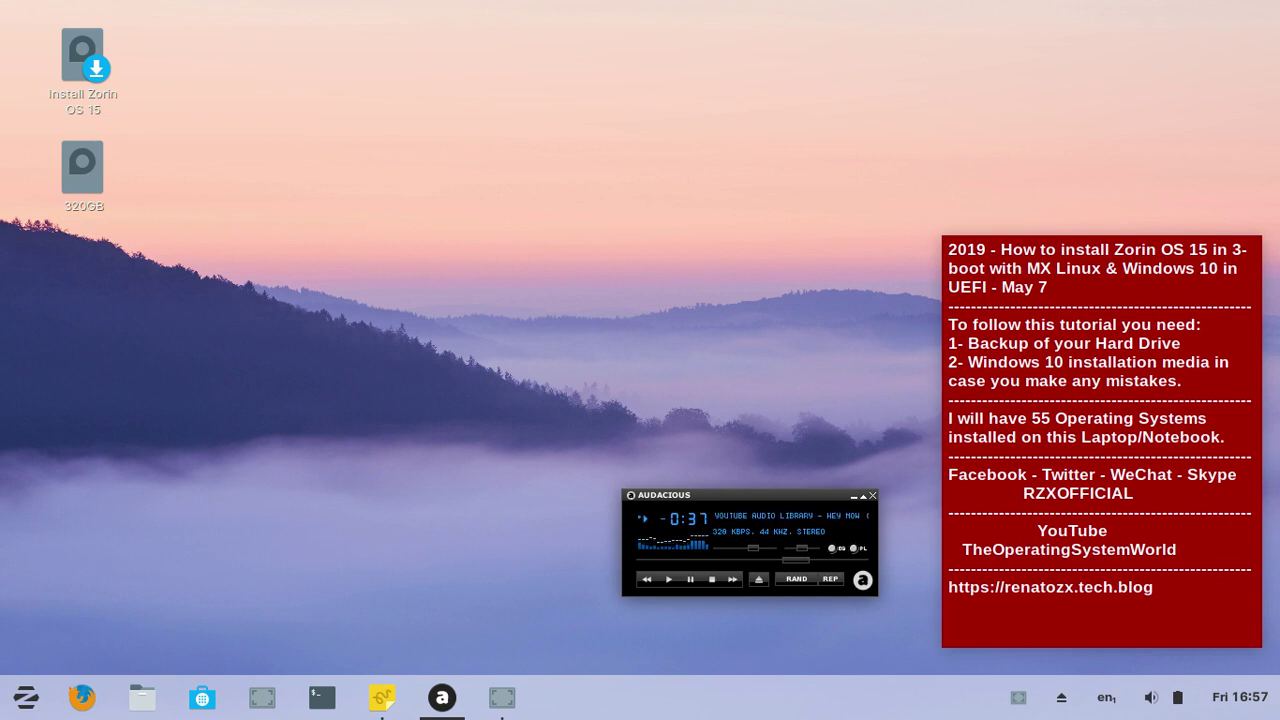
pyautogui.moveTo(700, 495); pyautogui.dragTo(1048, 78)
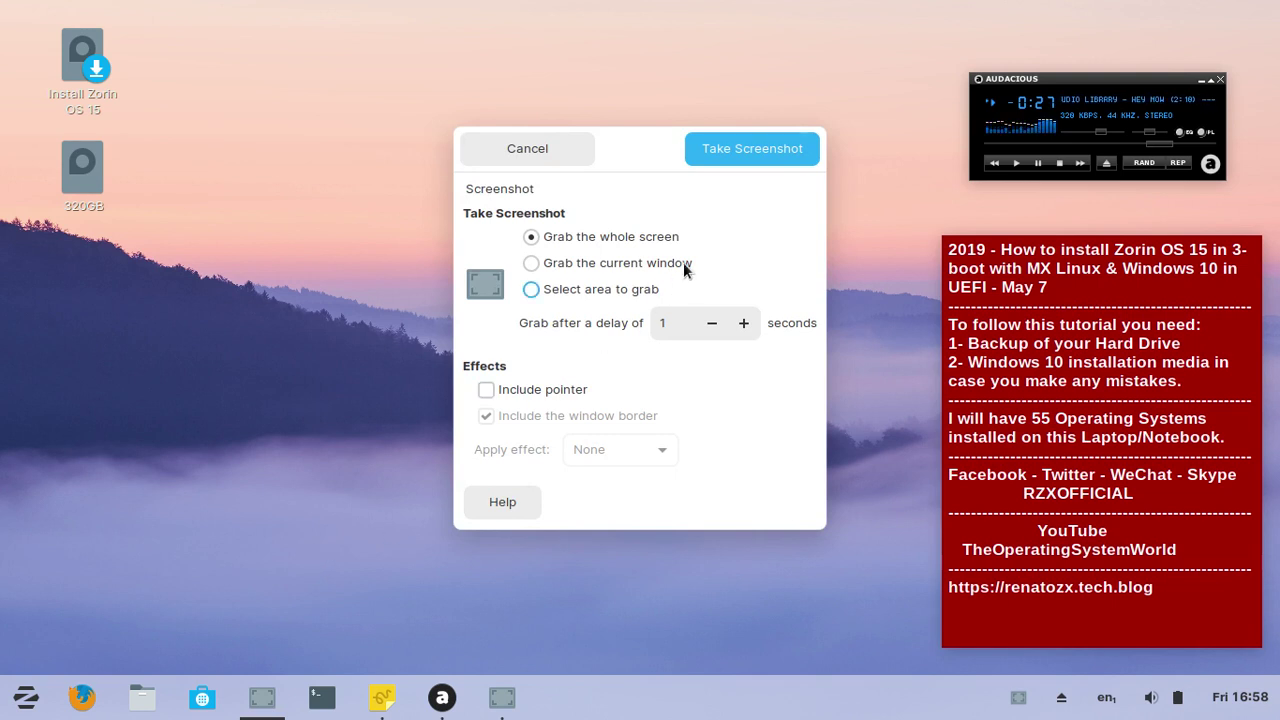
# Save a whole-screen screenshot of the desktop as 1.png in the Pictures folder.
pyautogui.click(754, 149)
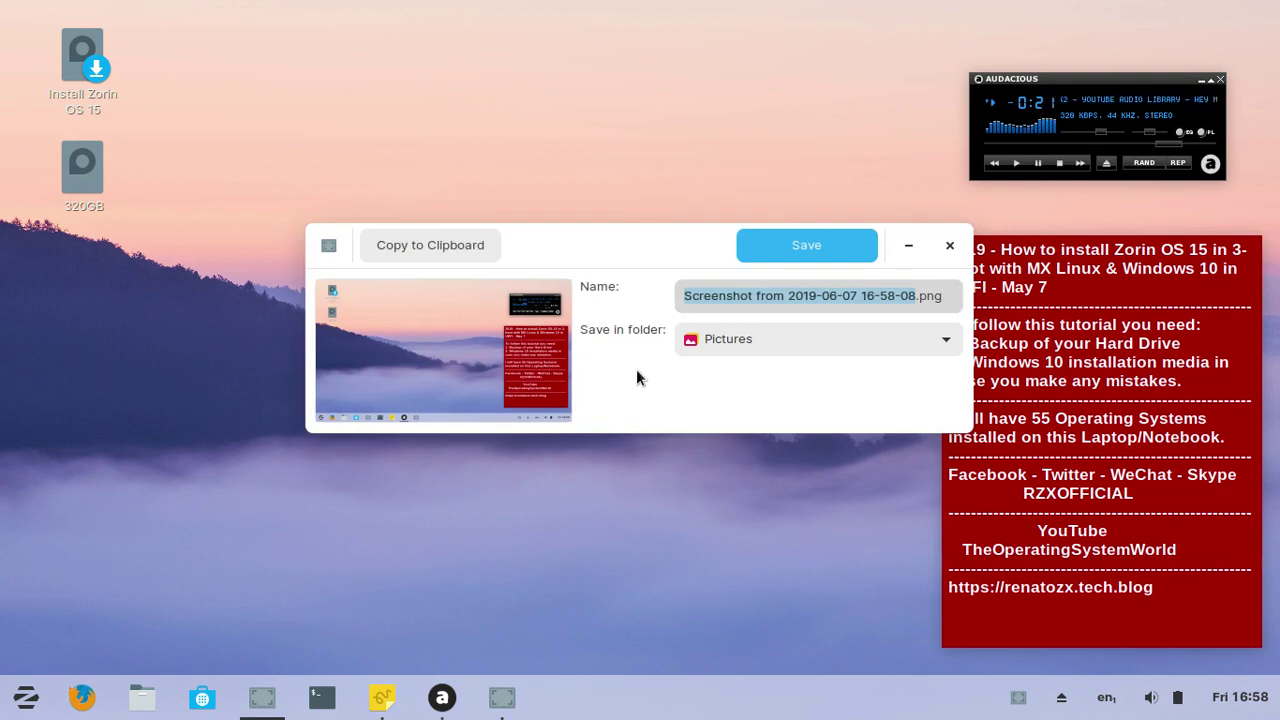
pyautogui.write('1')
pyautogui.press('Return')
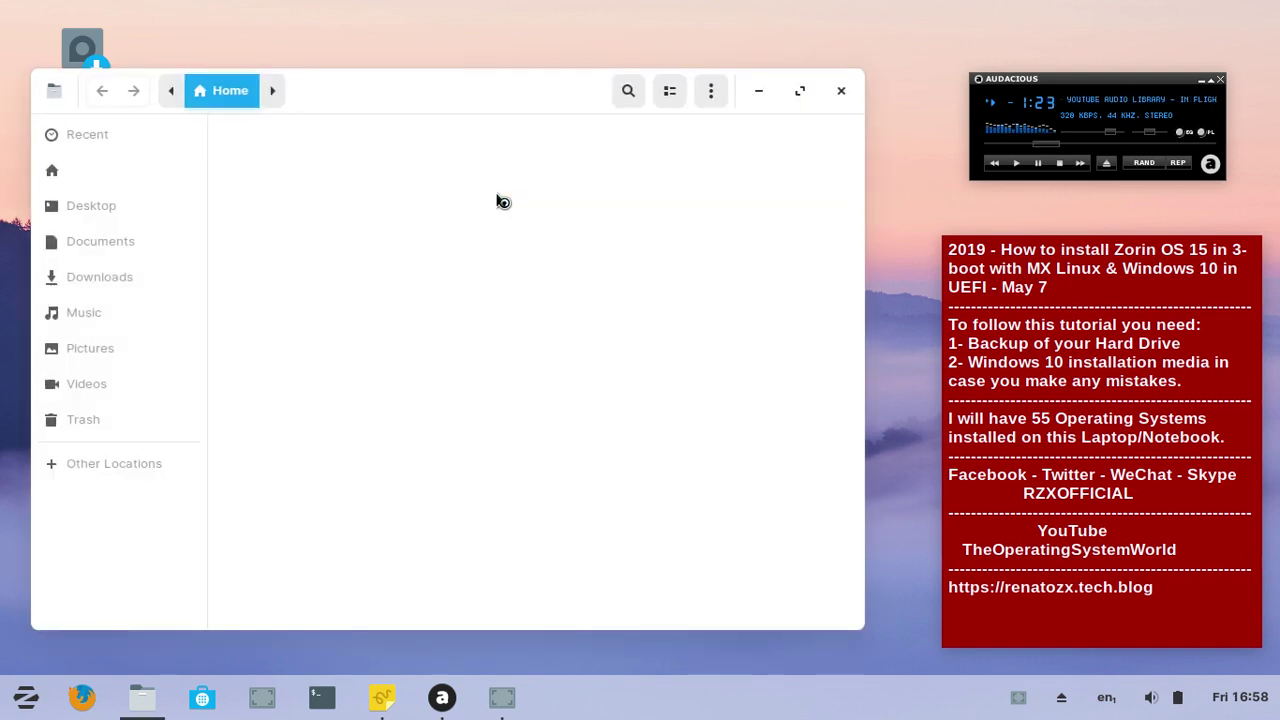
# Move the three files in the Pictures folder whose names start with "Screenshot from 2019-06-07" to the trash.
pyautogui.moveTo(449, 91); pyautogui.dragTo(525, 99)
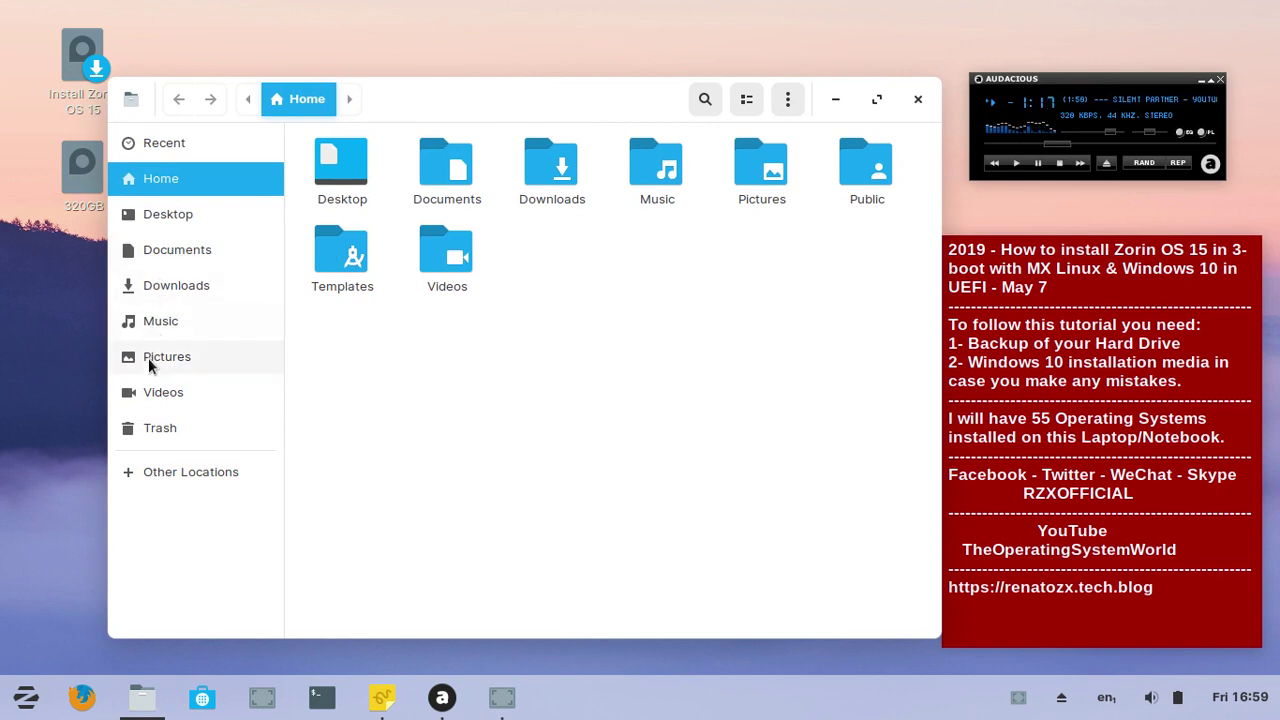
pyautogui.click(190, 357)
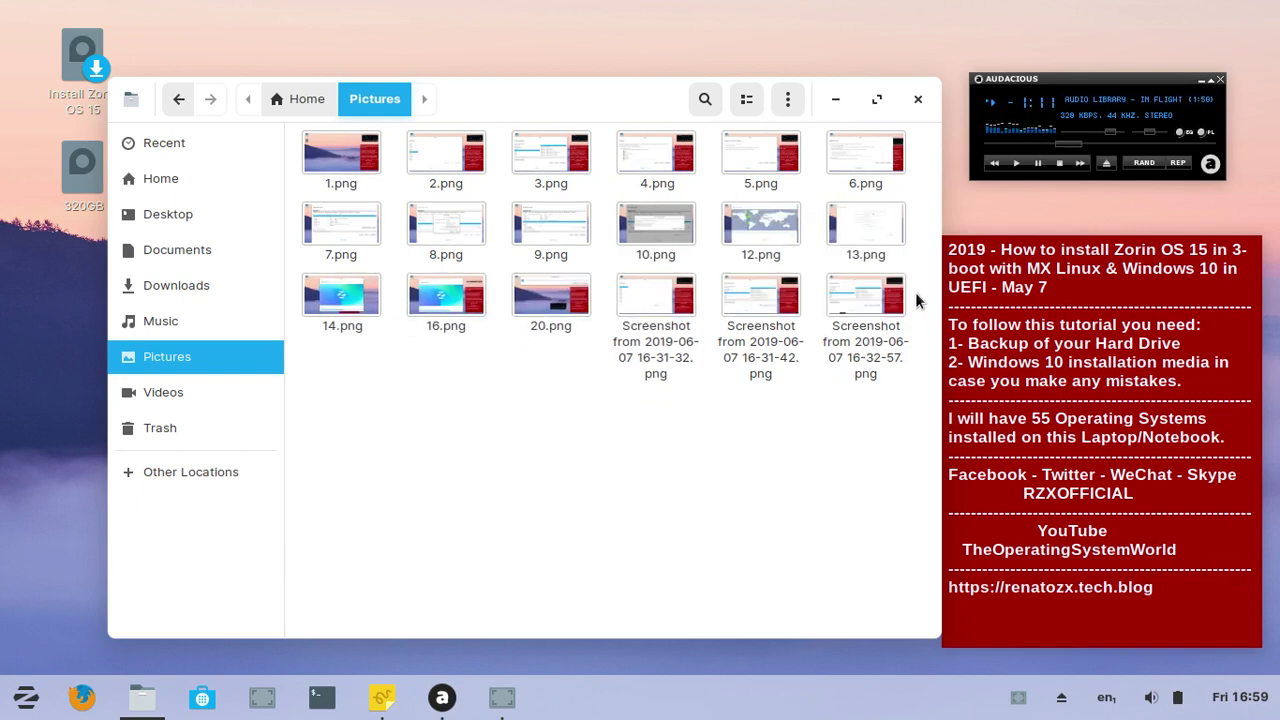
pyautogui.moveTo(915, 292); pyautogui.dragTo(637, 297)
pyautogui.rightClick(637, 297)
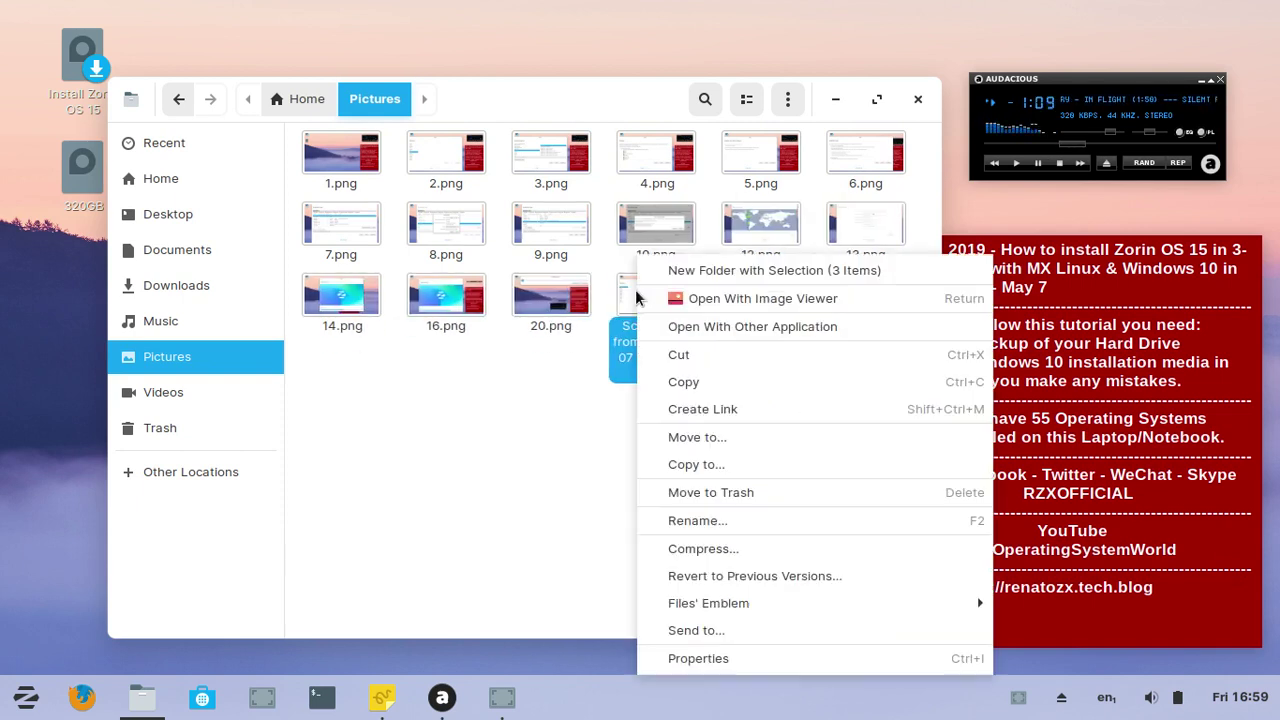
pyautogui.click(722, 490)
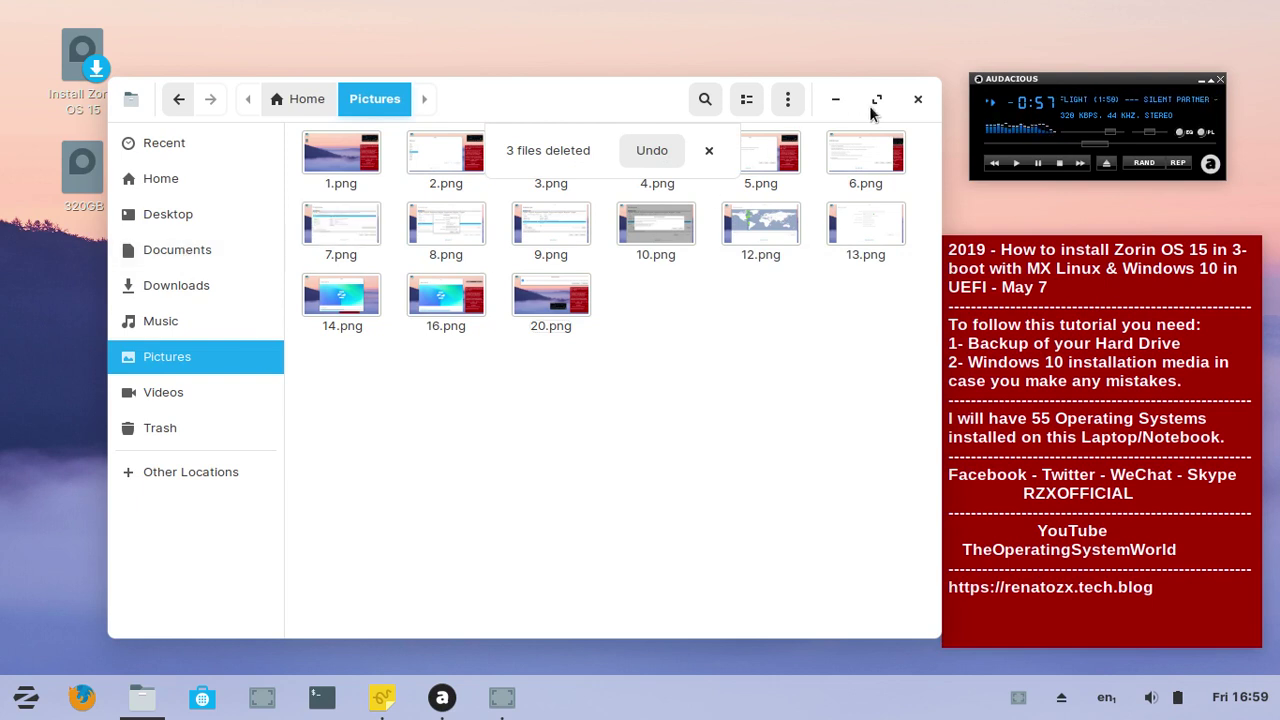
pyautogui.scroll(1, 1032, 115)
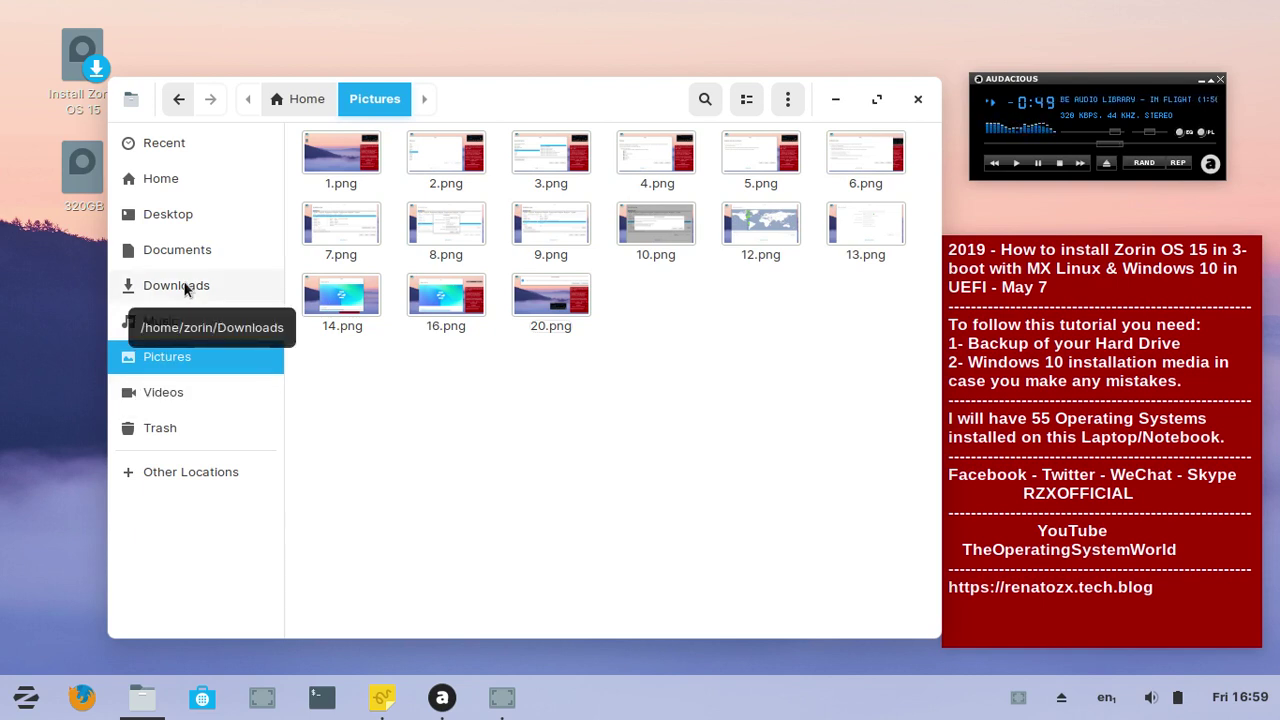
# Open the text file about installing Zorin OS 15 in 3-boot from the TXT 2019 folder on the 320GB drive.
pyautogui.click(189, 472)
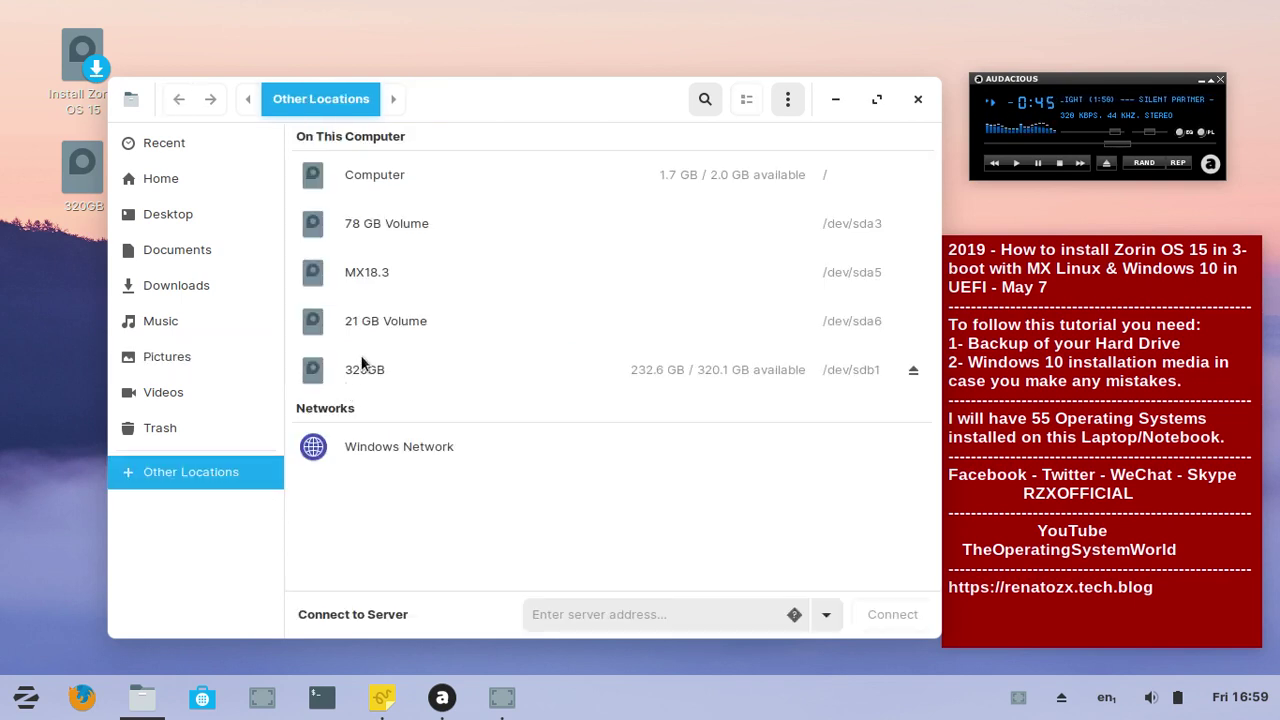
pyautogui.click(366, 371)
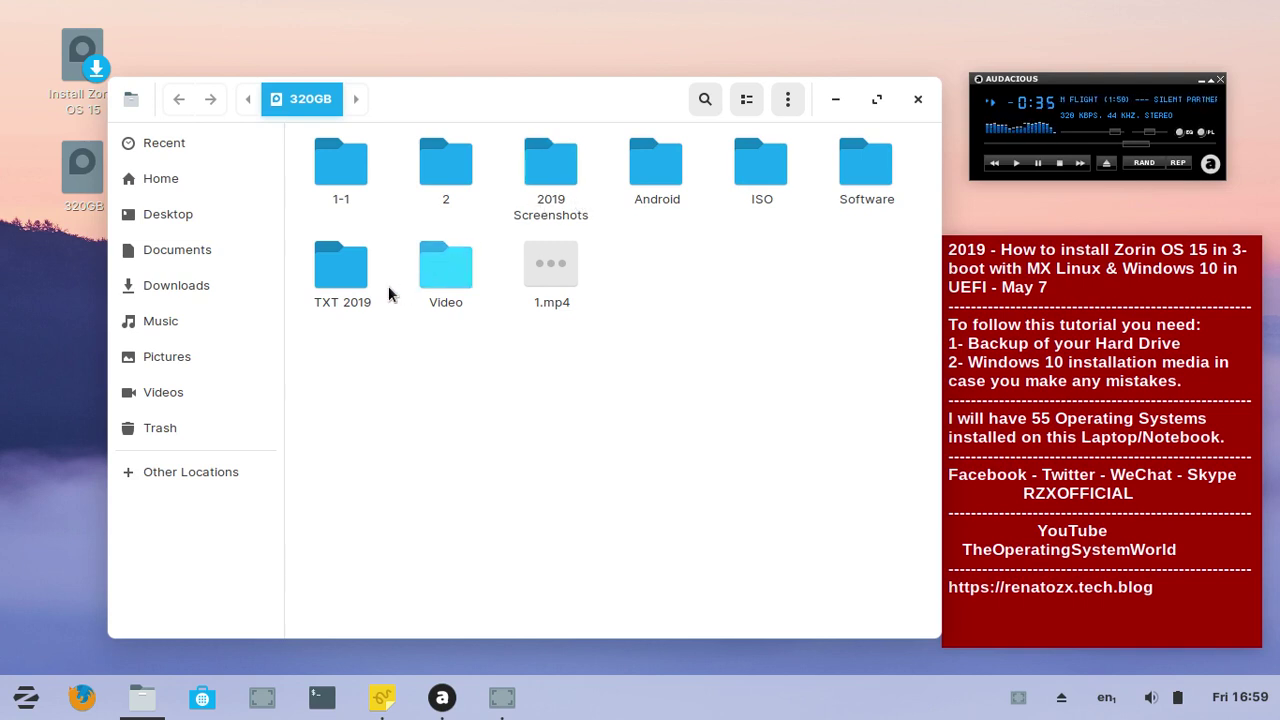
pyautogui.doubleClick(357, 282)
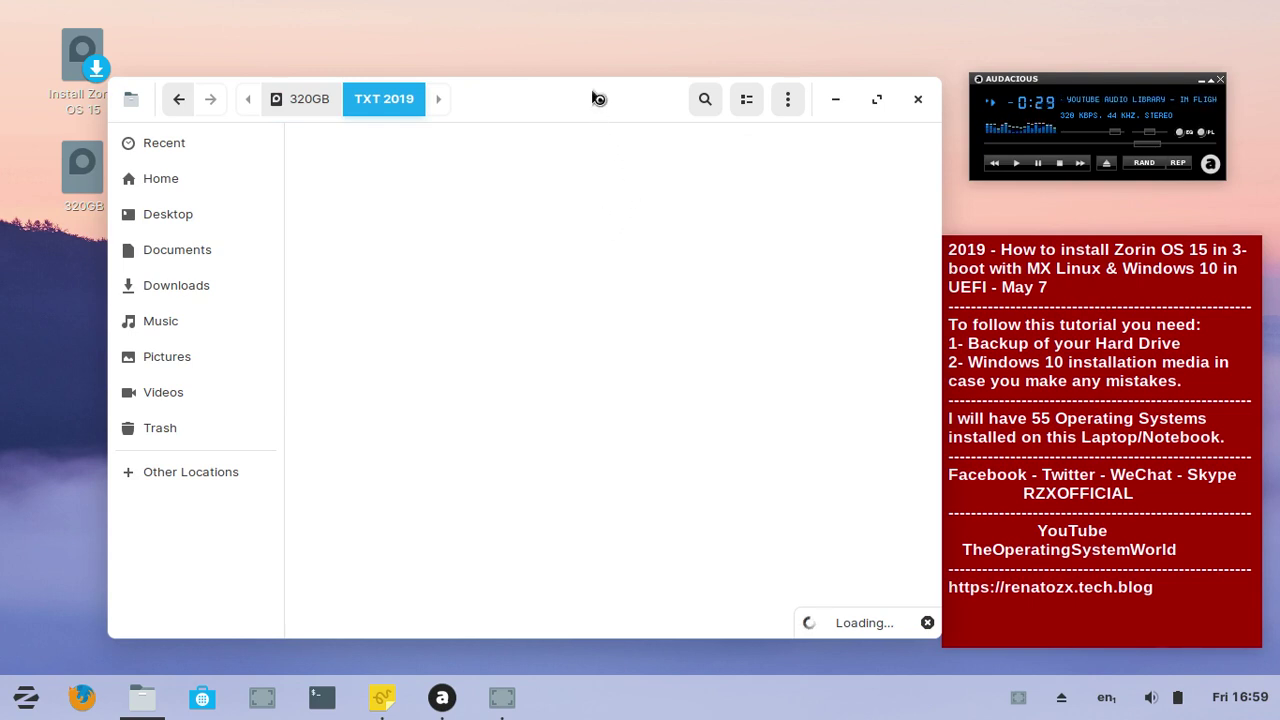
pyautogui.moveTo(590, 92); pyautogui.dragTo(550, 89)
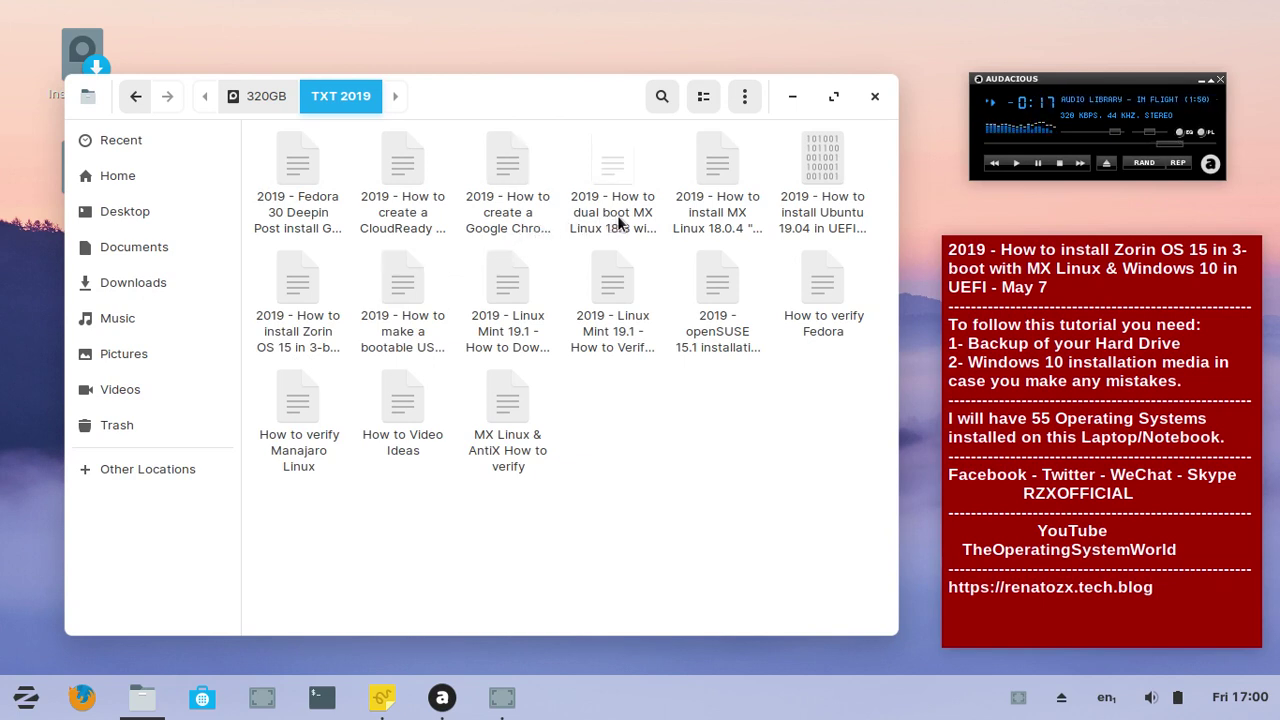
pyautogui.click(303, 287)
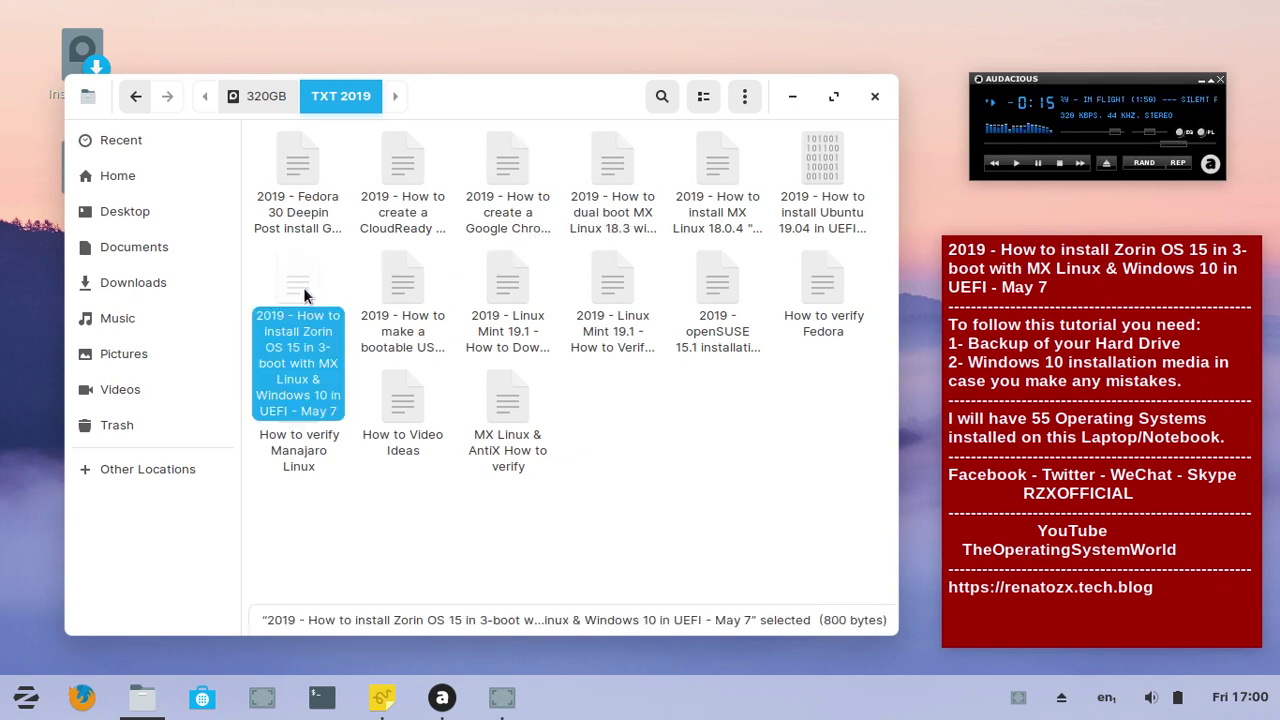
pyautogui.doubleClick(303, 287)
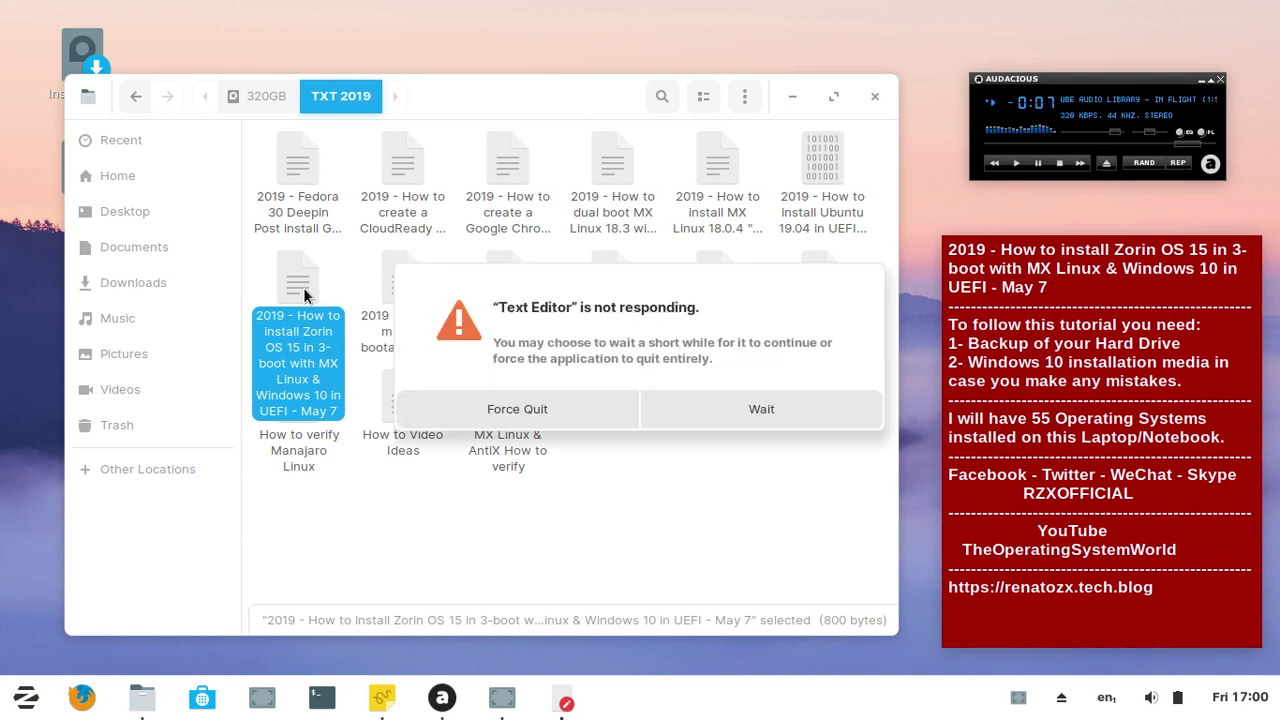
pyautogui.click(712, 412)
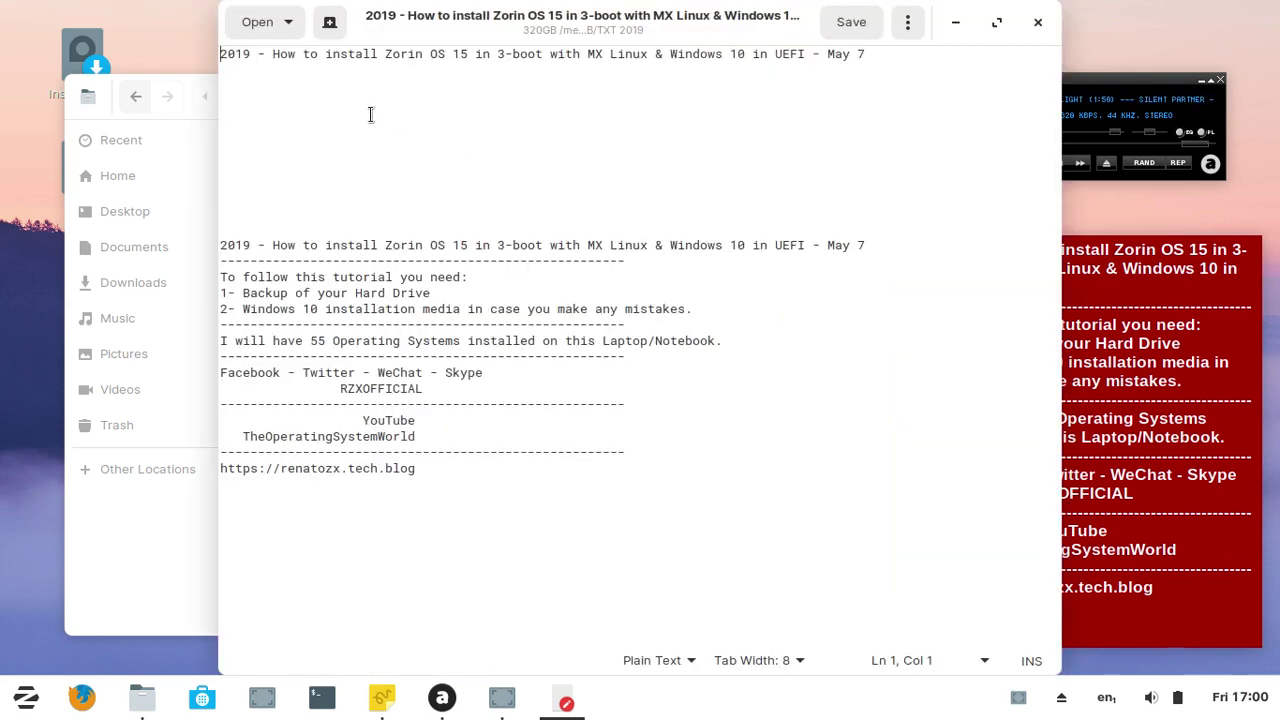
# Copy the tutorial's title at the very start of the text file and minimise the text editor.
pyautogui.moveTo(883, 52); pyautogui.dragTo(169, 48)
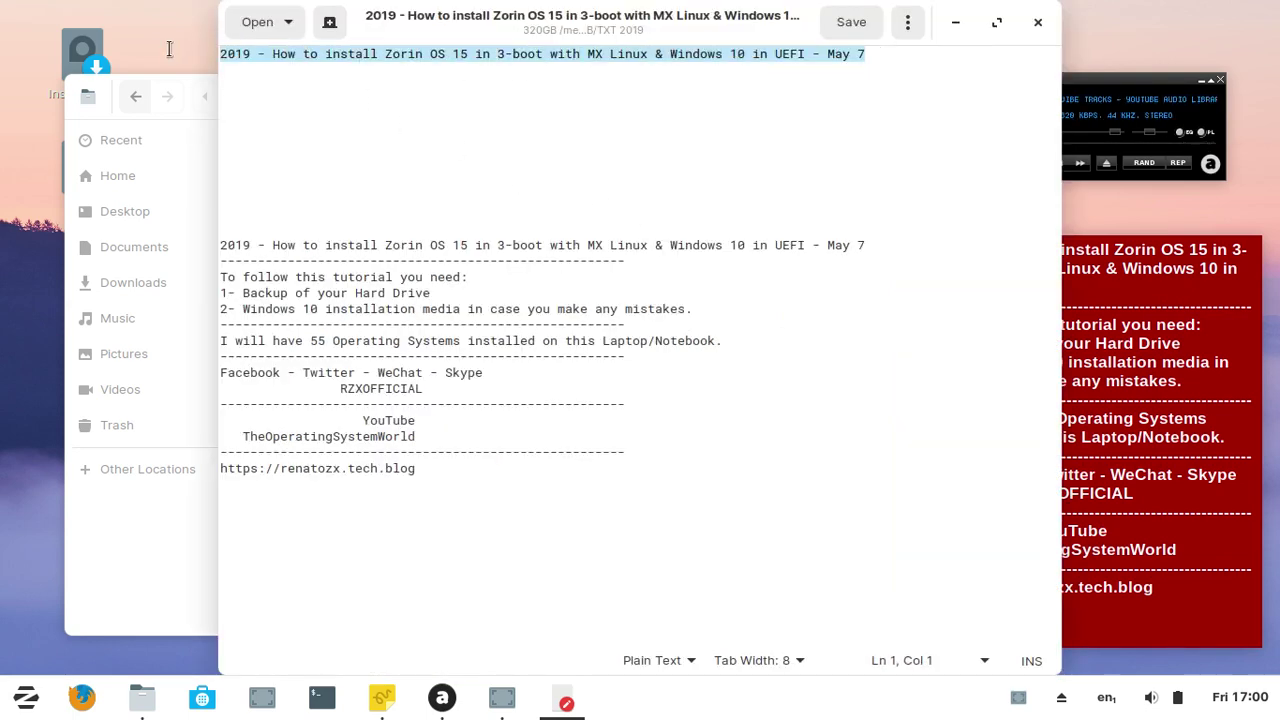
pyautogui.rightClick(298, 52)
pyautogui.click(410, 155)
pyautogui.click(957, 28)
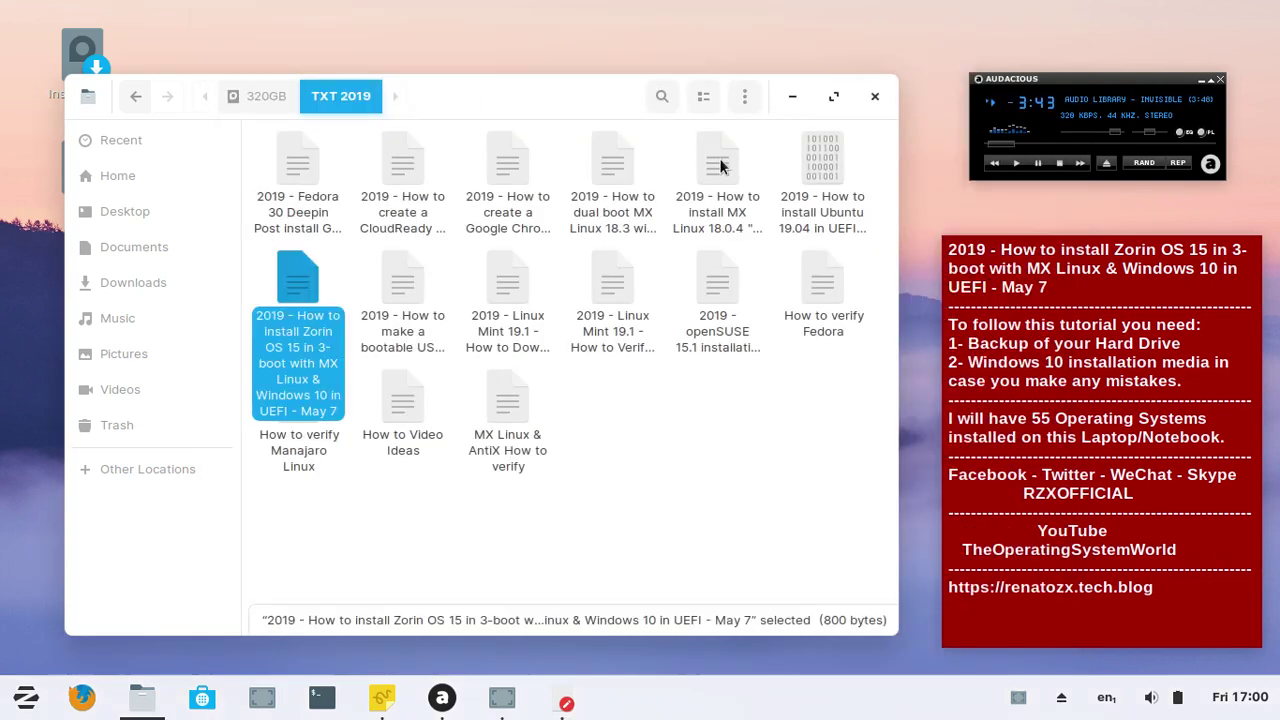
# Create a folder named "2019 - How to install Zorin OS 15 in 3-boot with MX Linux & Windows 10 in UEFI - May 7" in 2019 Screenshots.
pyautogui.click(267, 92)
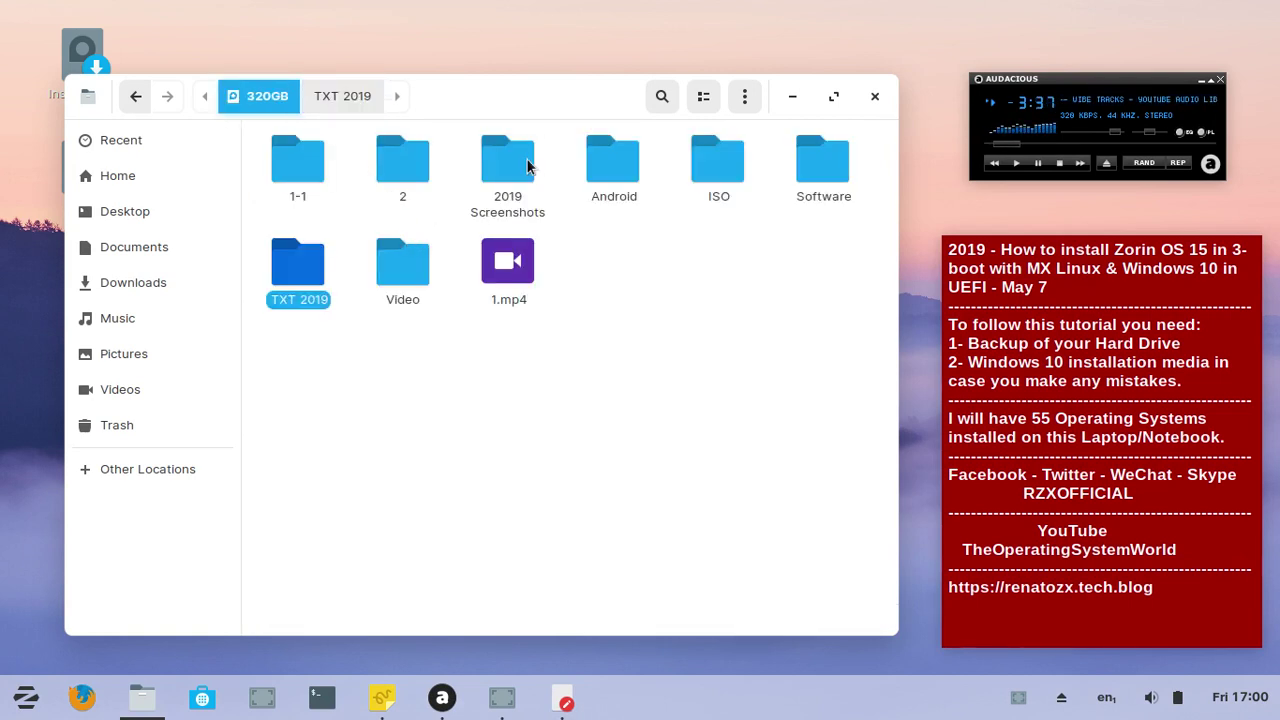
pyautogui.doubleClick(527, 166)
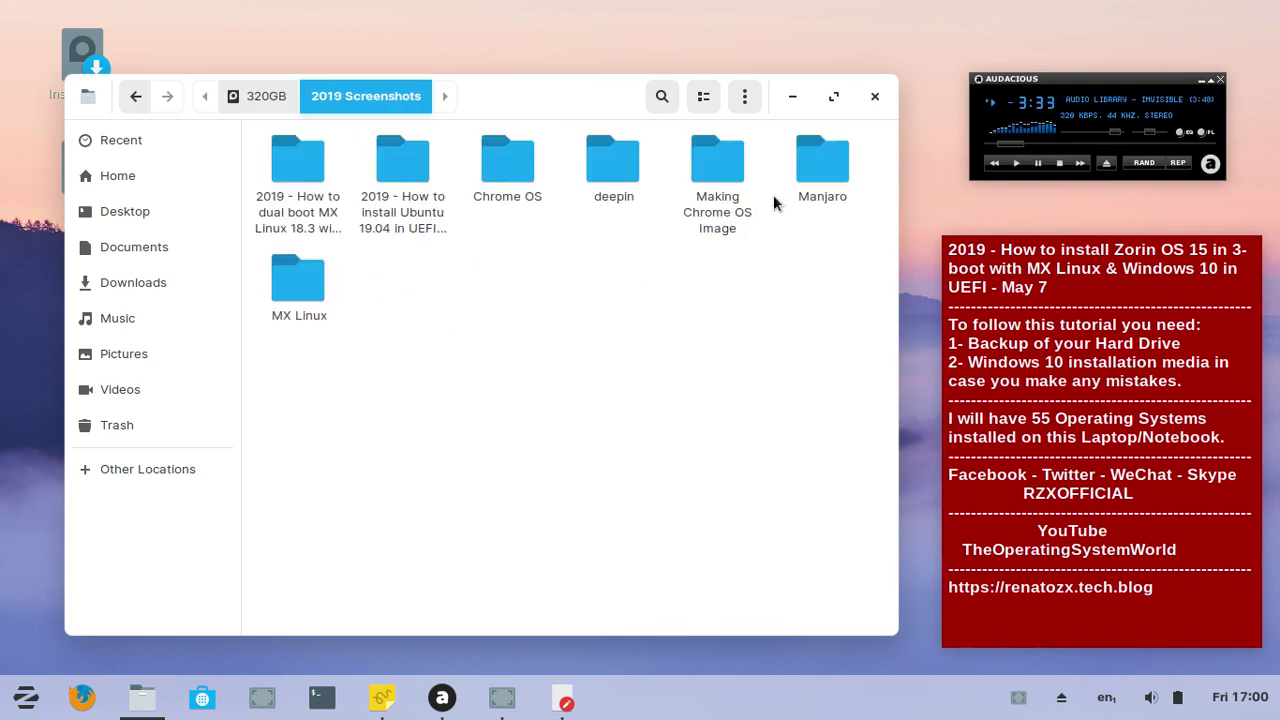
pyautogui.rightClick(819, 170)
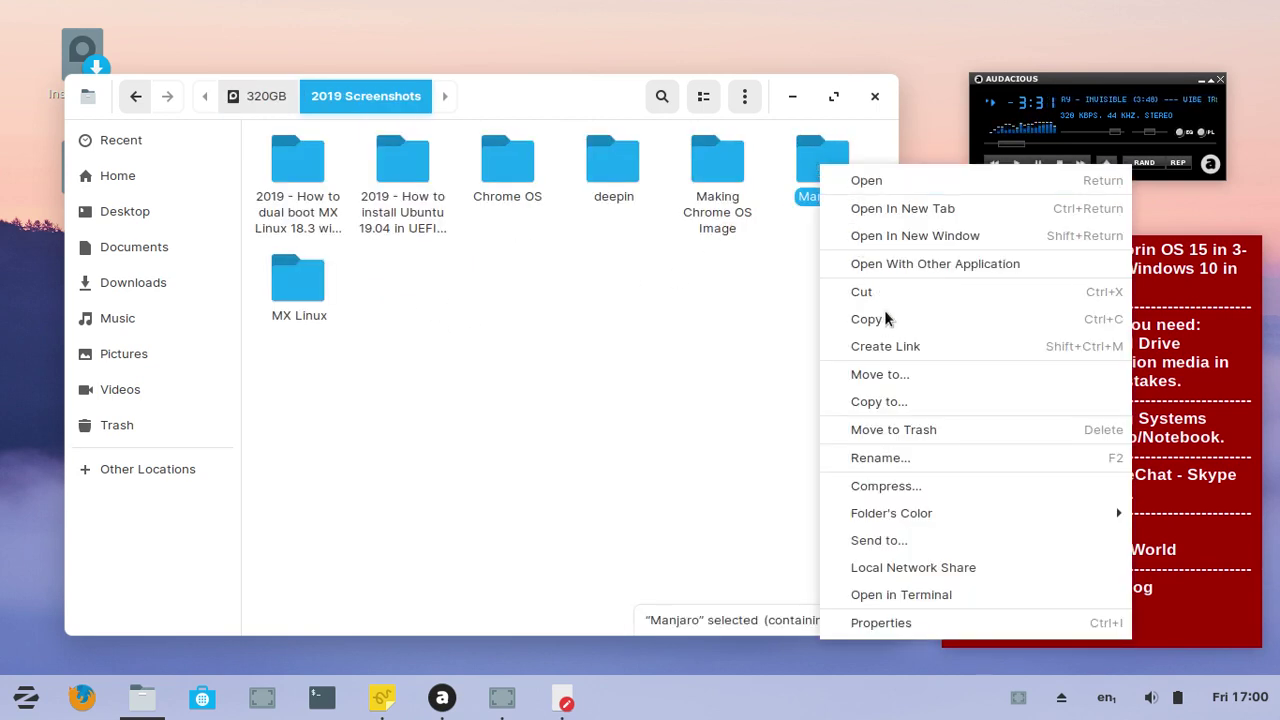
pyautogui.click(517, 297)
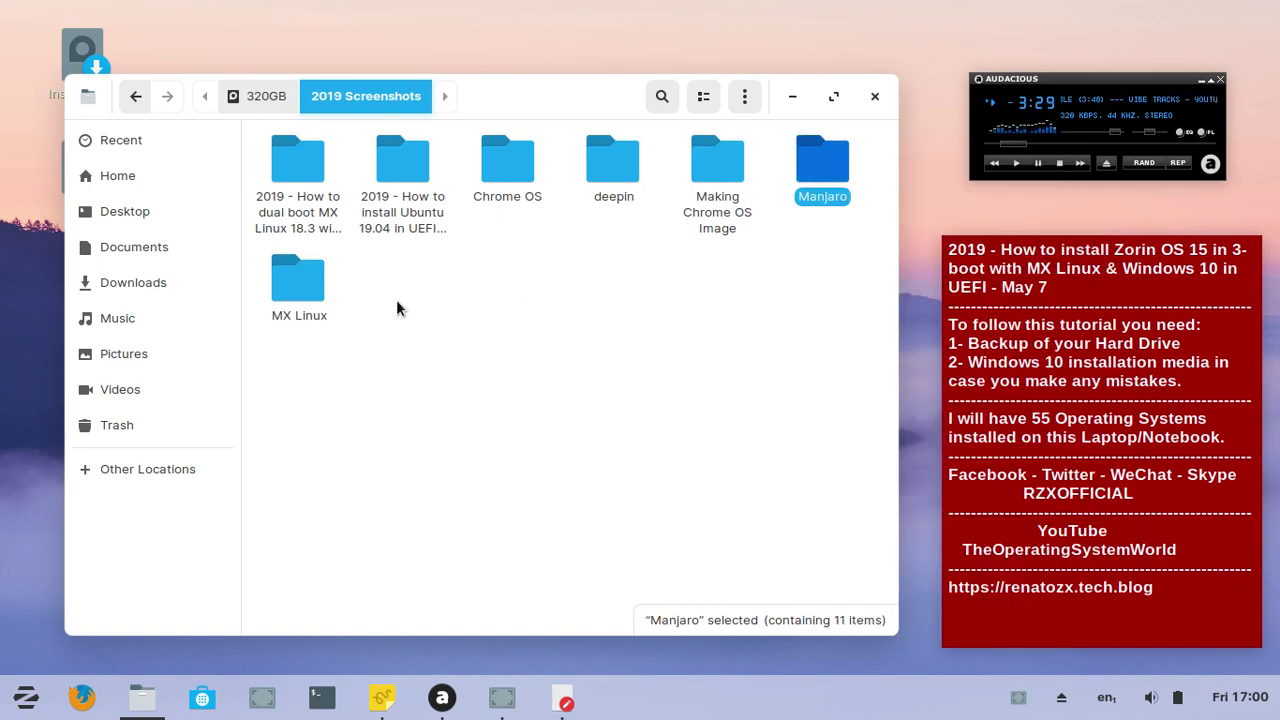
pyautogui.rightClick(396, 299)
pyautogui.click(460, 320)
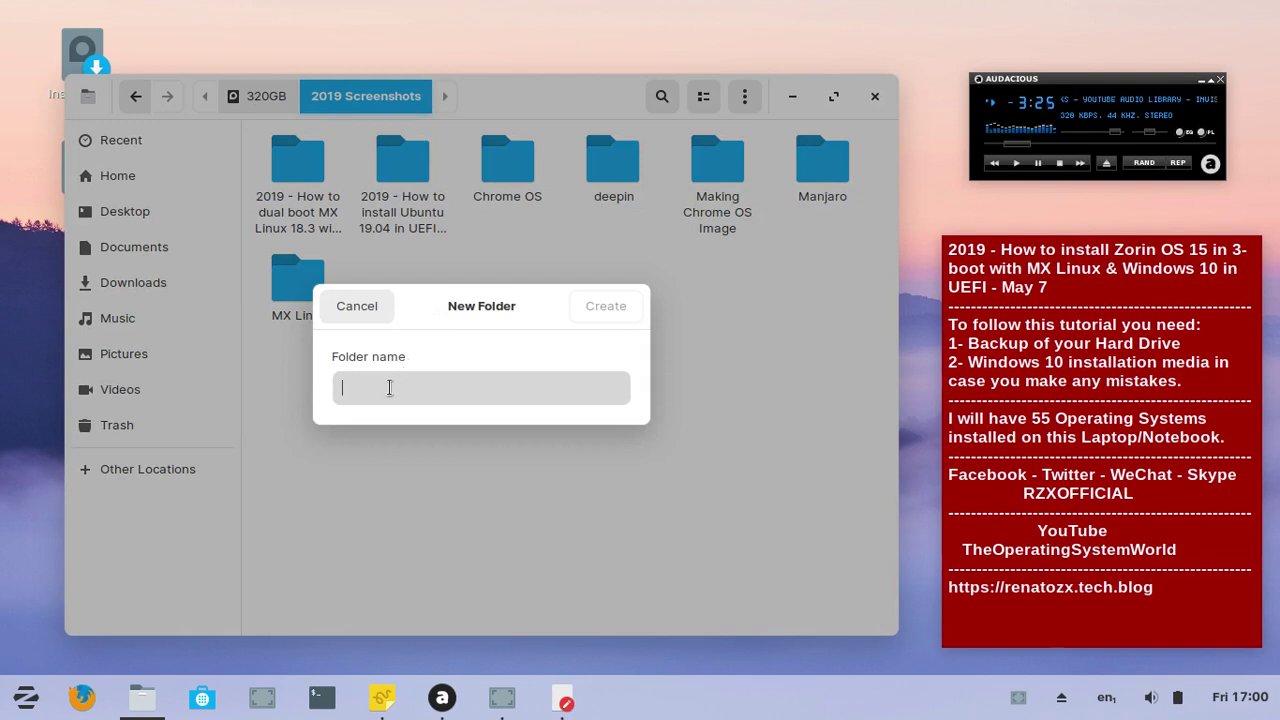
pyautogui.rightClick(389, 388)
pyautogui.click(445, 455)
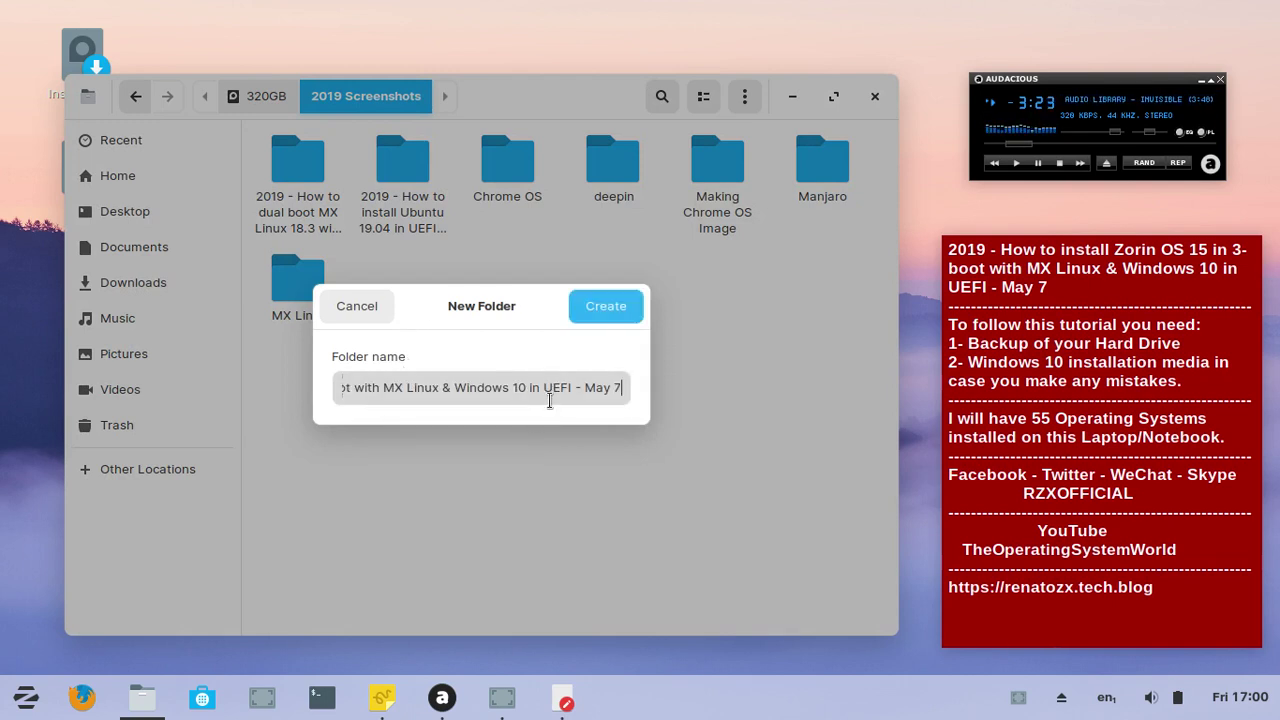
pyautogui.click(600, 308)
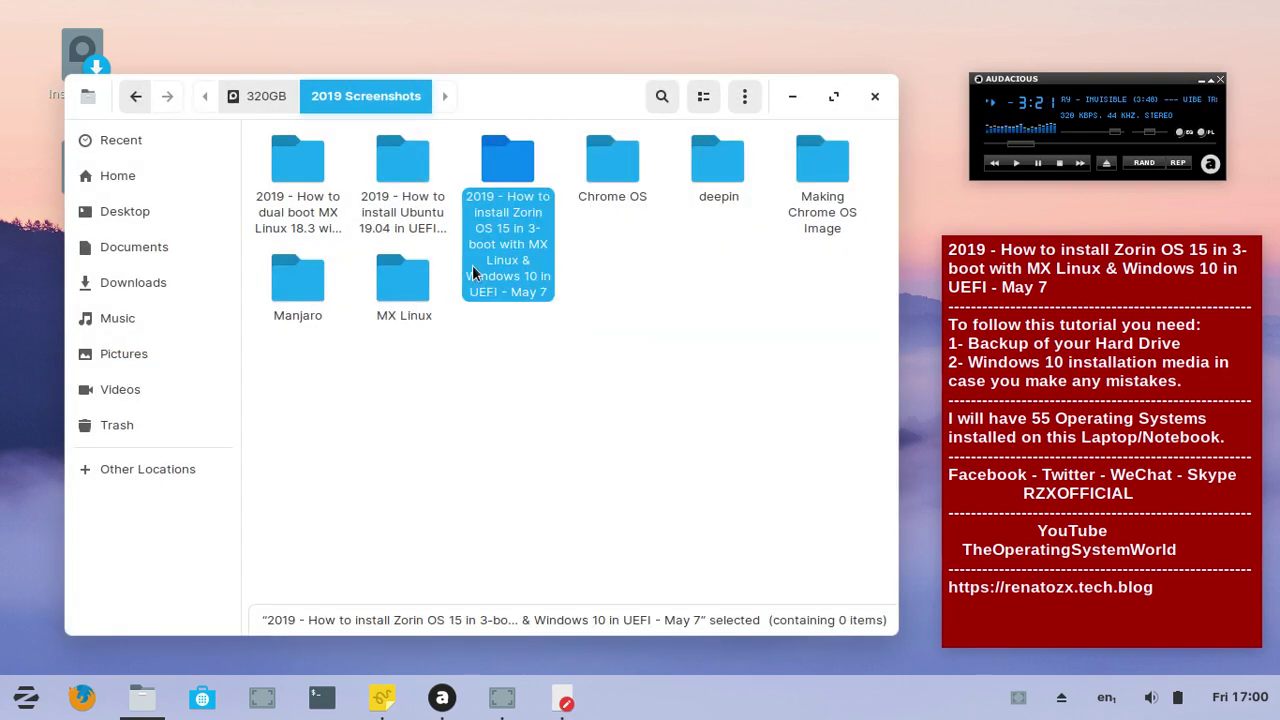
# Move all images from the Pictures folder into the Zorin OS 15 folder in 2019 Screenshots and close the file manager.
pyautogui.click(140, 358)
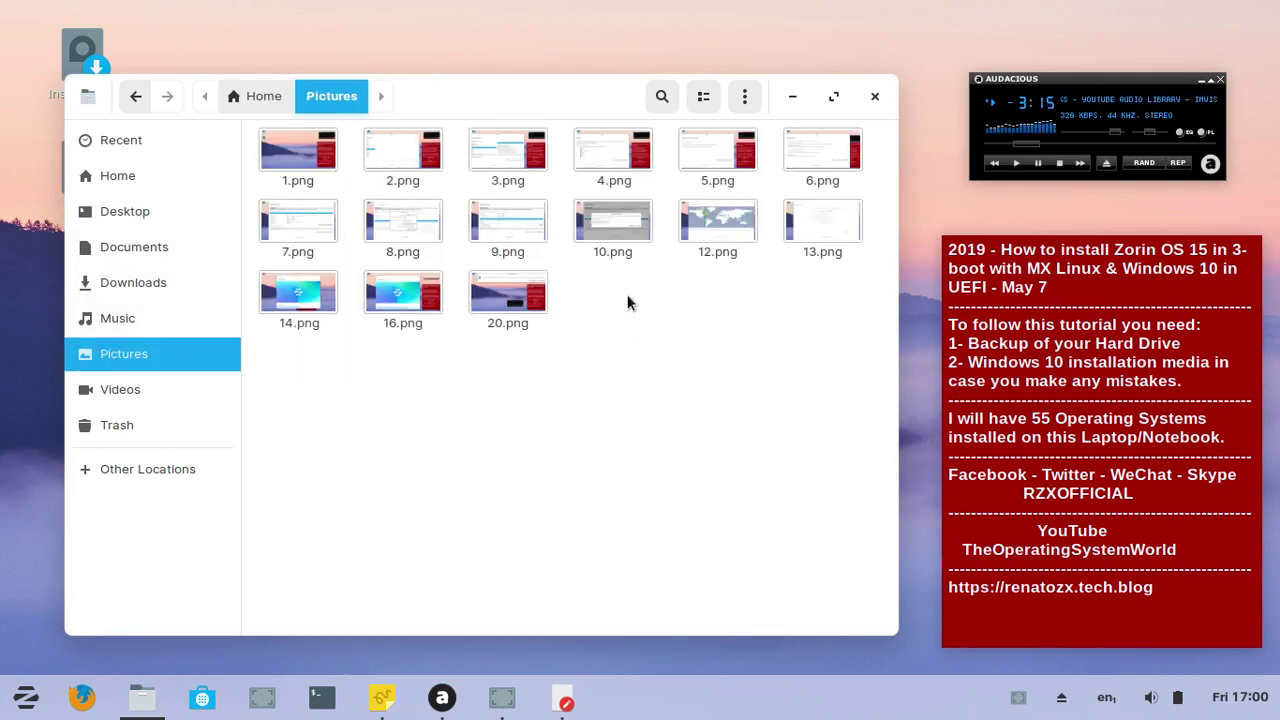
pyautogui.hotkey('ctrl', 'a')
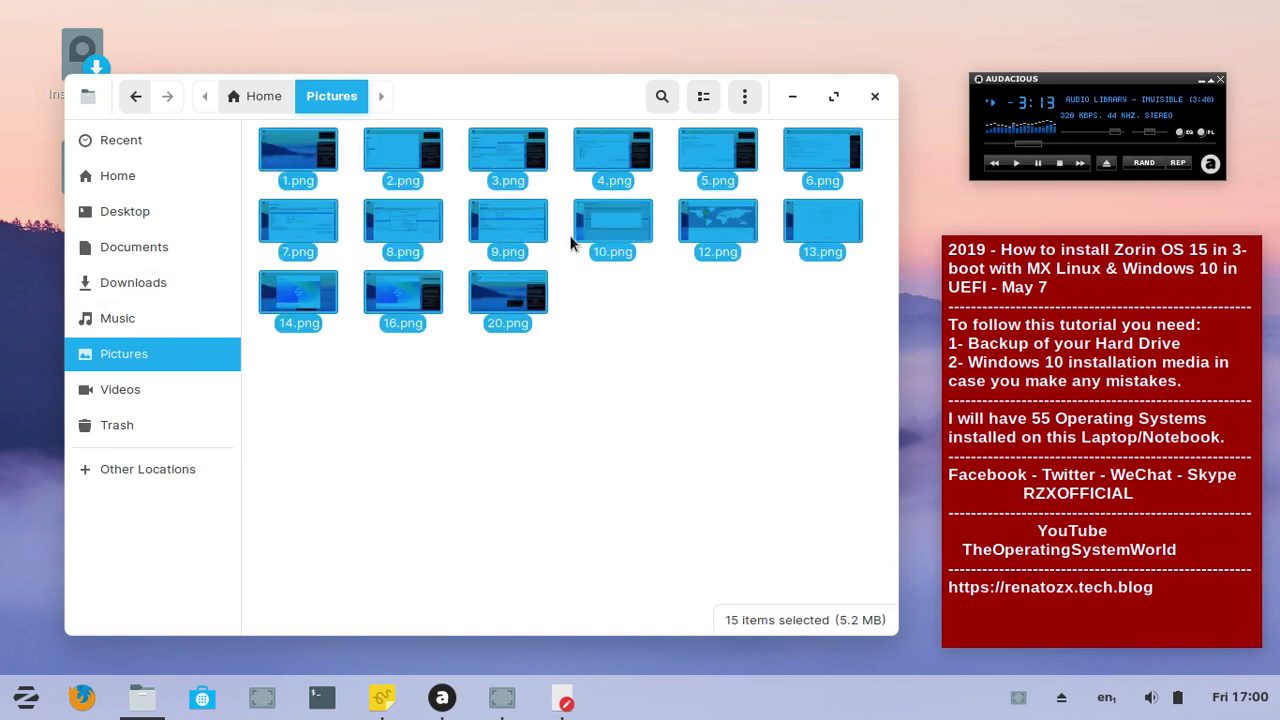
pyautogui.rightClick(527, 221)
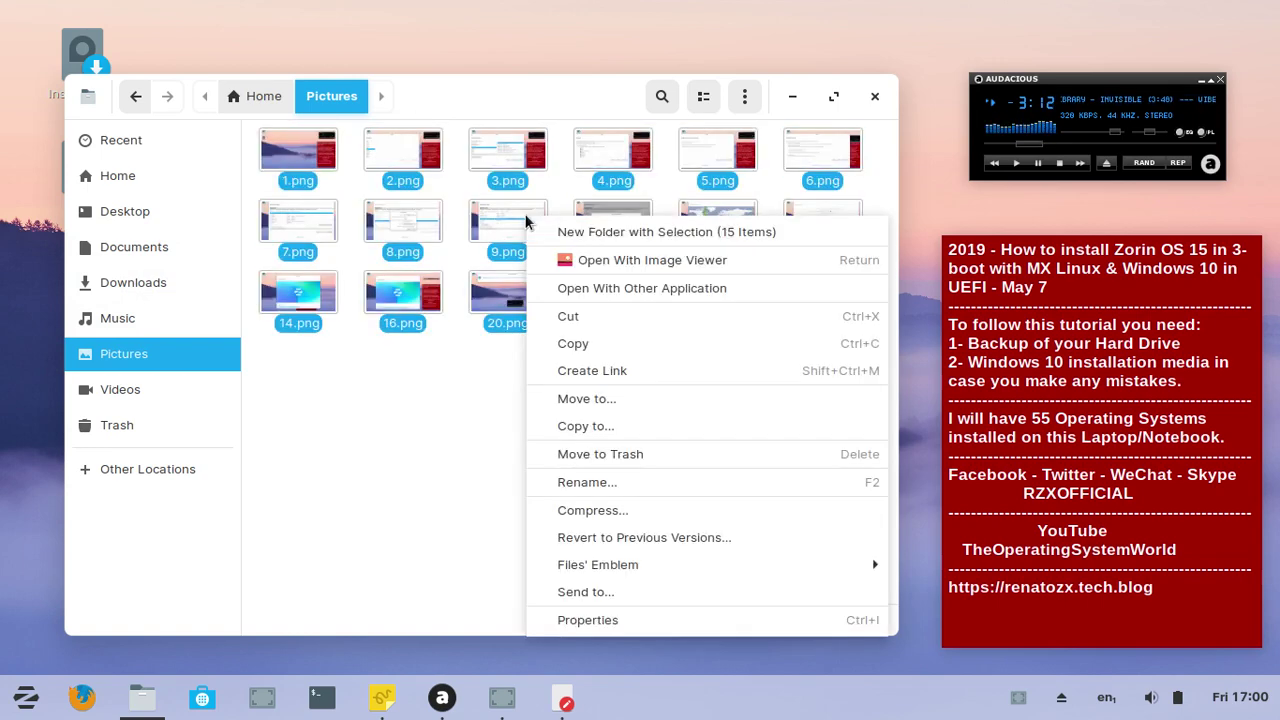
pyautogui.click(568, 316)
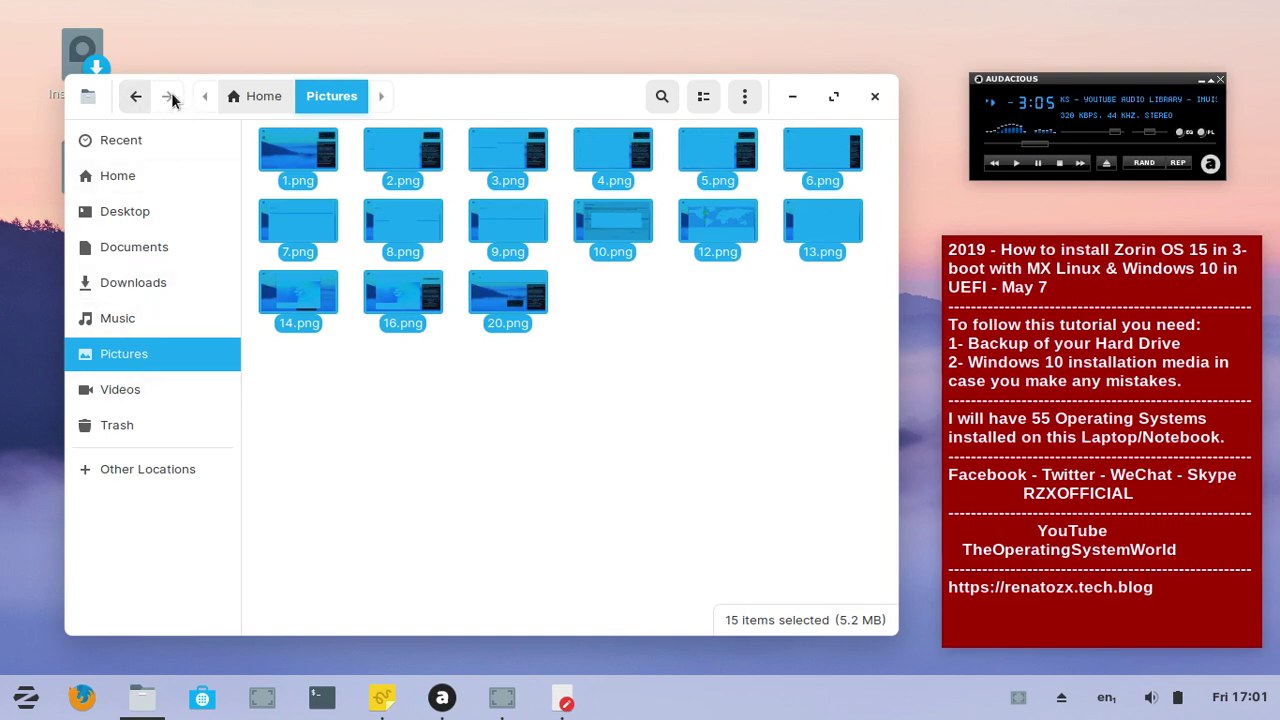
pyautogui.click(131, 104)
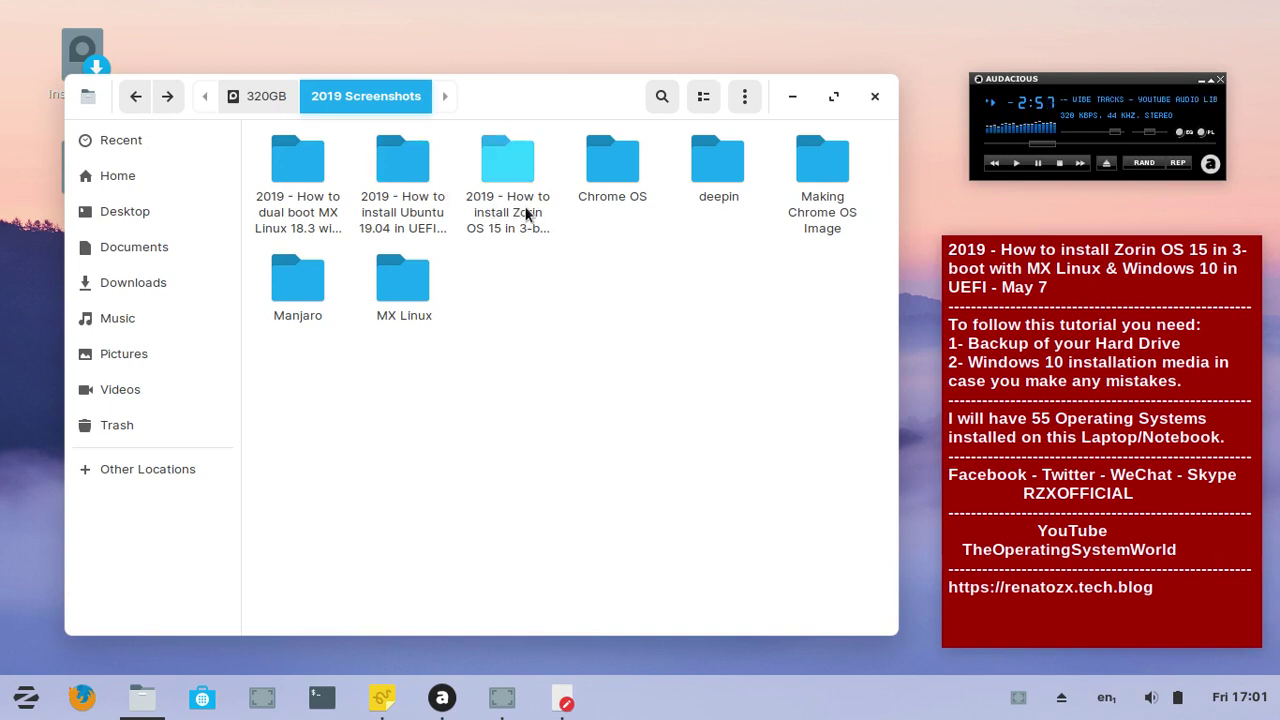
pyautogui.doubleClick(513, 158)
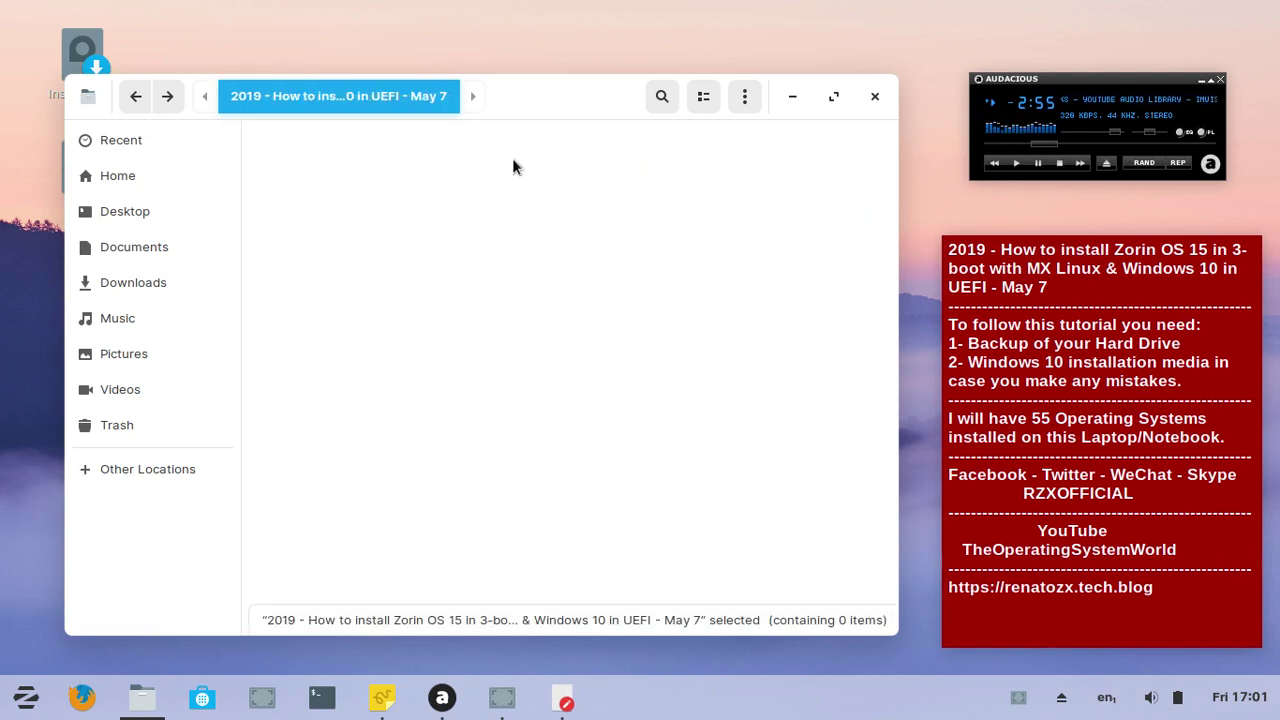
pyautogui.rightClick(415, 159)
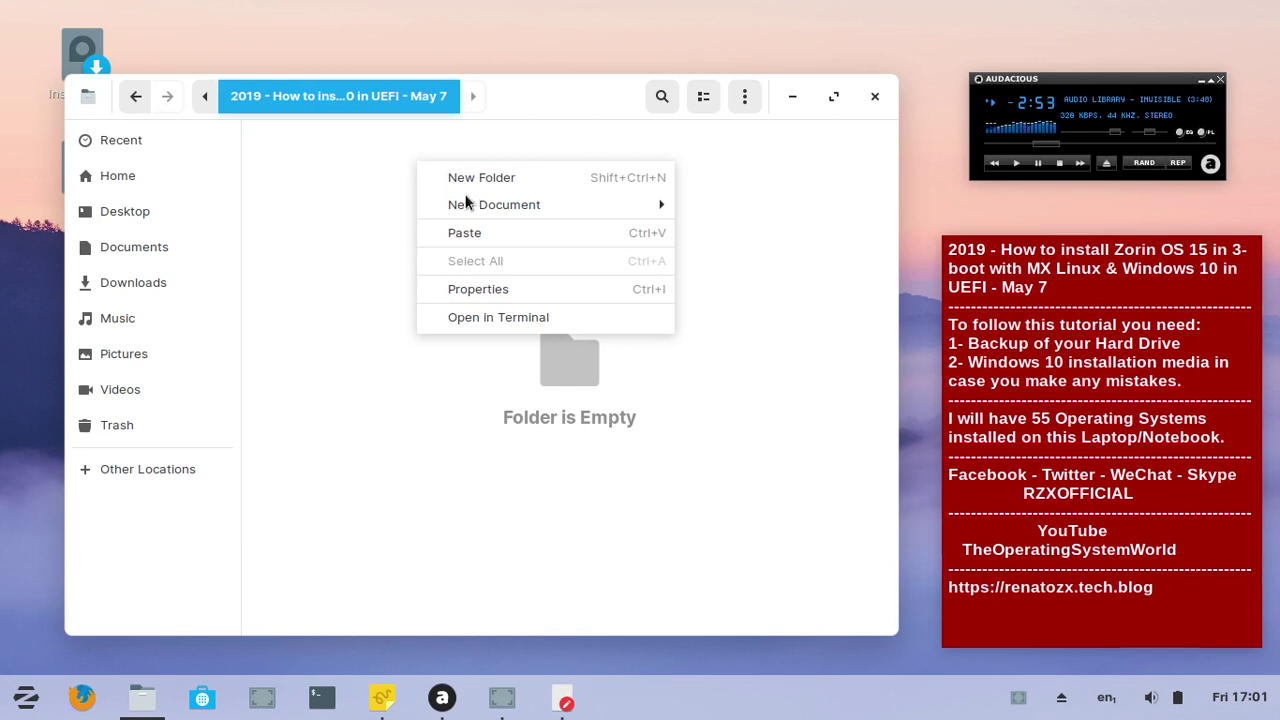
pyautogui.click(460, 238)
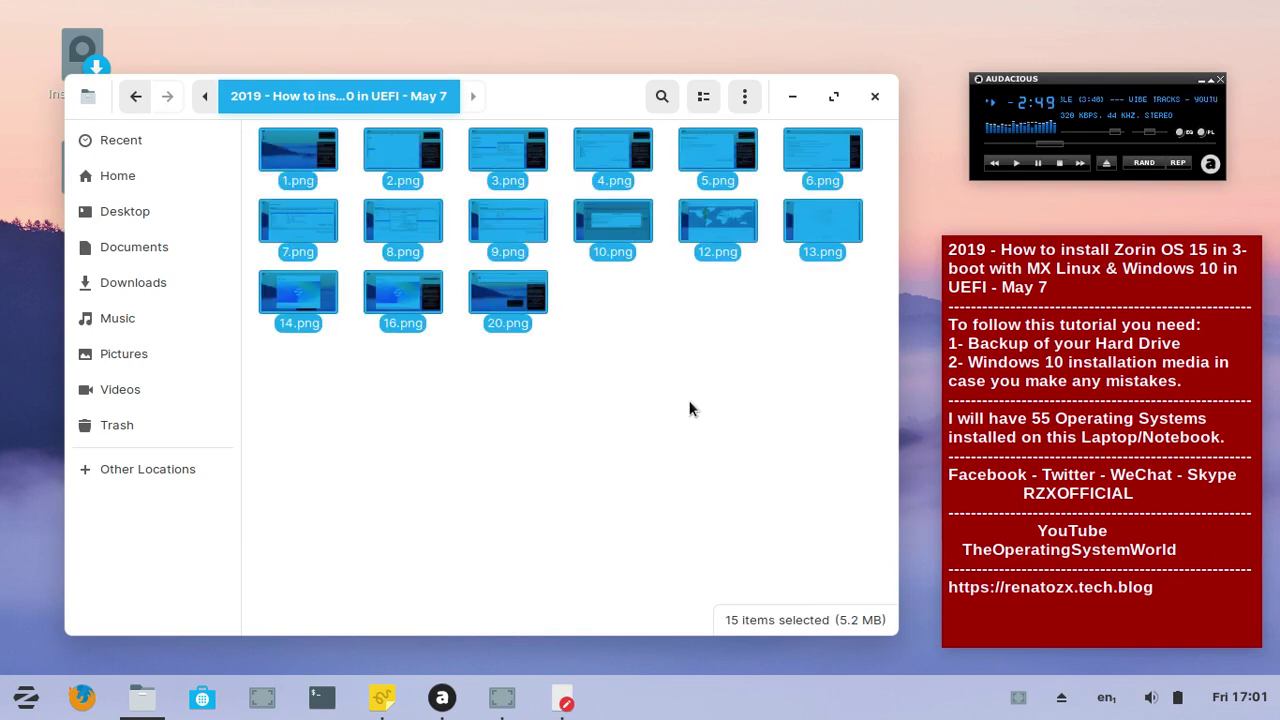
pyautogui.click(750, 383)
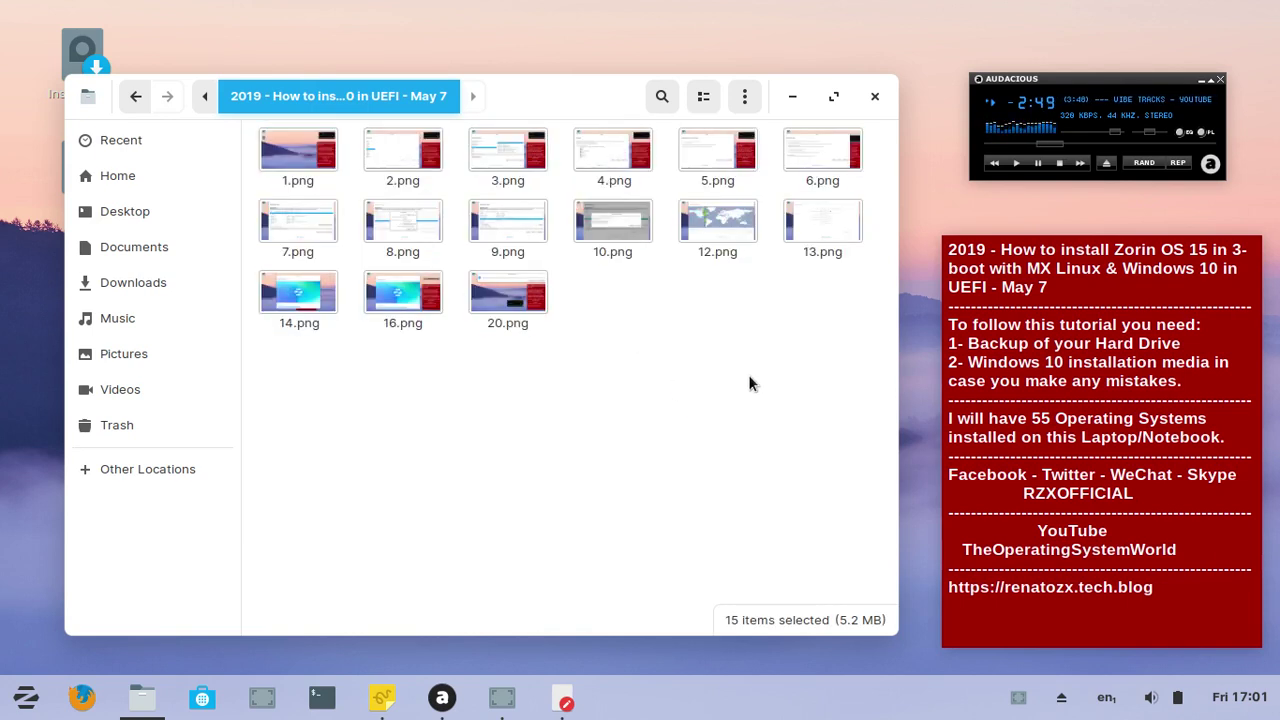
pyautogui.click(875, 100)
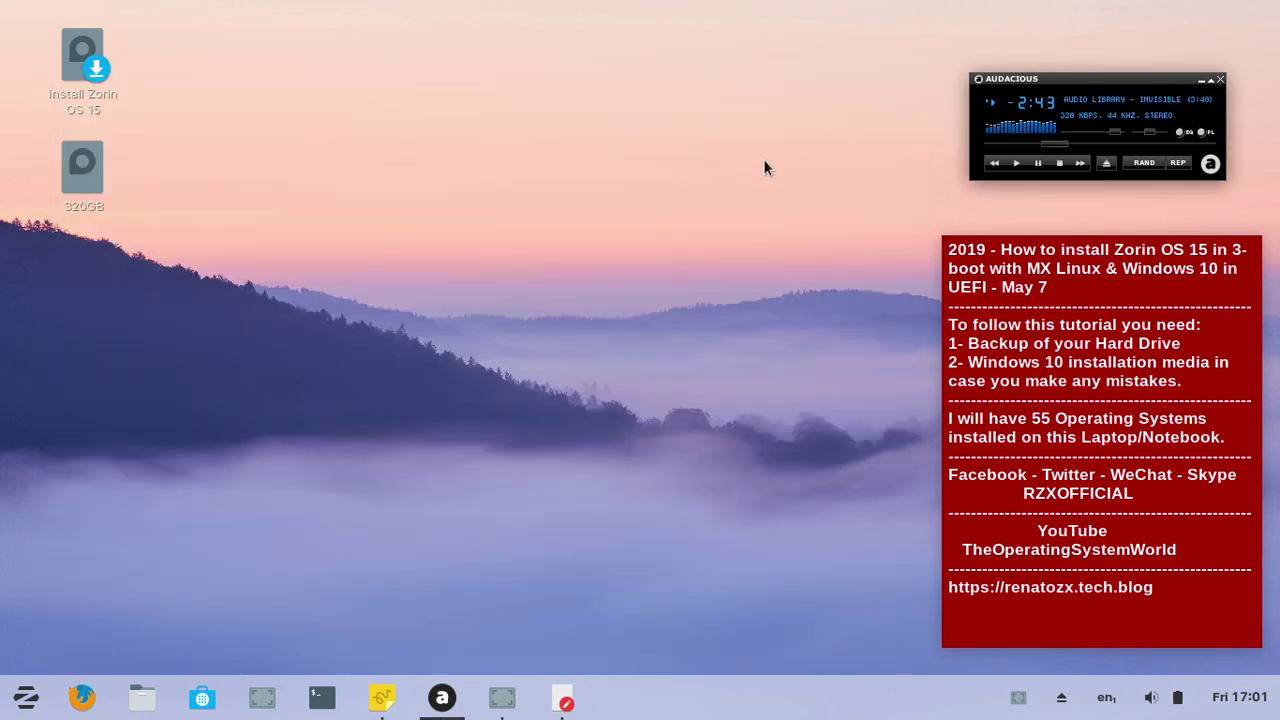
# Skip forward through the Audacious playlist to the track Proctor.
pyautogui.click(1086, 168)
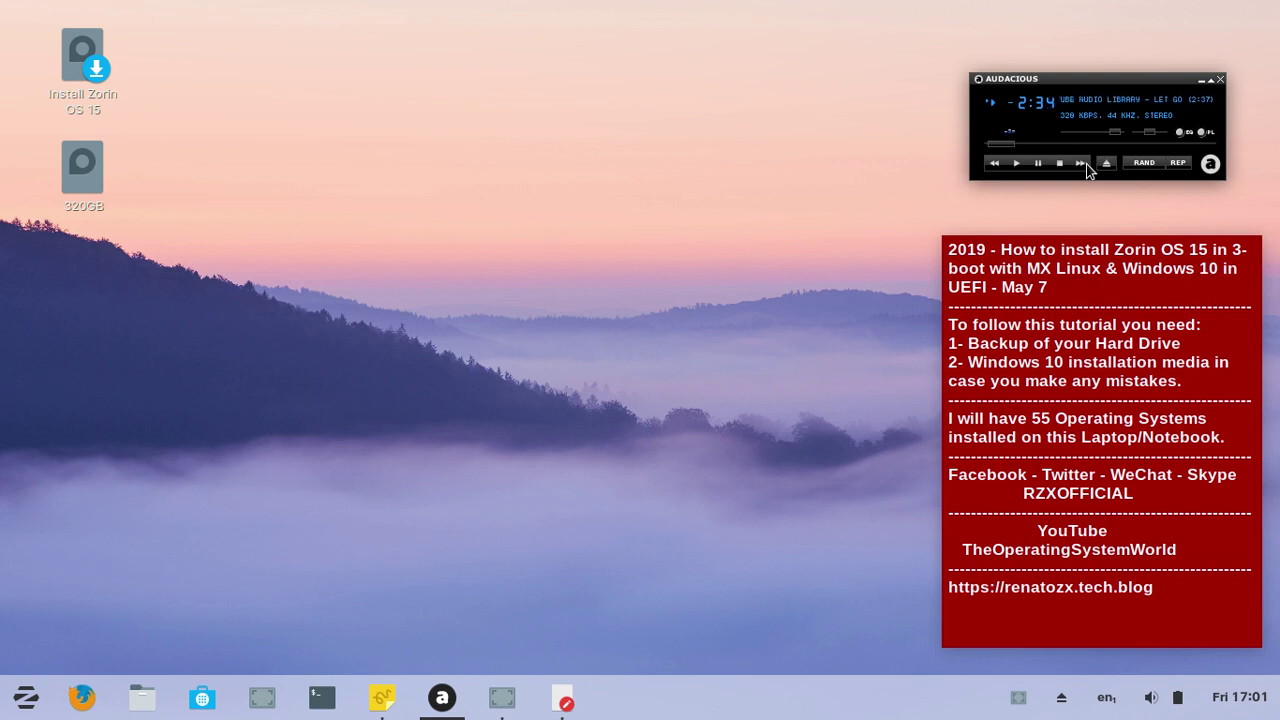
pyautogui.click(1082, 164)
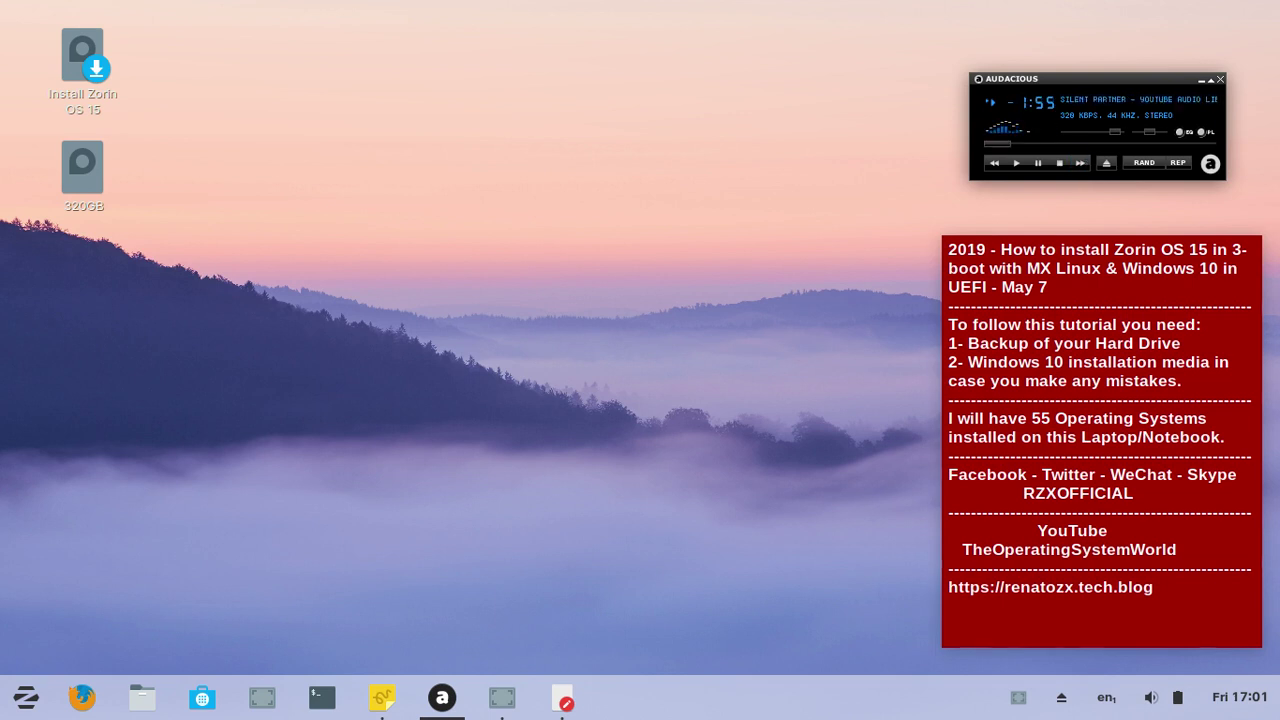
pyautogui.press('b')
pyautogui.click(1082, 164)
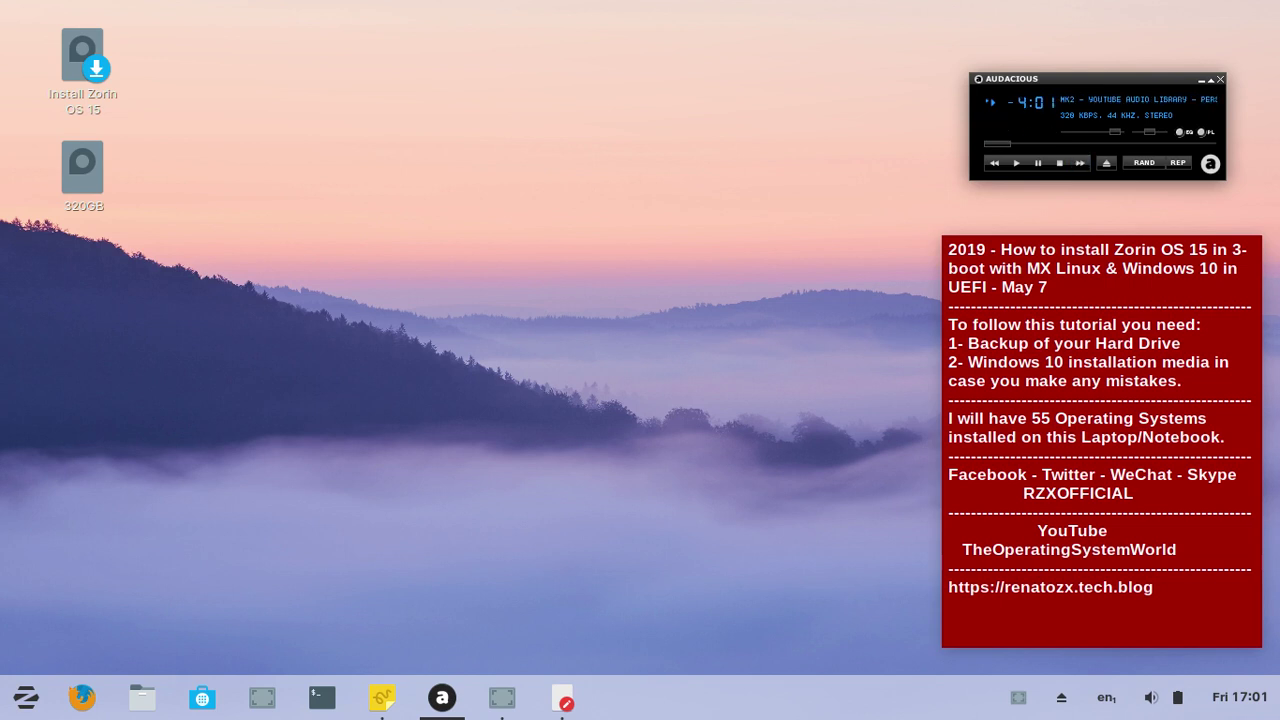
pyautogui.press('b')
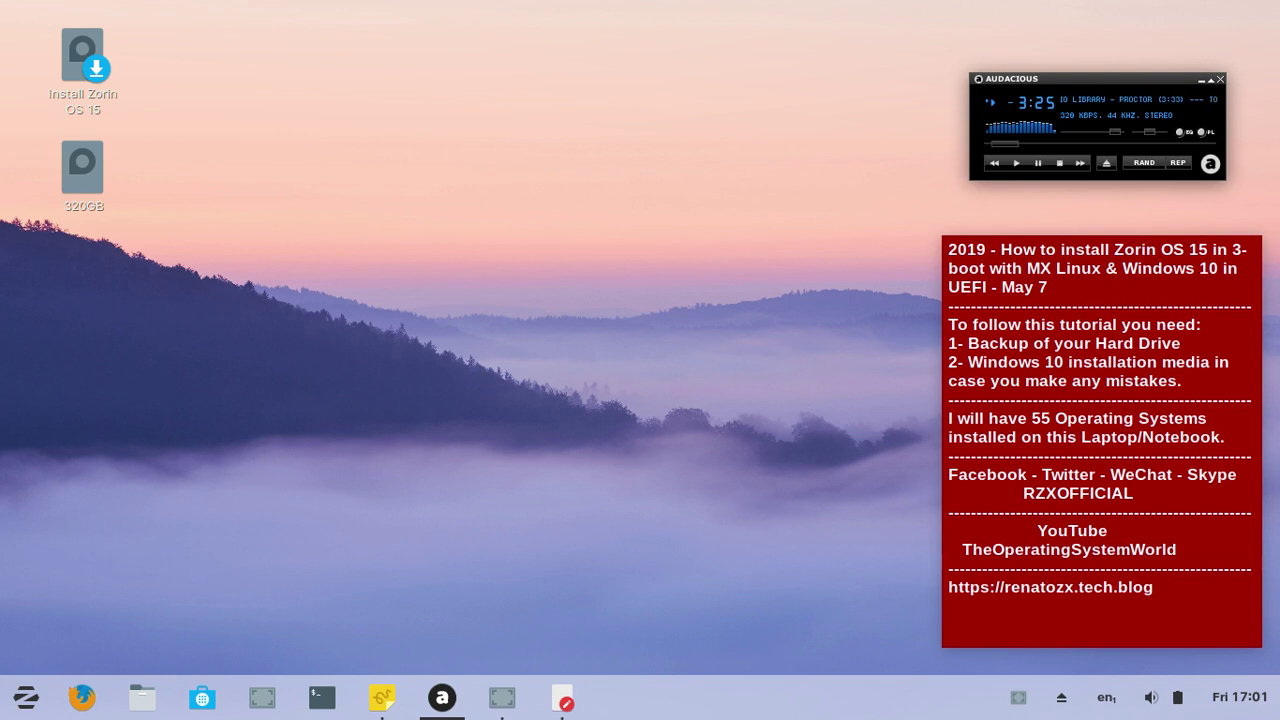
# Open the screen recorder's options for the running recording.
pyautogui.click(1018, 698)
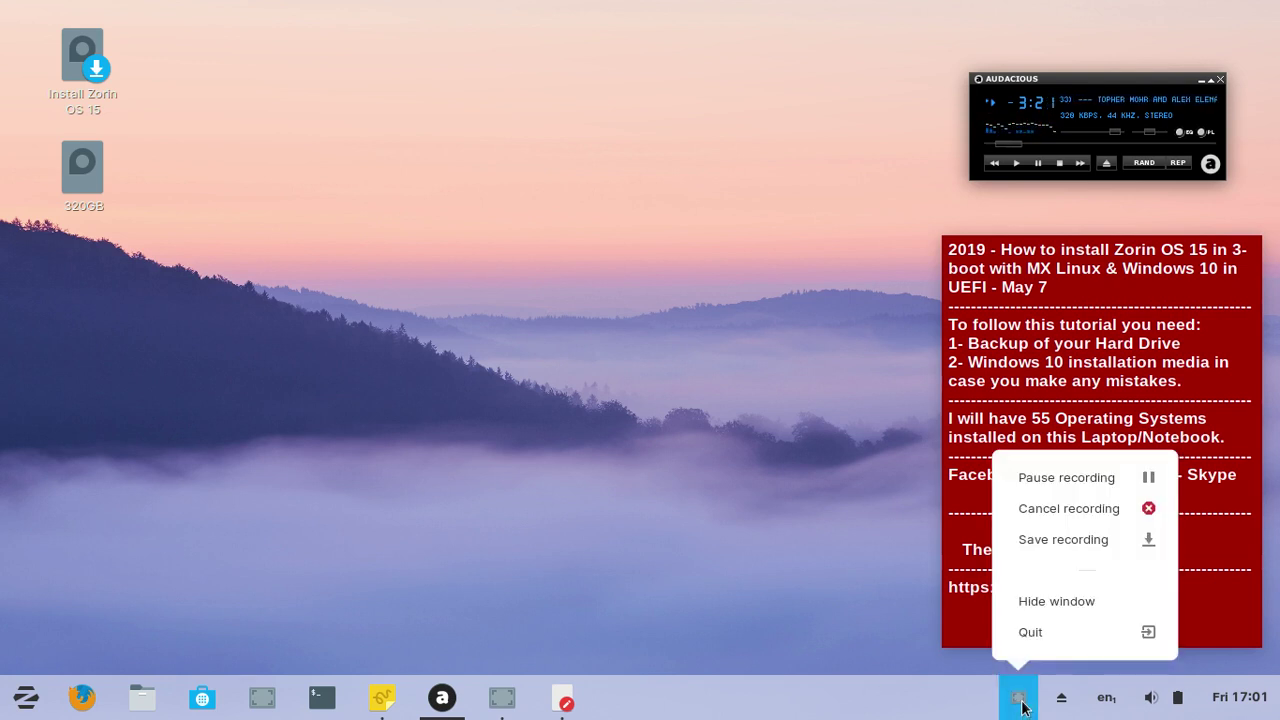